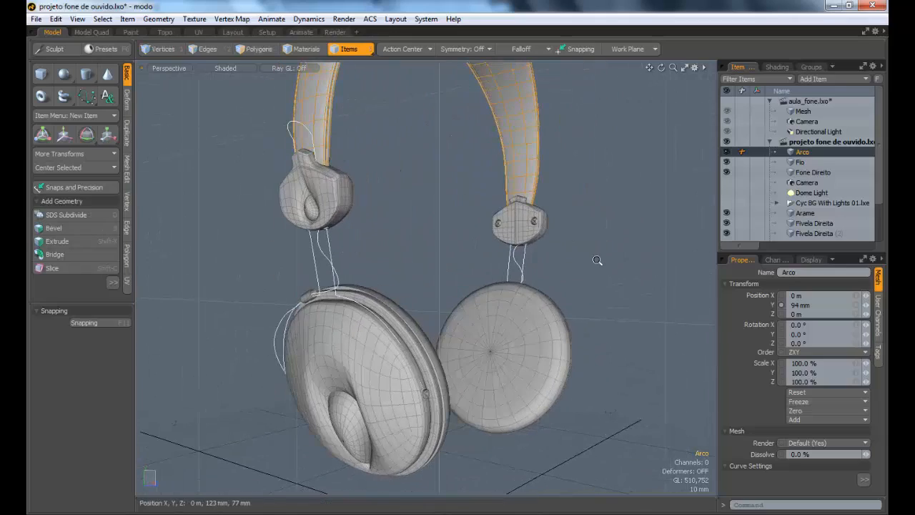
Step: Examine the reference headphone model from several angles, including its headband, clasps, wires and ear cups
ctrl+alt+drag(597, 260, 390, 233)
alt+drag(390, 233, 314, 308)
ctrl+alt+drag(314, 307, 367, 331)
alt+drag(409, 263, 367, 350)
alt+shift+drag(367, 351, 358, 189)
click(377, 247)
Step: Switch to the aula_fone.lxo scene and rename its headband mesh as Arco
click(823, 101)
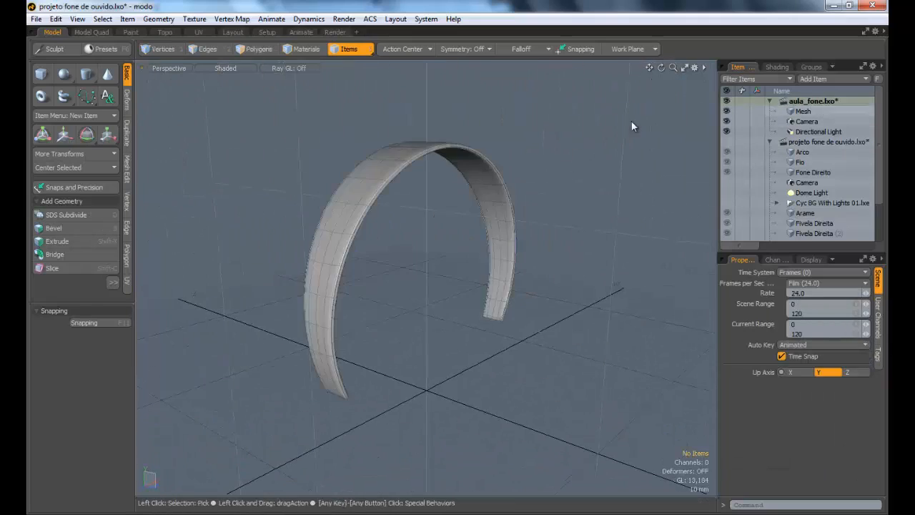
alt+drag(509, 166, 457, 178)
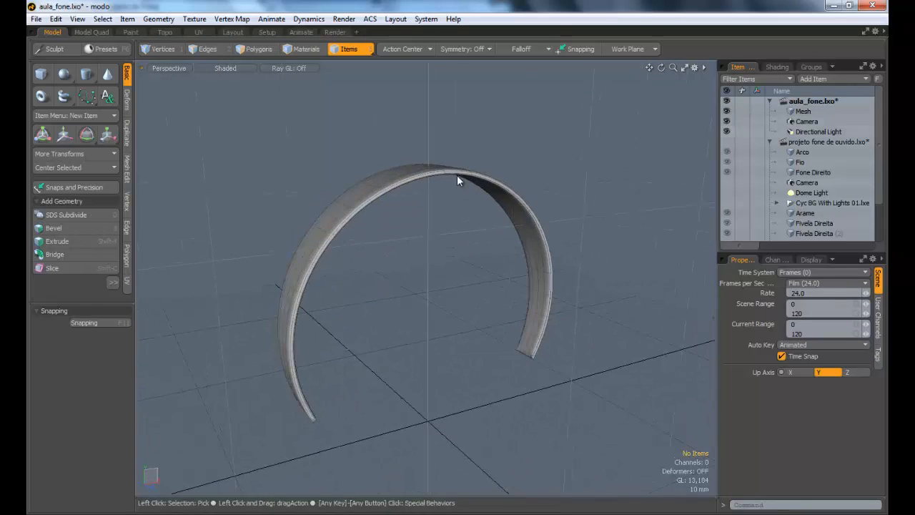
alt+drag(448, 271, 493, 283)
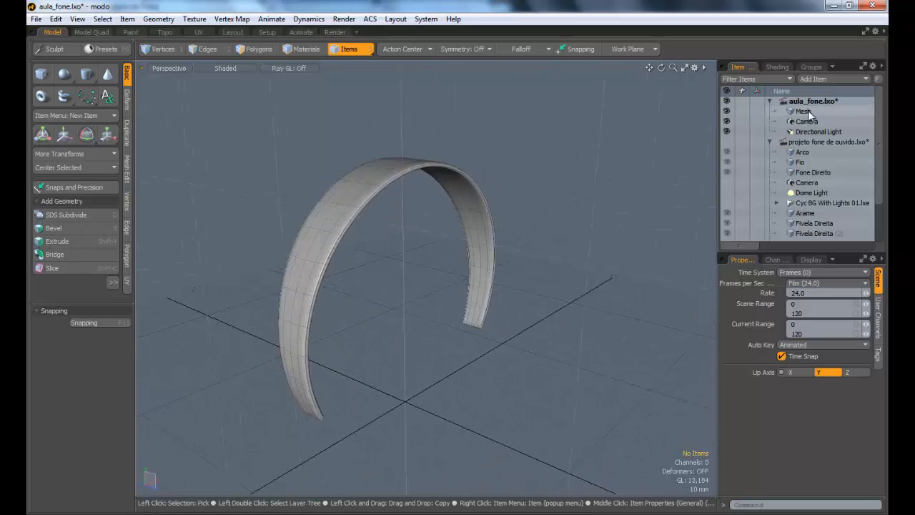
click(805, 111)
click(797, 273)
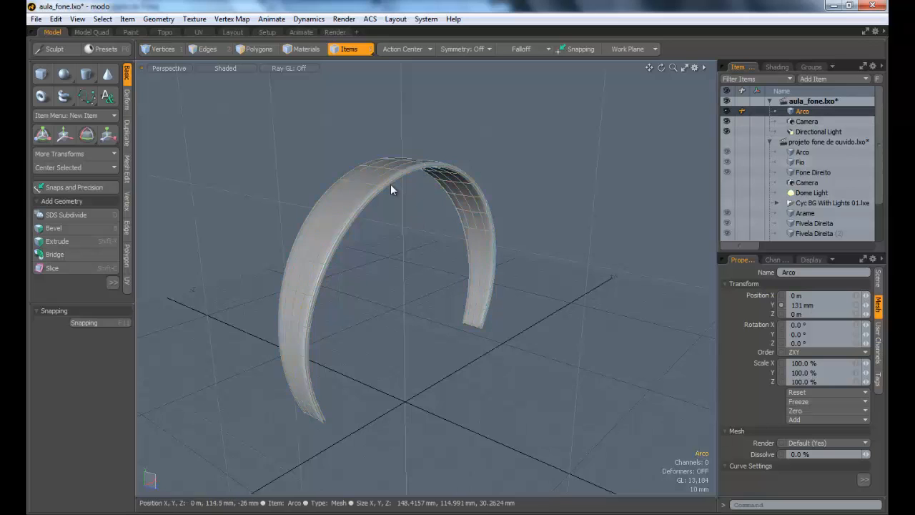
Step: Compare the headband with the reference headphone scene, collapse that scene's item tree, and return to aula_fone.lxo
alt+drag(391, 185, 431, 182)
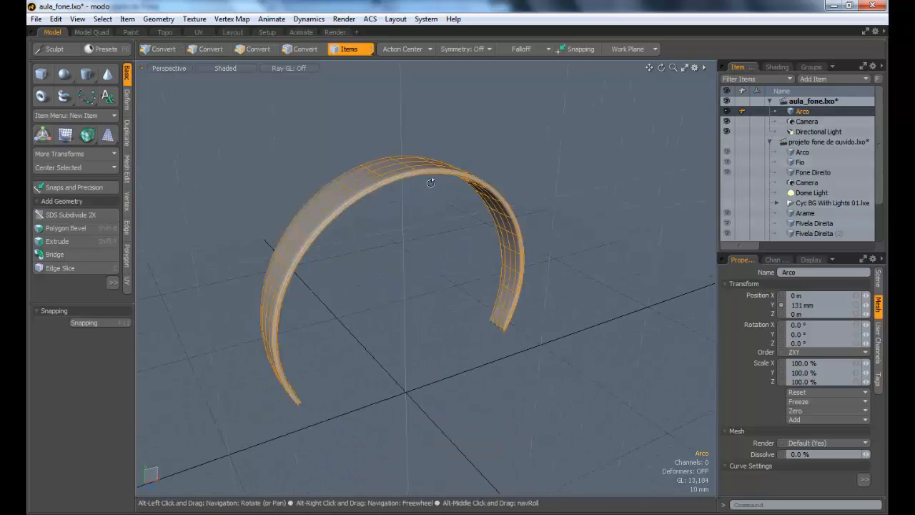
click(811, 143)
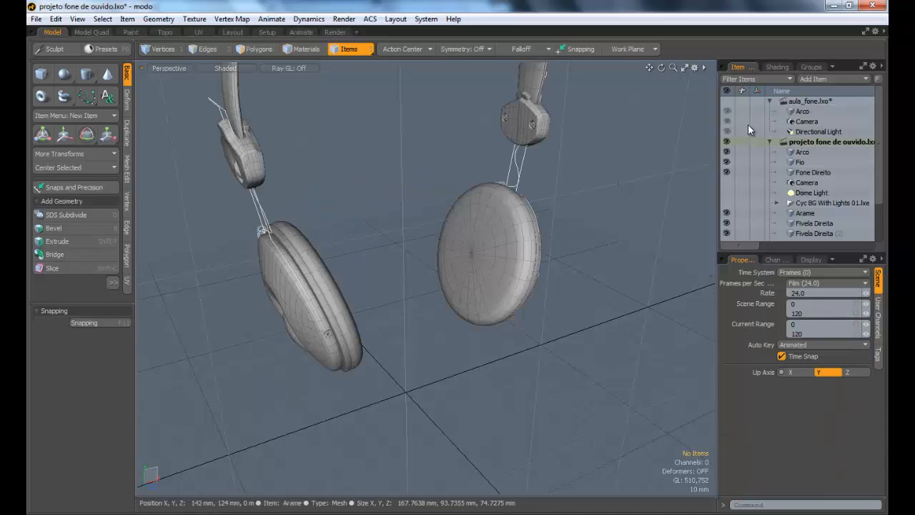
click(810, 102)
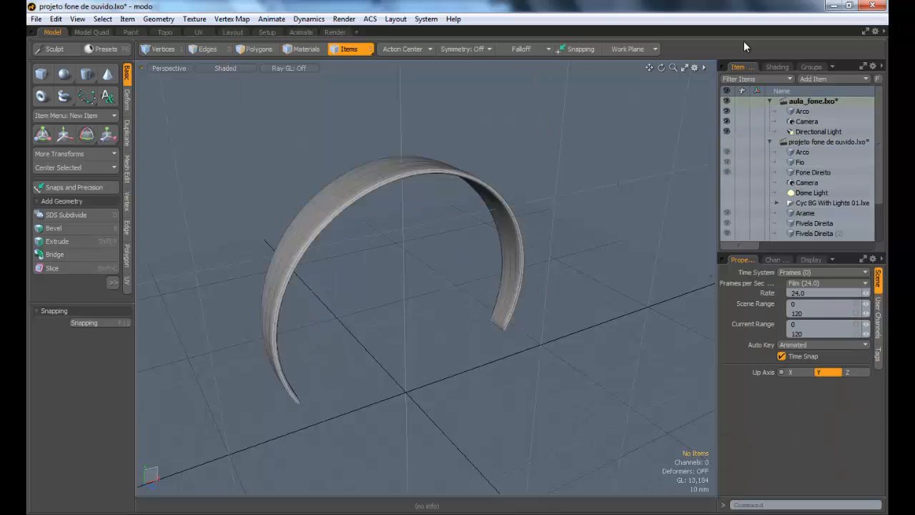
click(770, 141)
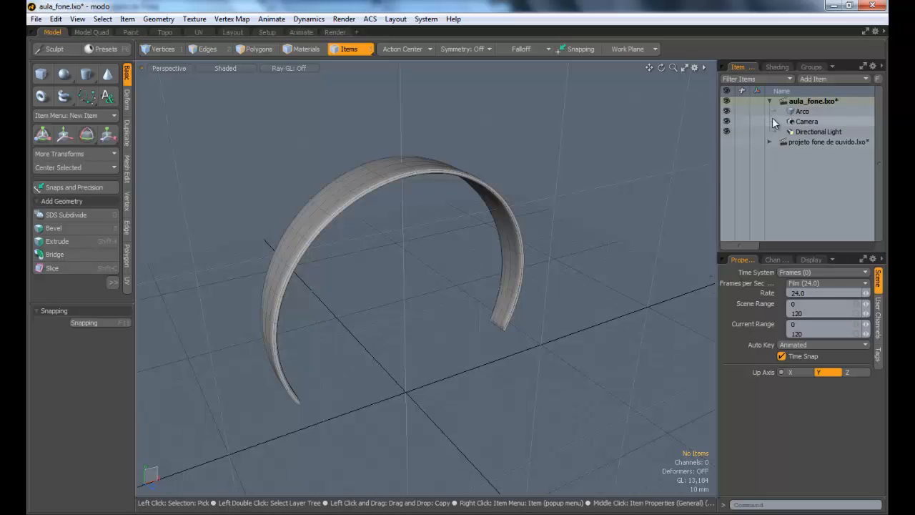
click(803, 142)
alt+shift+drag(546, 195, 542, 248)
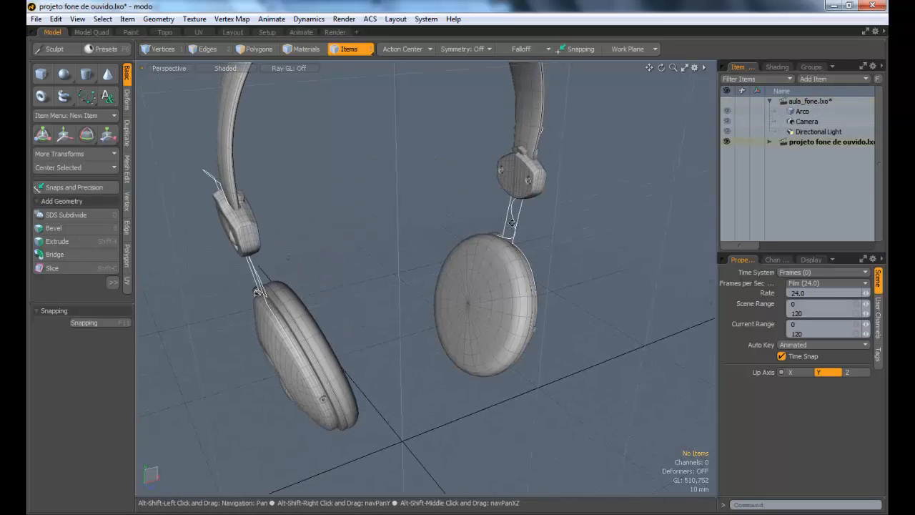
click(790, 104)
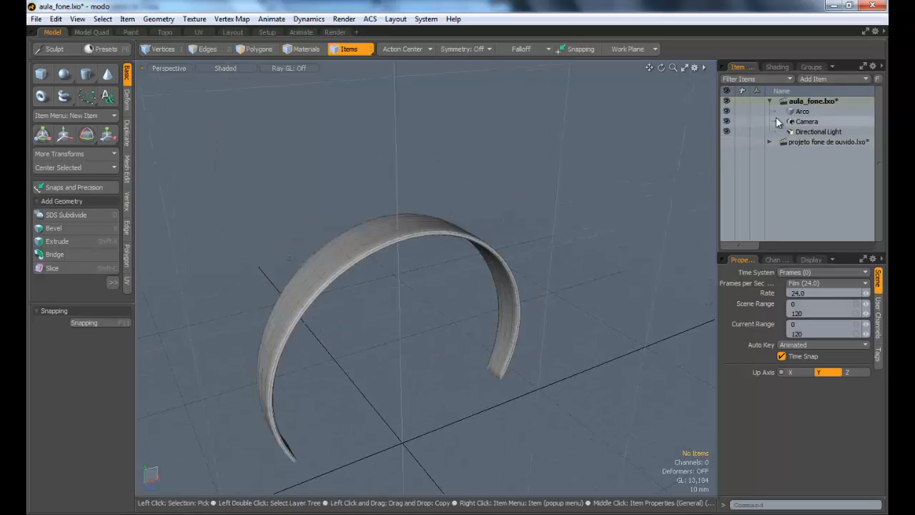
Step: Add a new mesh item to the aula_fone.lxo scene and name it Concha
click(801, 111)
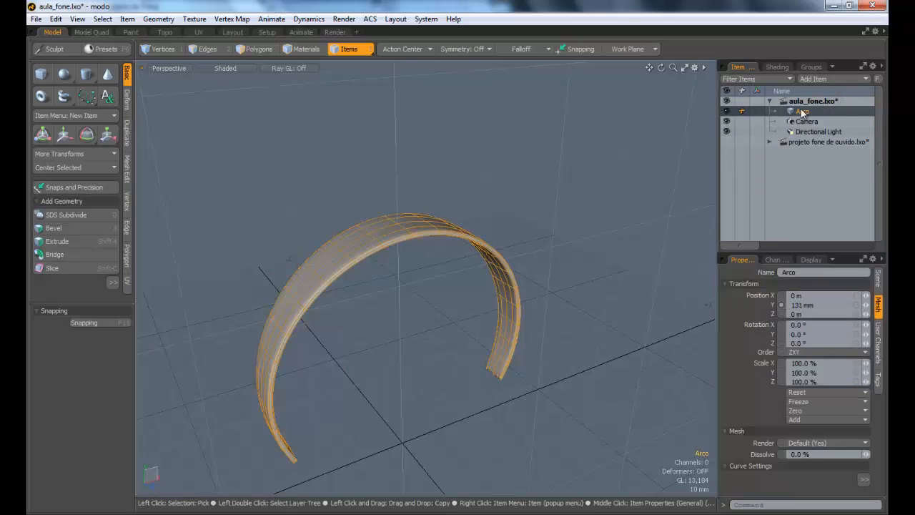
click(830, 79)
click(774, 85)
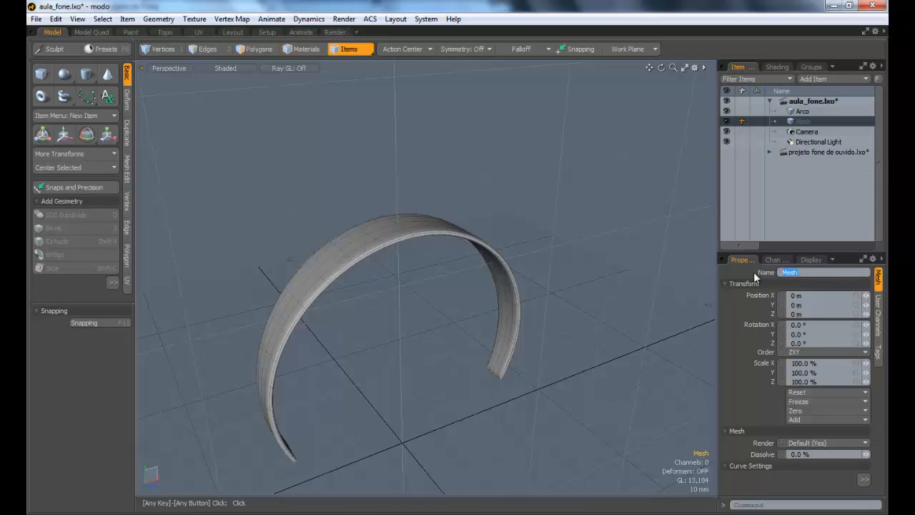
text(Concha)
alt+drag(337, 240, 495, 169)
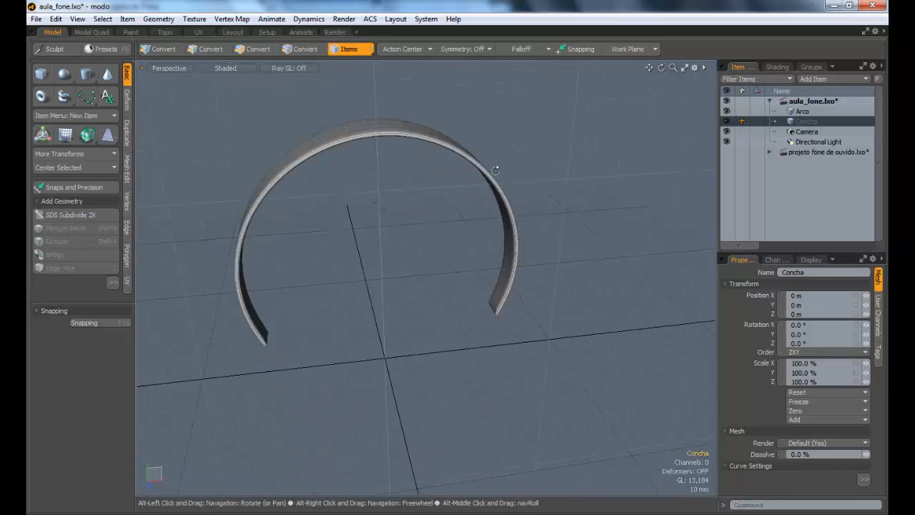
Step: Check the ear cups in the reference headphone scene and return to the Concha item in aula_fone.lxo
click(805, 131)
click(808, 152)
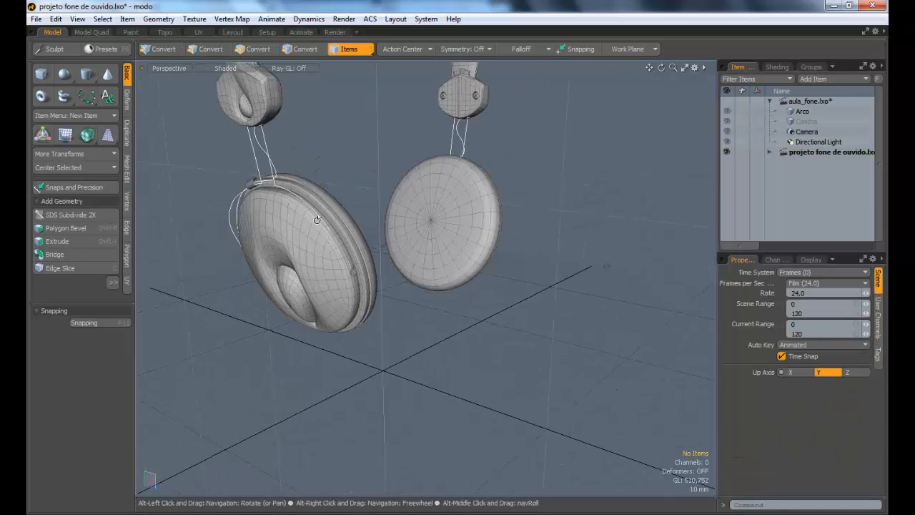
click(813, 102)
click(806, 122)
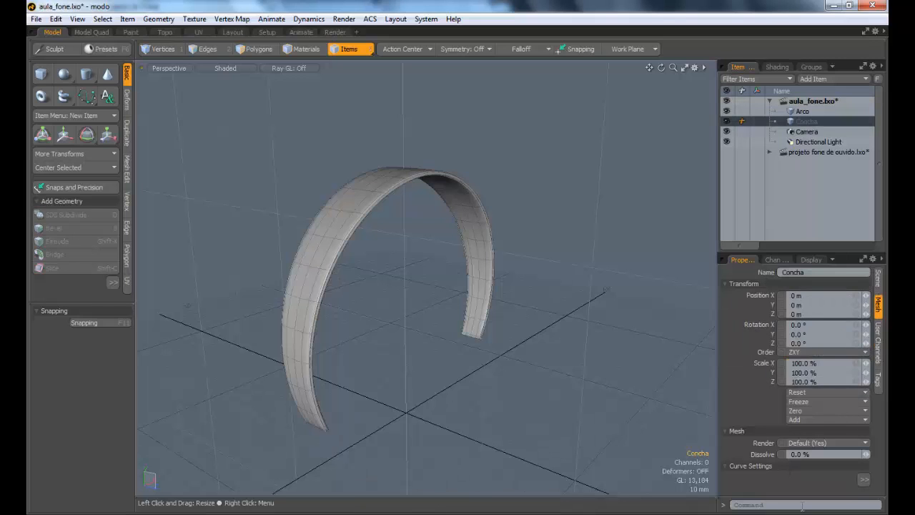
Step: Select the Arco and Concha mesh items alternately to compare their contents, leaving Concha selected
alt+drag(450, 278, 397, 279)
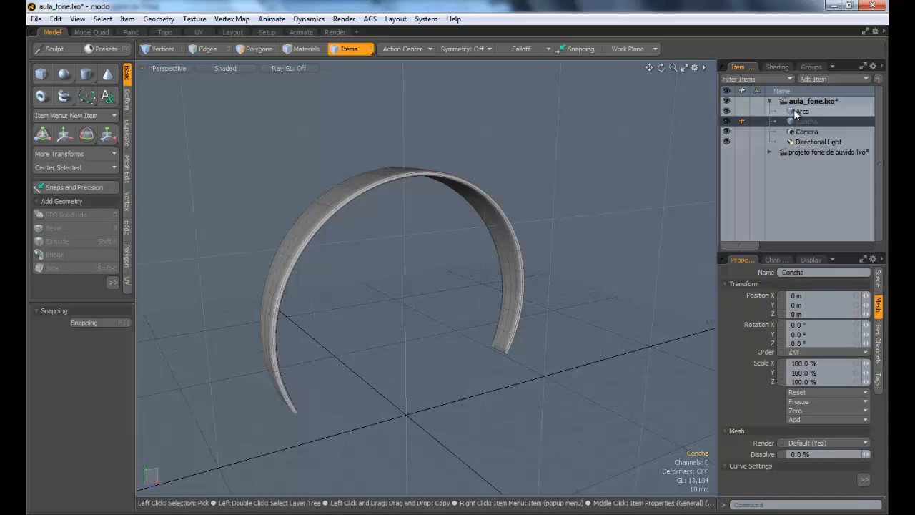
click(799, 111)
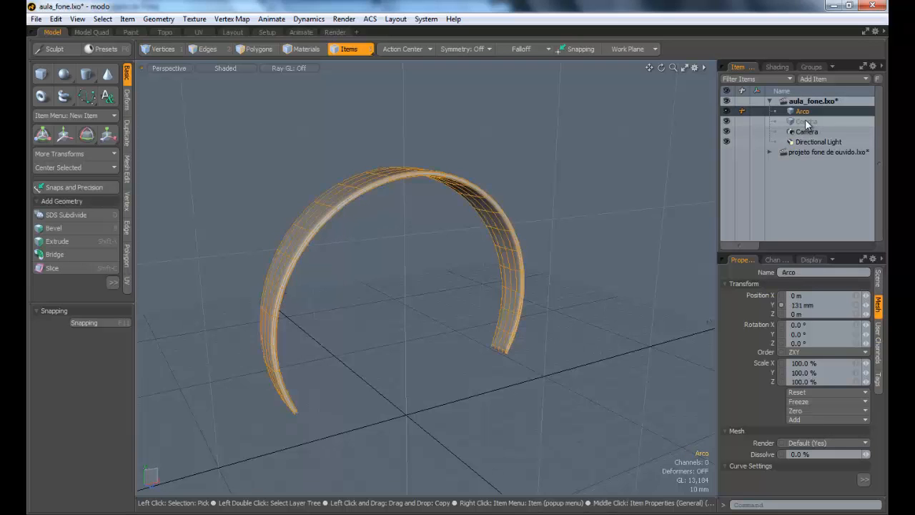
click(807, 123)
click(801, 112)
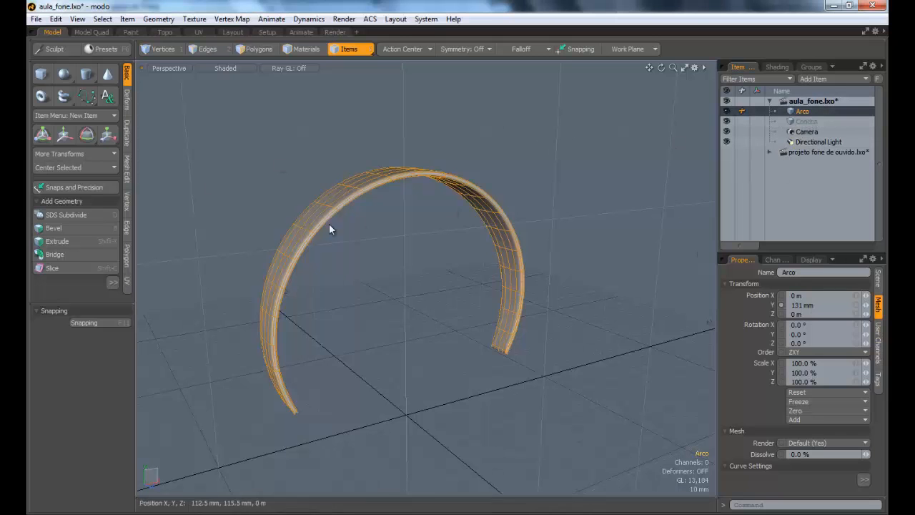
alt+drag(329, 229, 592, 234)
alt+drag(458, 232, 371, 253)
alt+drag(317, 323, 406, 292)
click(807, 123)
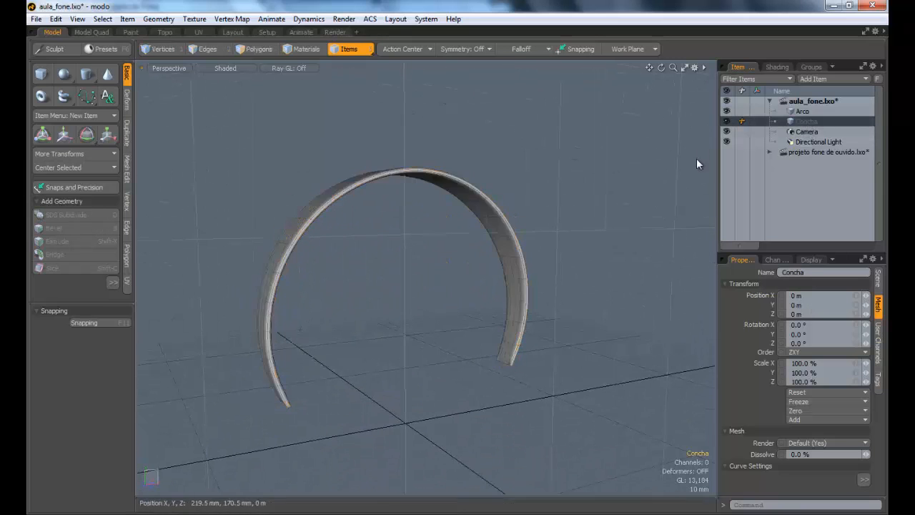
alt+drag(415, 218, 427, 156)
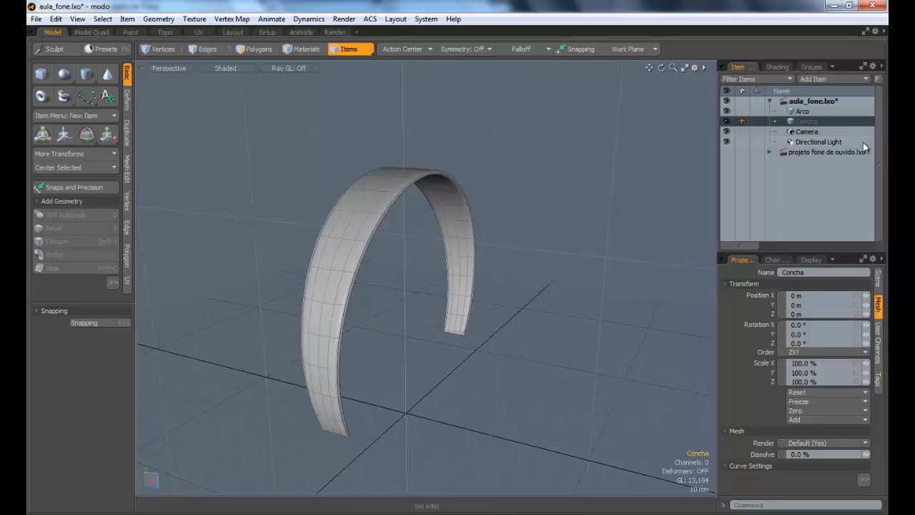
alt+drag(421, 204, 394, 238)
alt+shift+drag(395, 239, 307, 164)
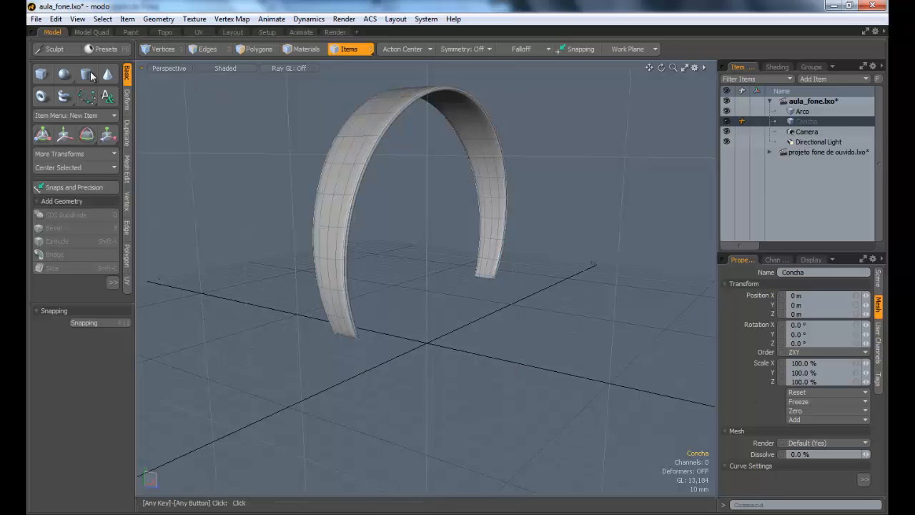
Step: Try a Sphere primitive about 73.5 mm in radius below the headband in the Left view, and undo it
click(175, 68)
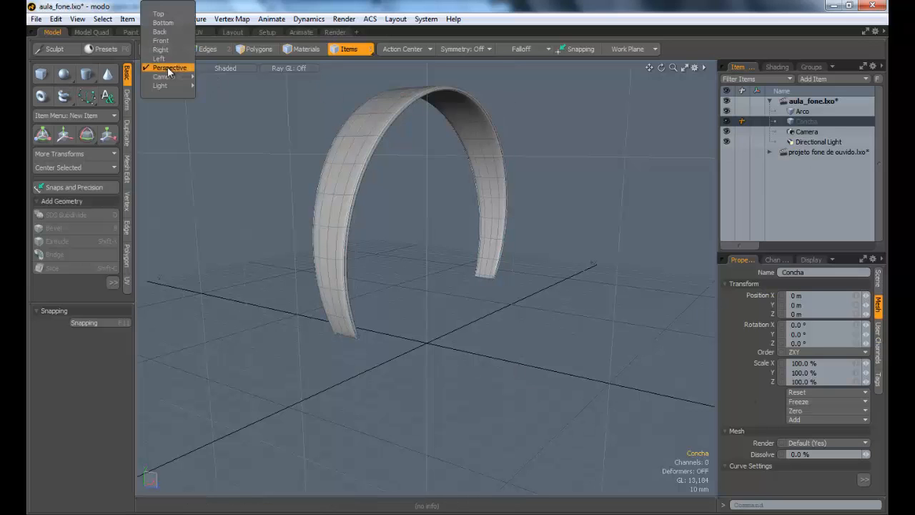
click(164, 56)
alt+shift+drag(404, 199, 372, 89)
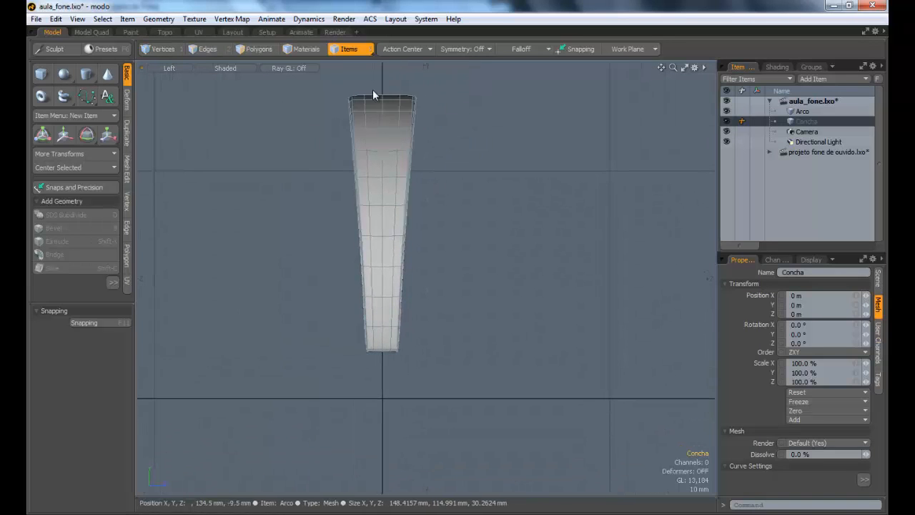
click(64, 74)
alt+shift+drag(408, 430, 342, 357)
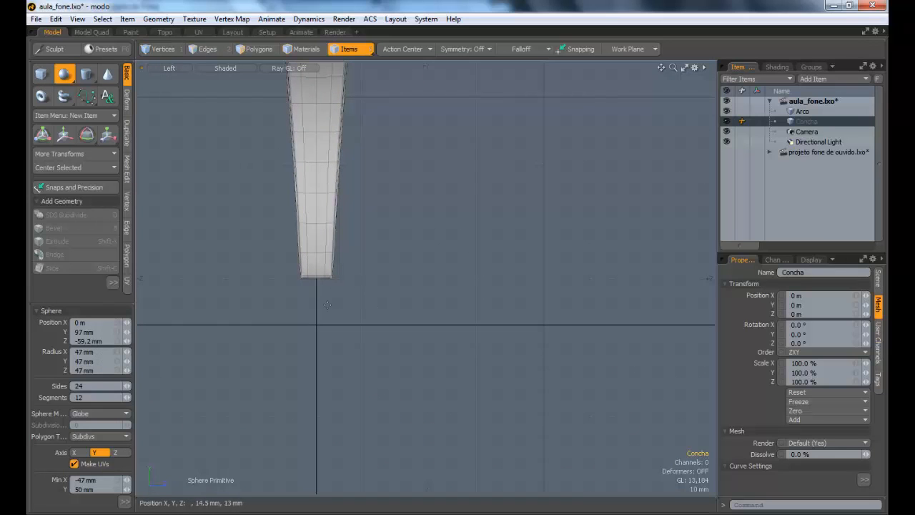
ctrl+drag(309, 294, 477, 294)
ctrl+alt+drag(404, 302, 336, 297)
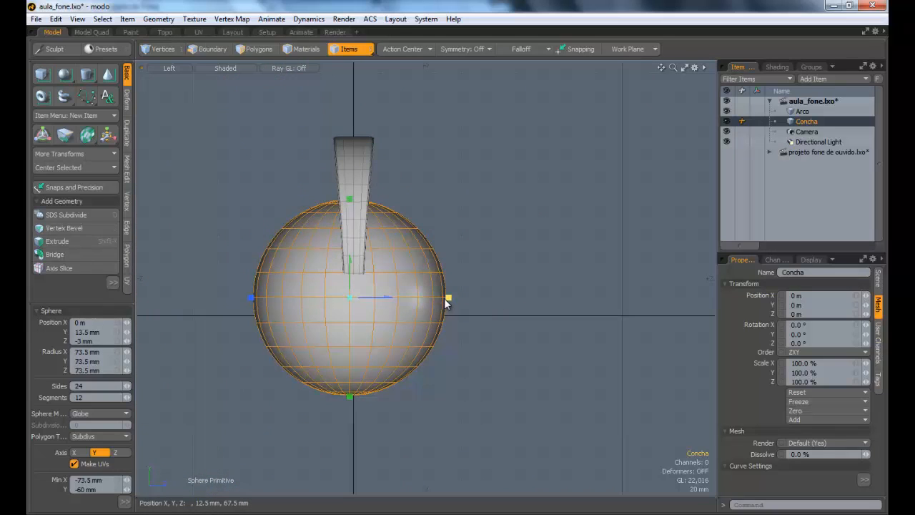
key(ctrl+z)
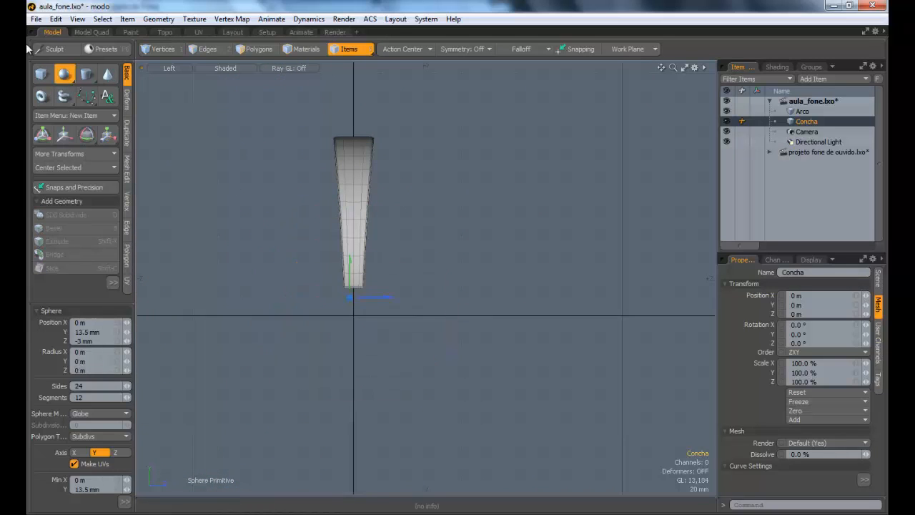
Step: Try drawing a flat disc about 75 mm in radius in the Perspective view, expand it into a sphere, and undo it
click(177, 70)
click(178, 79)
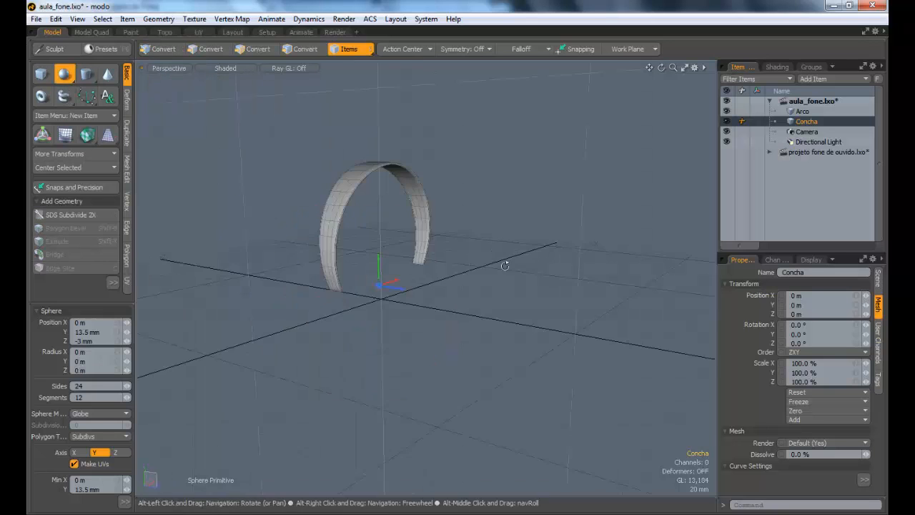
alt+drag(506, 264, 505, 173)
drag(381, 299, 435, 373)
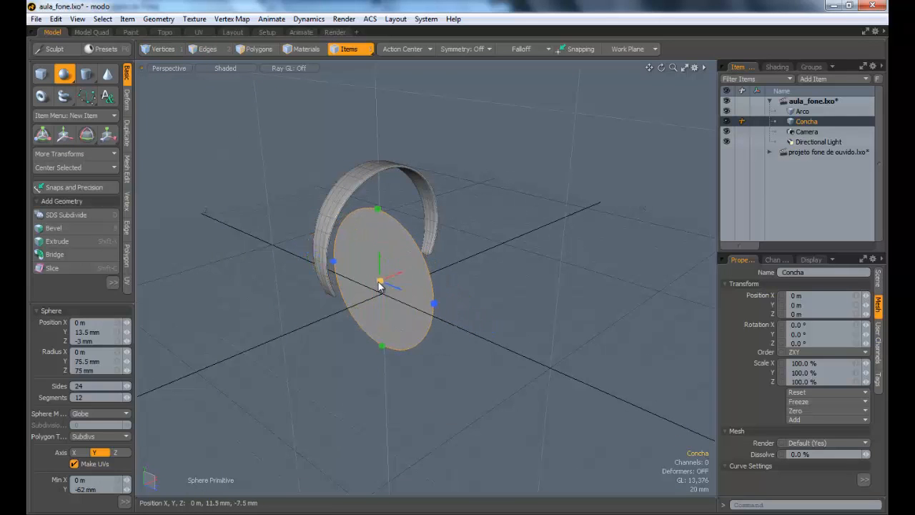
drag(379, 285, 308, 309)
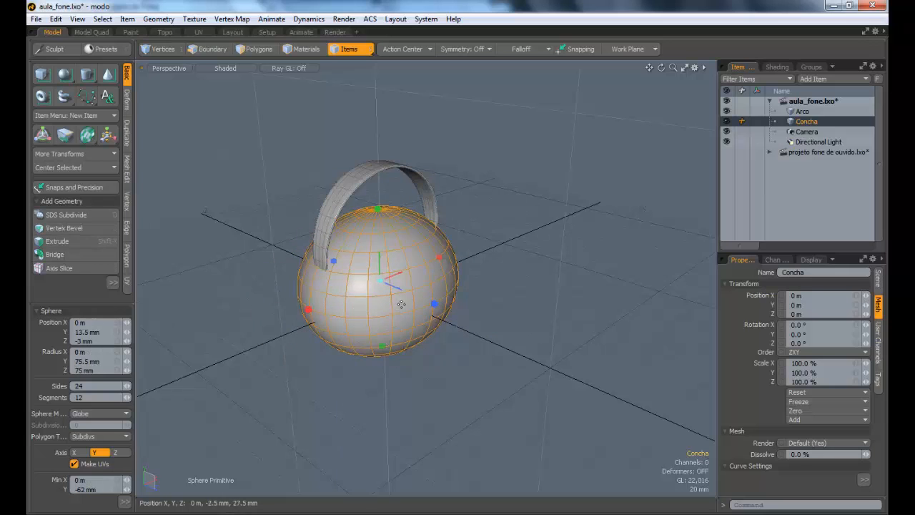
key(ctrl+z)
key(ctrl+z)
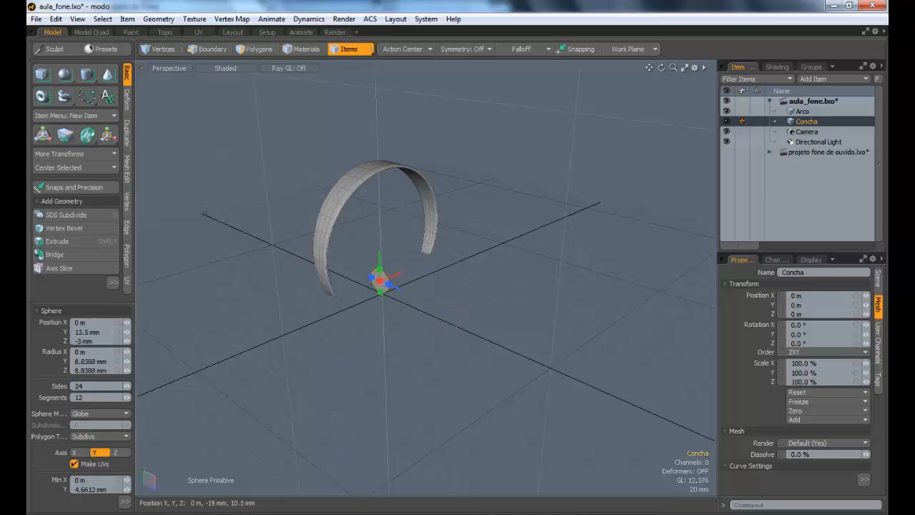
Step: Try a flat disc about 88 mm in radius with the Sphere primitive, and undo it
ctrl+drag(387, 307, 423, 379)
key(Escape)
key(Escape)
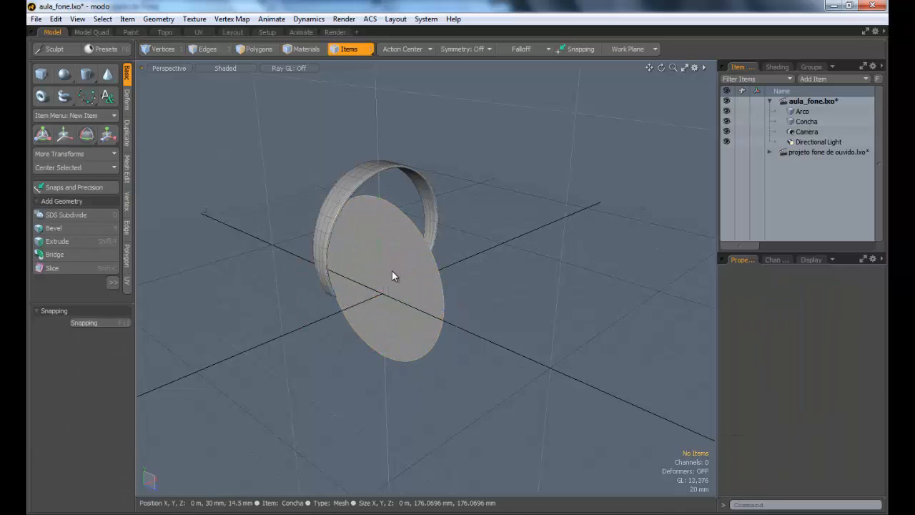
key(ctrl+z)
key(ctrl+z)
key(Escape)
key(Escape)
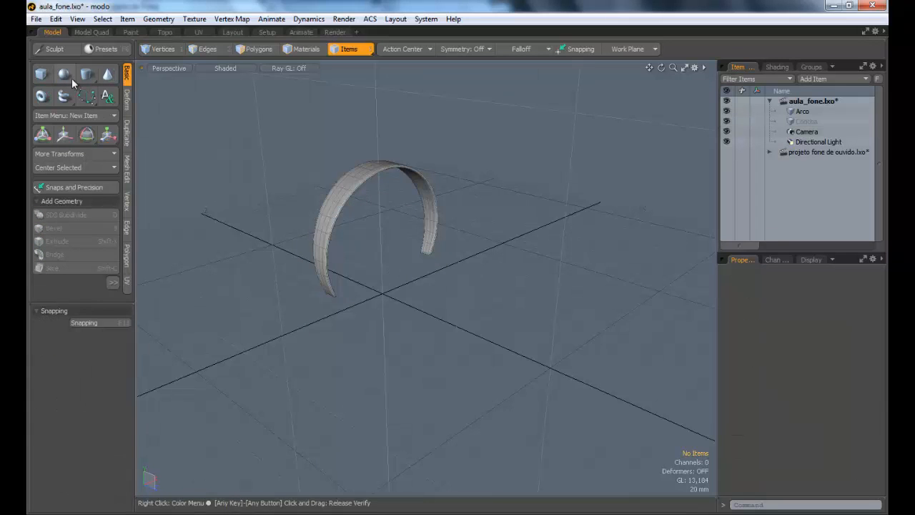
Step: Try a Sphere primitive at the centre of the scene in the Perspective view, and undo it
click(70, 79)
ctrl+drag(380, 296, 448, 299)
key(ctrl+z)
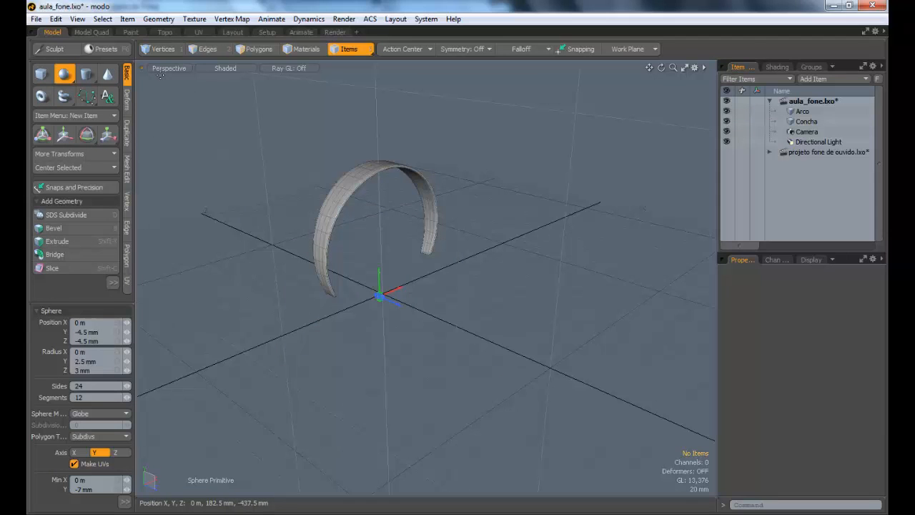
Step: Switch the viewport to the Left view, framing the lower end of the headband
click(172, 68)
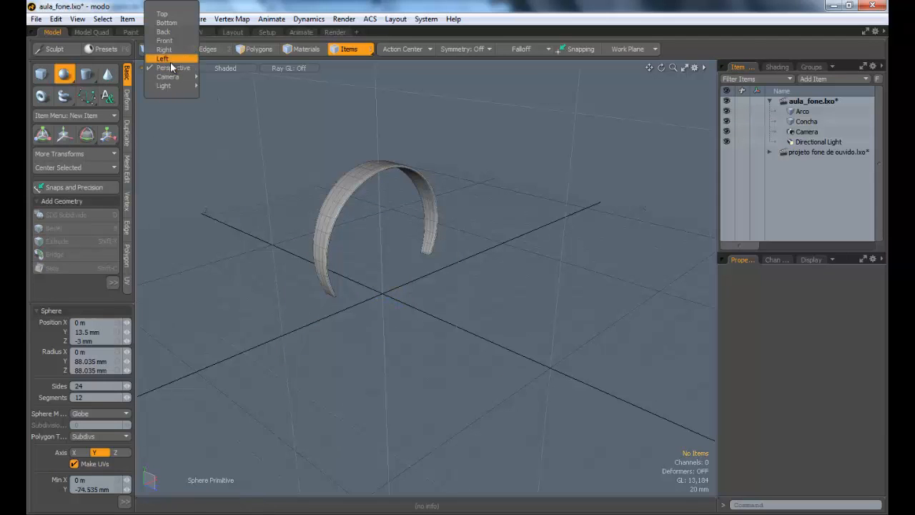
click(164, 59)
scroll(338, 272, up, 2)
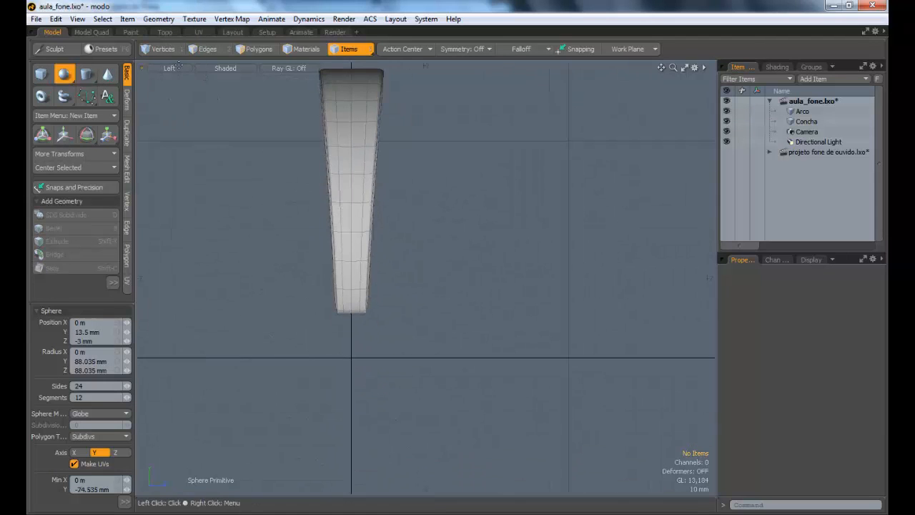
ctrl+alt+drag(367, 245, 425, 260)
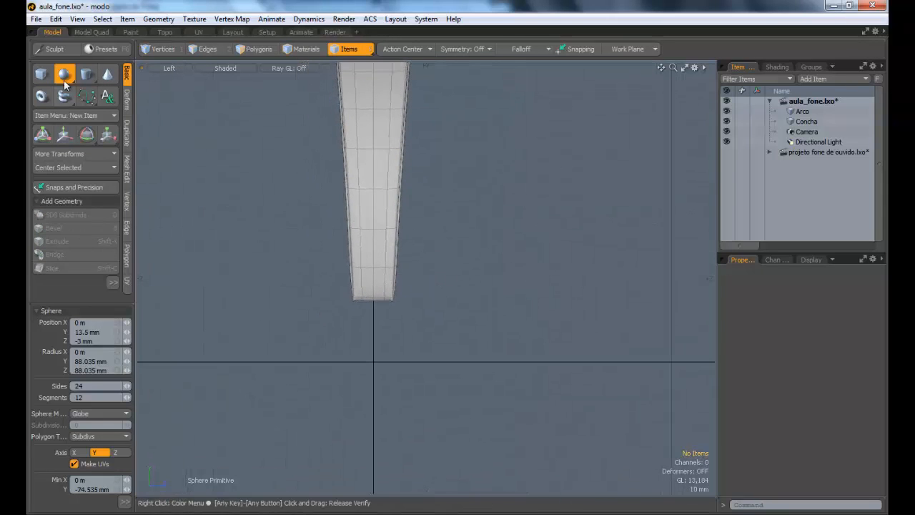
ctrl+alt+drag(465, 346, 350, 189)
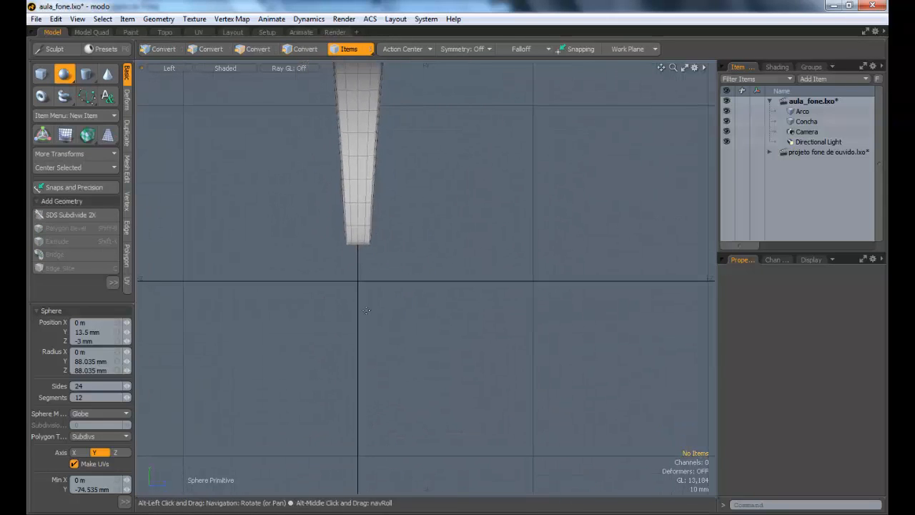
Step: Try starting a Sphere primitive just below the headband in the Left view, and undo it
ctrl+alt+drag(425, 288, 388, 255)
alt+drag(440, 214, 366, 288)
key(ctrl+z)
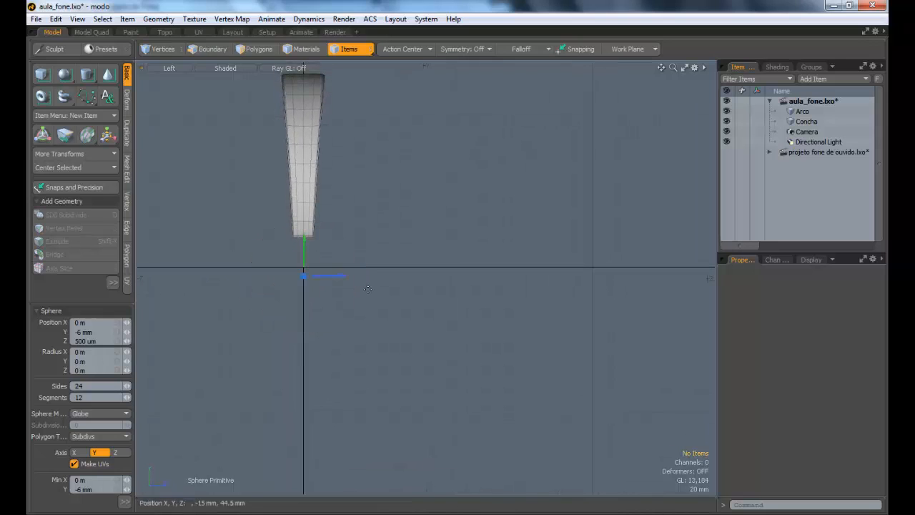
key(ctrl+z)
Step: Draw a sphere about 38 mm in radius around the headband's lower end in the Left view, and check it in Perspective
click(64, 75)
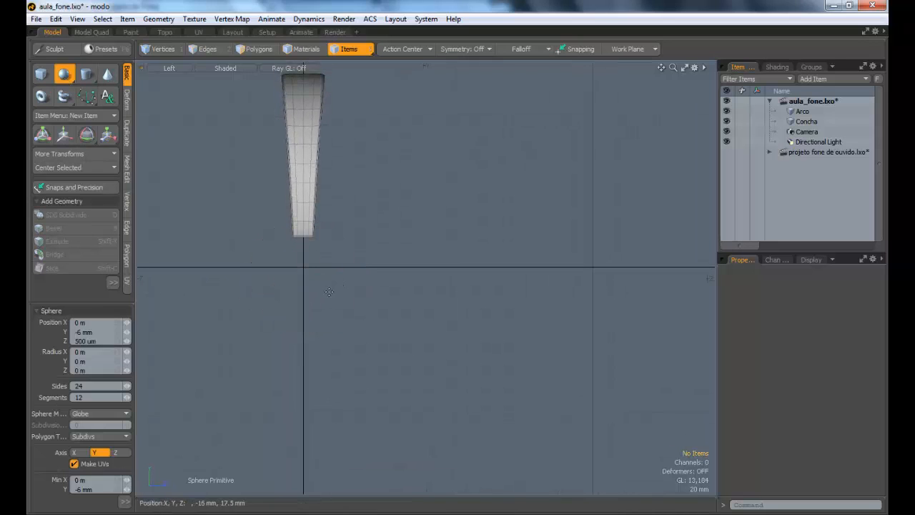
drag(304, 267, 373, 285)
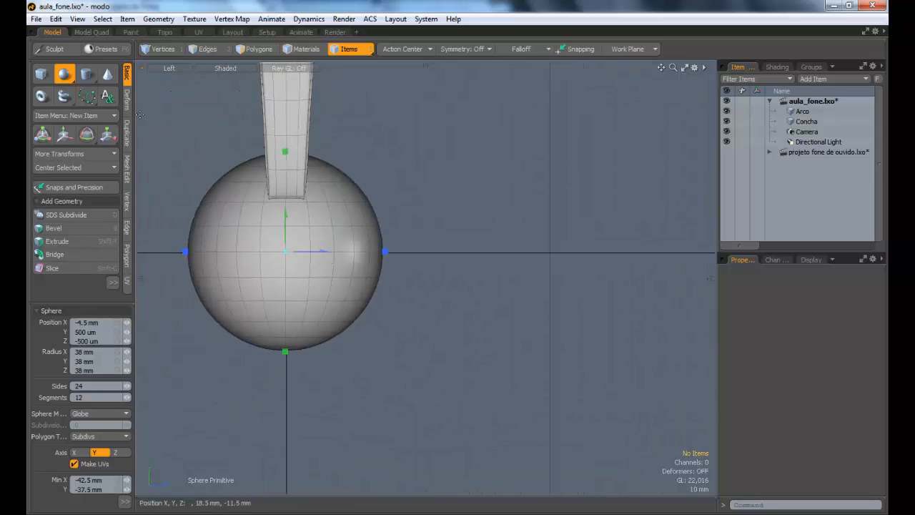
click(171, 68)
click(177, 80)
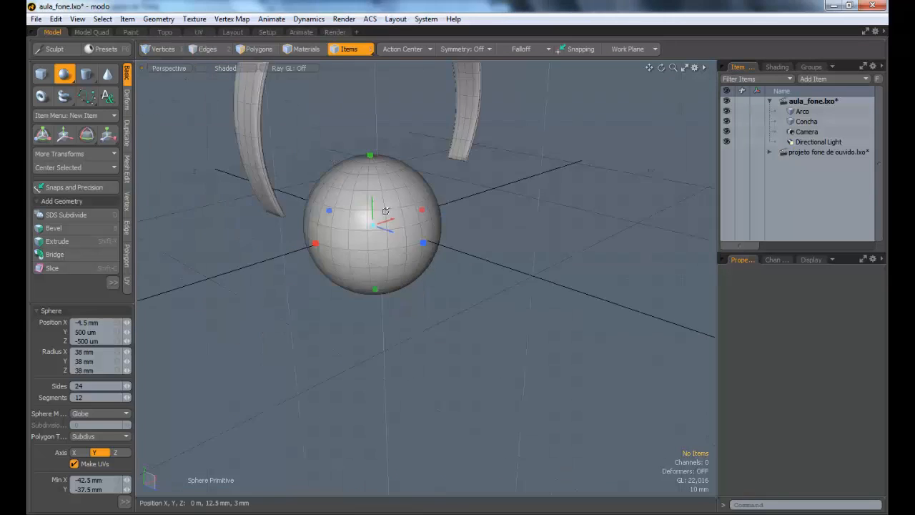
alt+drag(214, 202, 361, 248)
key(q)
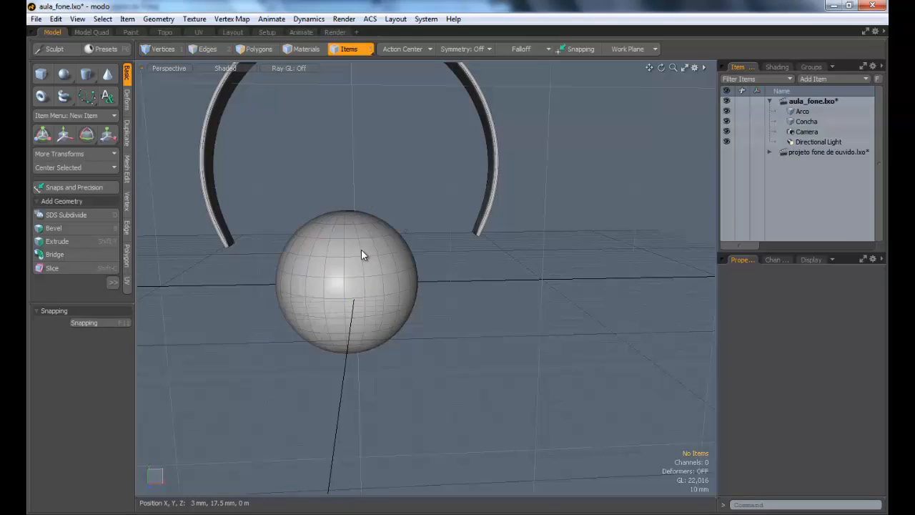
Step: Try rotating all of the sphere's polygons freehand, and abandon the rotation
double_click(377, 249)
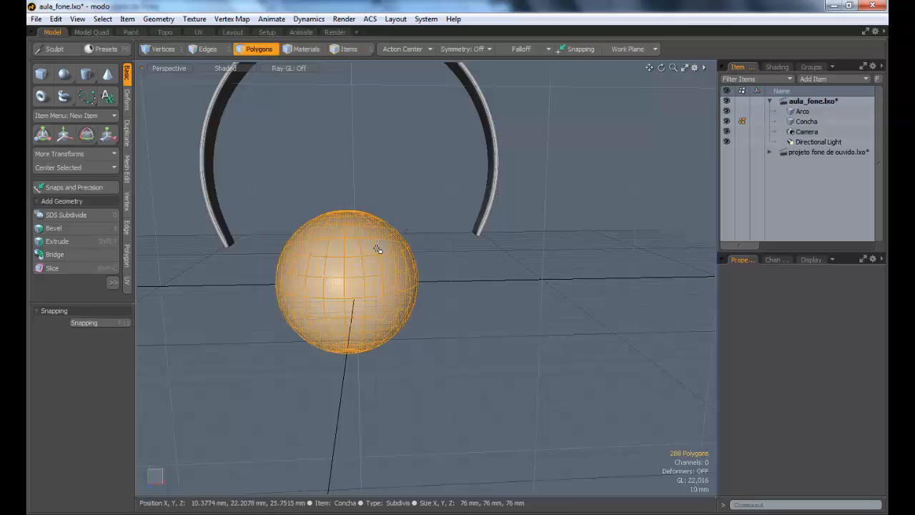
key(e)
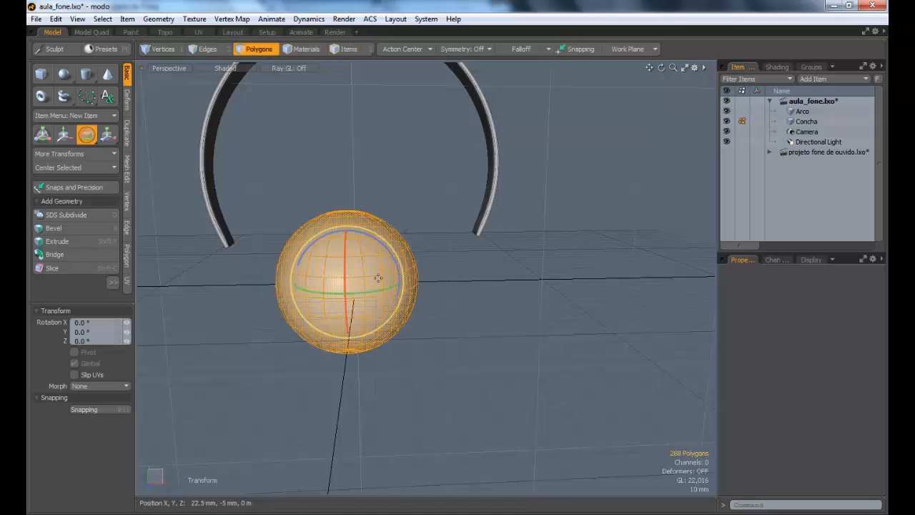
alt+drag(377, 247, 369, 345)
key(Escape)
alt+drag(341, 213, 152, 274)
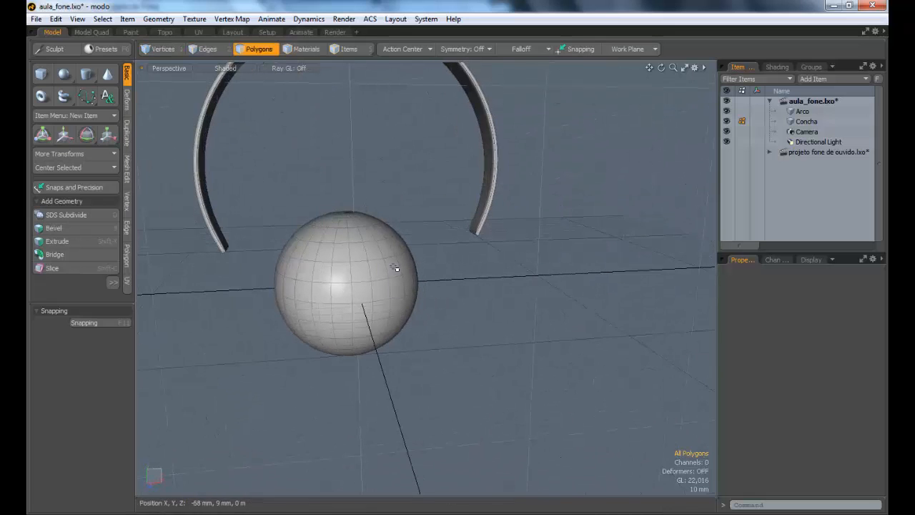
alt+drag(340, 317, 354, 206)
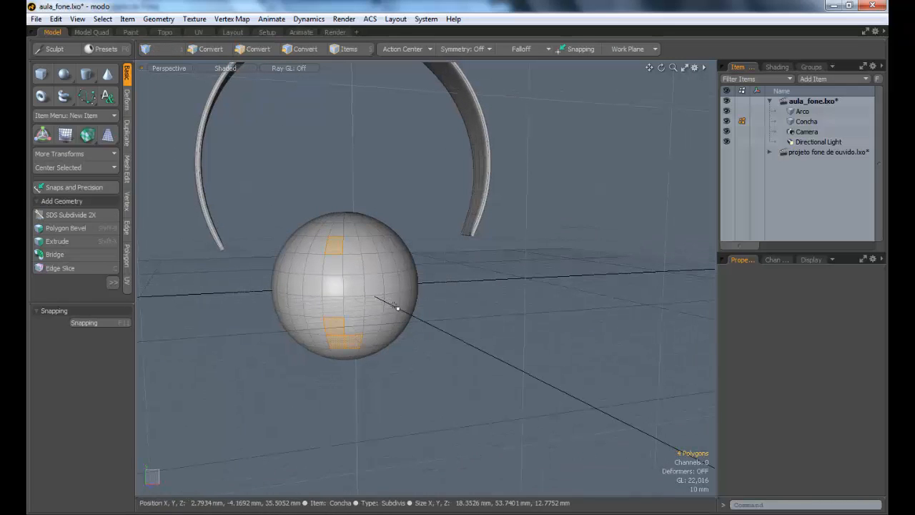
Step: Rotate all of the sphere's polygons 90° about the Z axis
double_click(359, 258)
key(e)
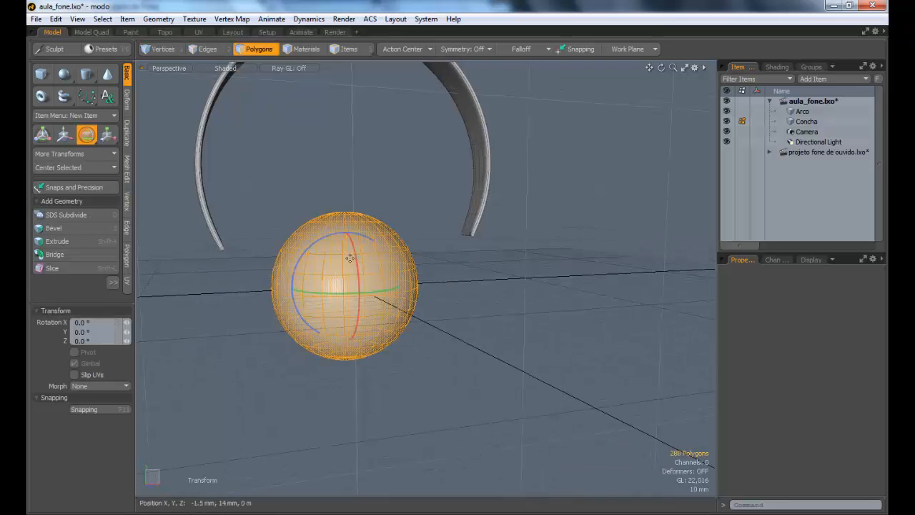
drag(327, 239, 299, 268)
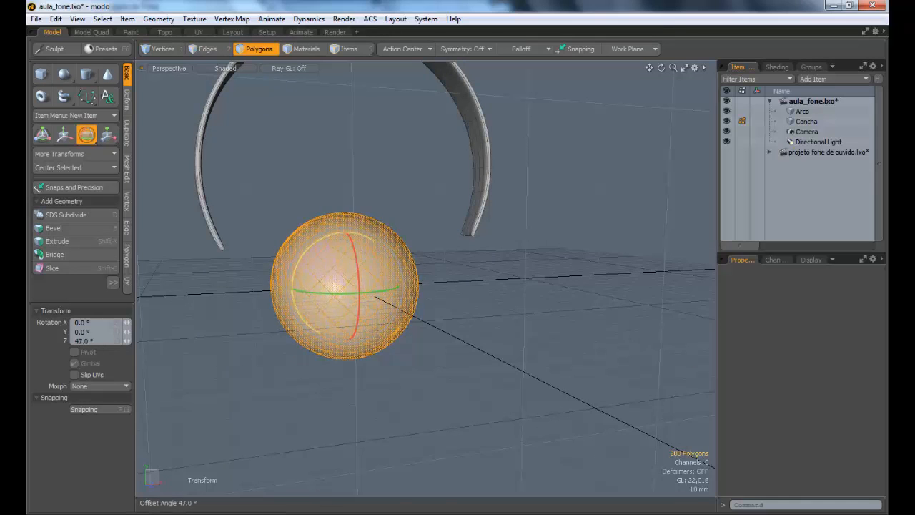
text(90)
key(Return)
key(q)
click(30, 340)
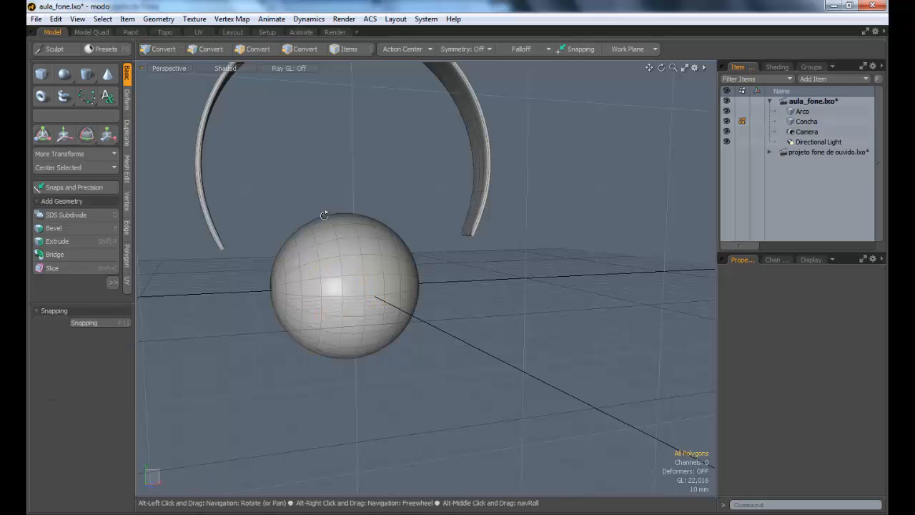
Step: Lasso the sphere's inner half, on its positive X side, in the Front view and delete those polygons
alt+drag(324, 210, 270, 222)
alt+drag(392, 236, 386, 283)
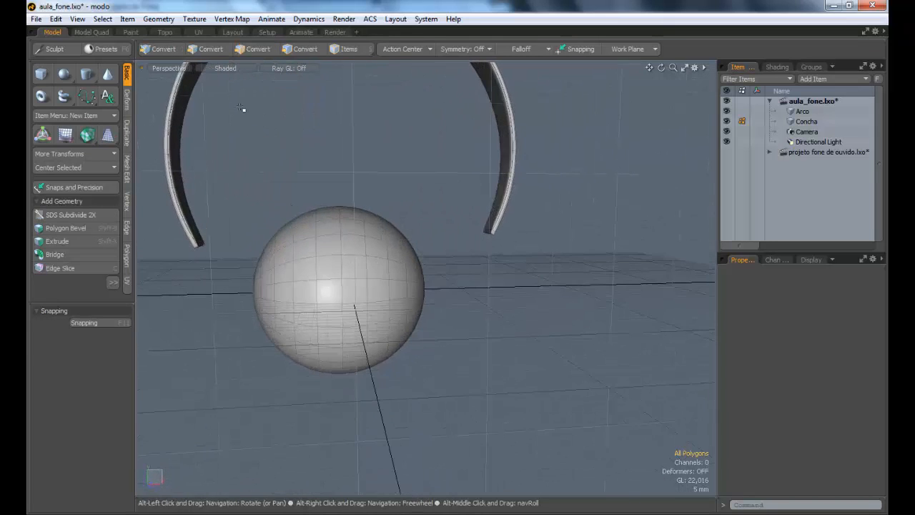
key(3)
click(168, 67)
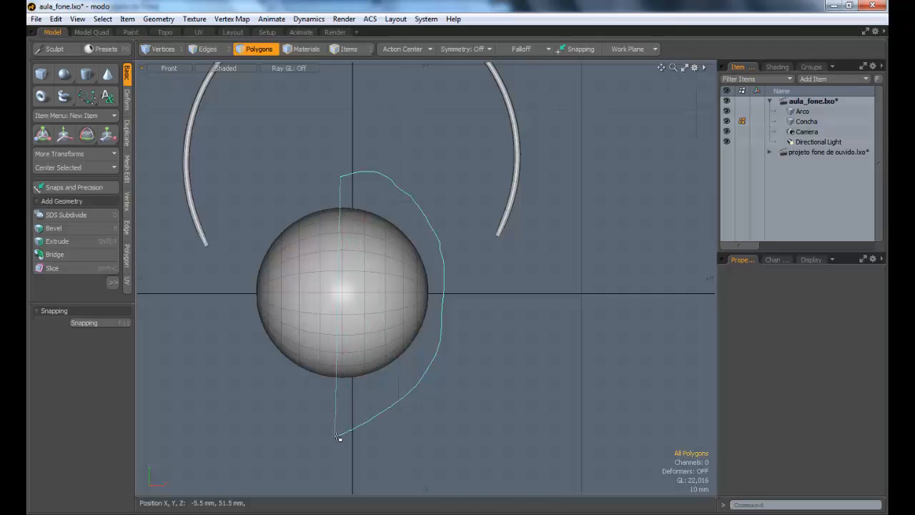
right_drag(339, 438, 339, 438)
click(169, 68)
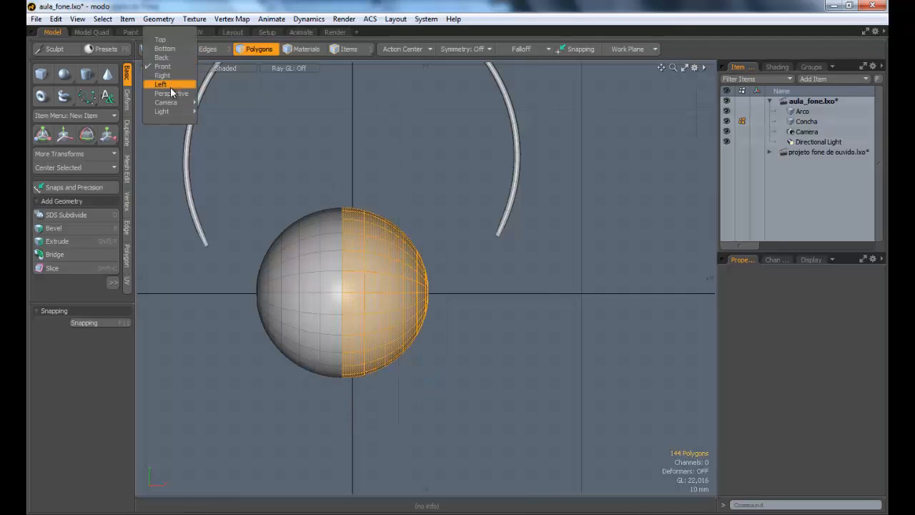
click(173, 83)
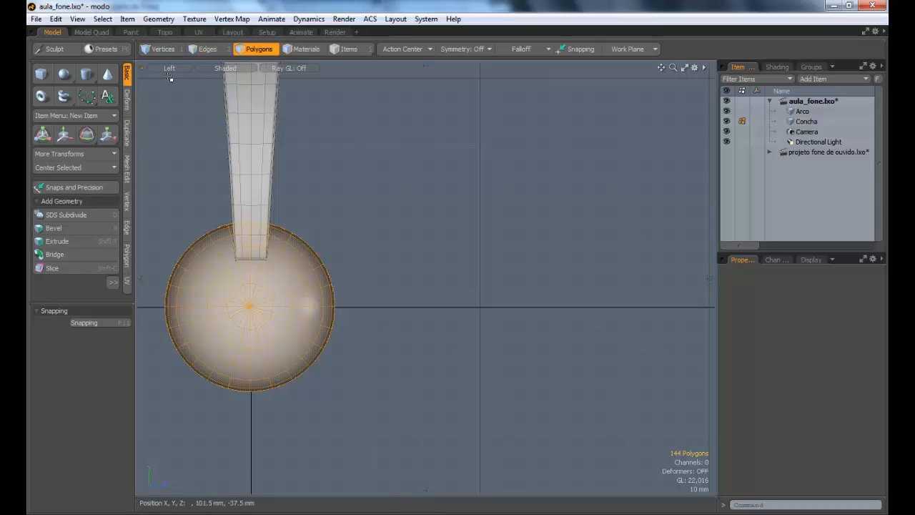
alt+drag(248, 155, 417, 211)
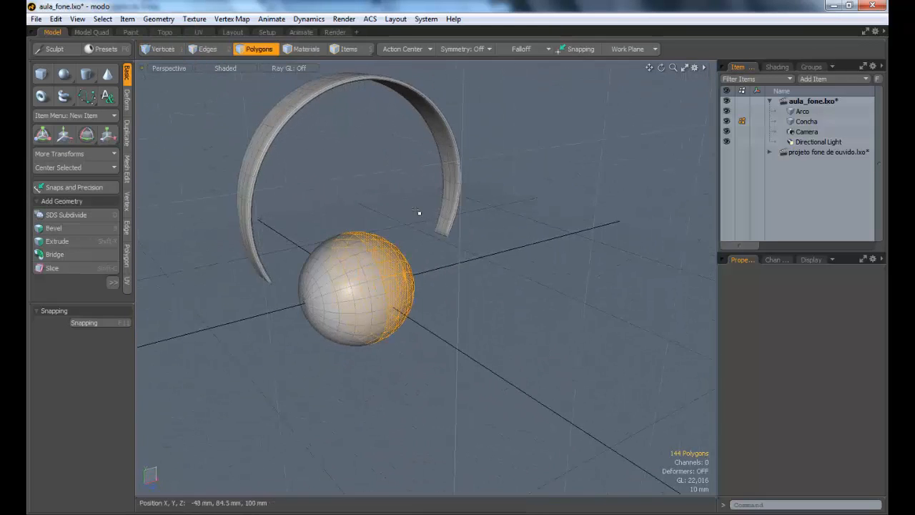
alt+drag(333, 202, 420, 319)
key(Delete)
Step: Flatten the remaining half-sphere by scaling all of its polygons to about 46% along X
double_click(423, 300)
key(y)
key(3)
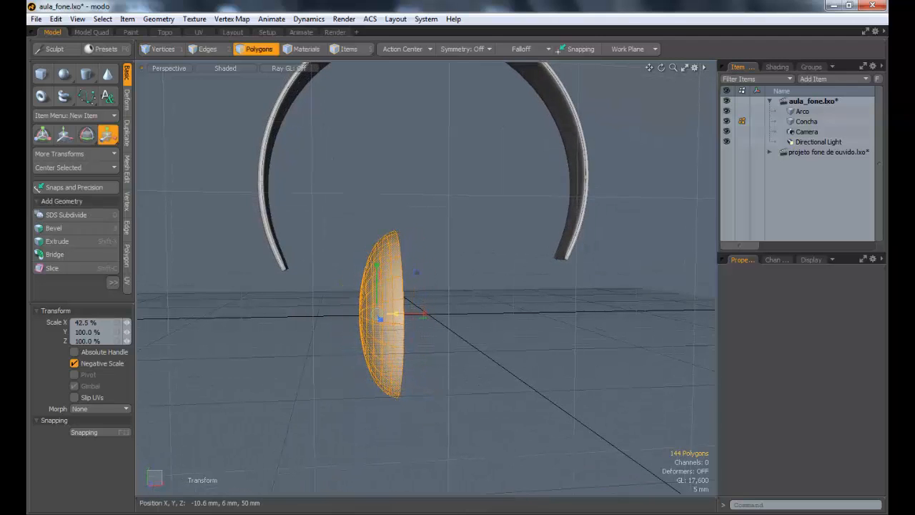
alt+drag(450, 317, 471, 323)
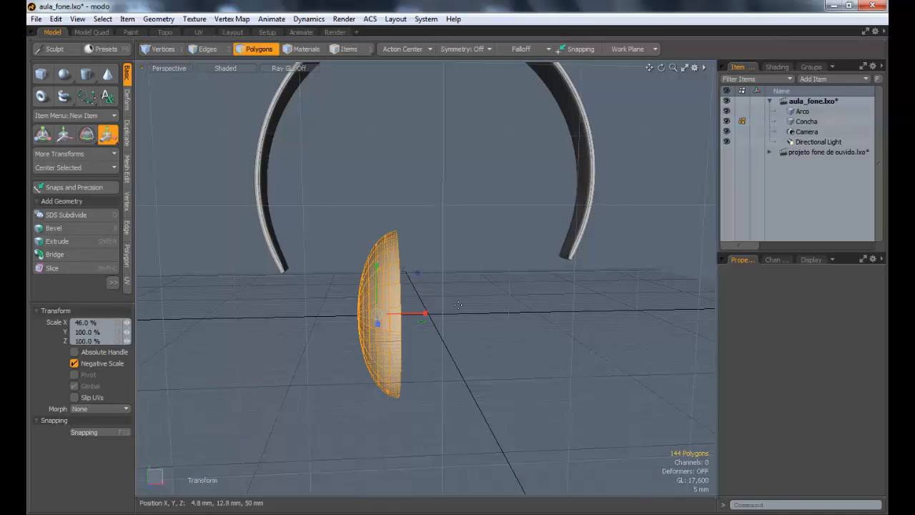
key(space)
click(461, 308)
Step: Hide the Arco item and turn off the grid work plane to isolate the flattened half-sphere
alt+drag(423, 296, 460, 251)
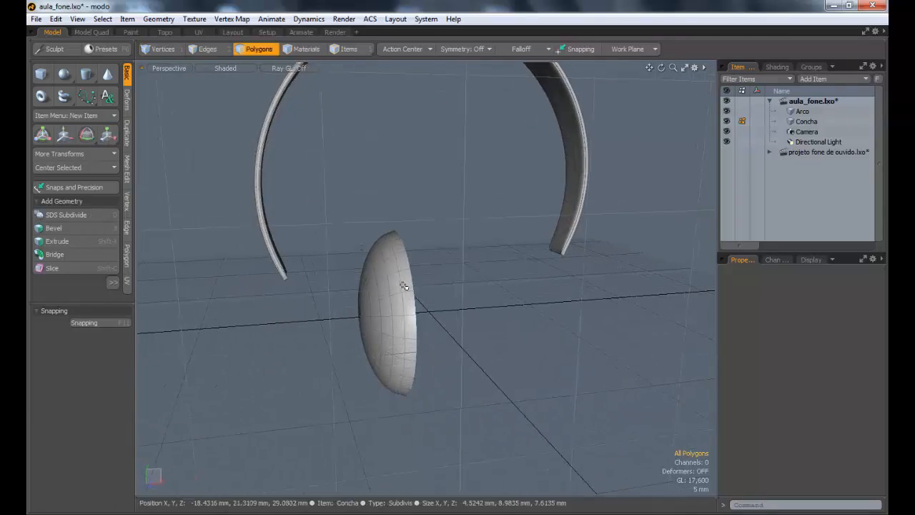
click(727, 111)
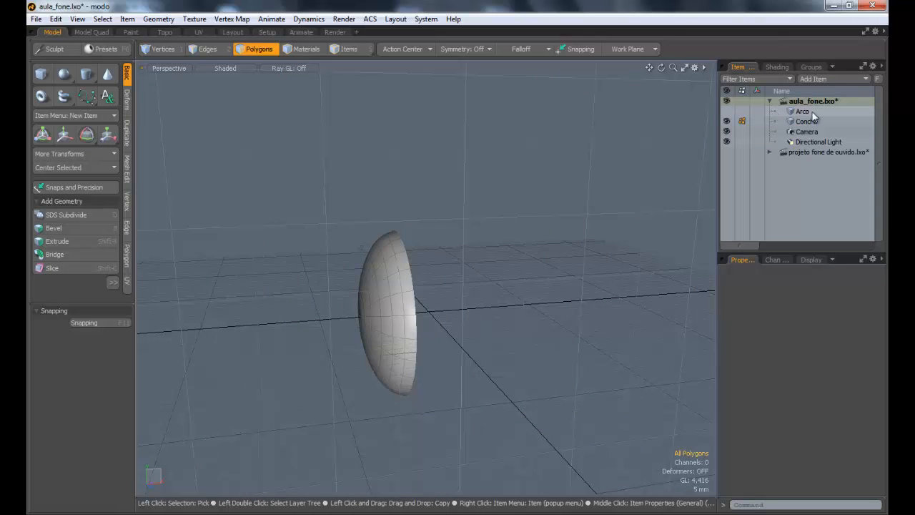
alt+drag(608, 151, 439, 319)
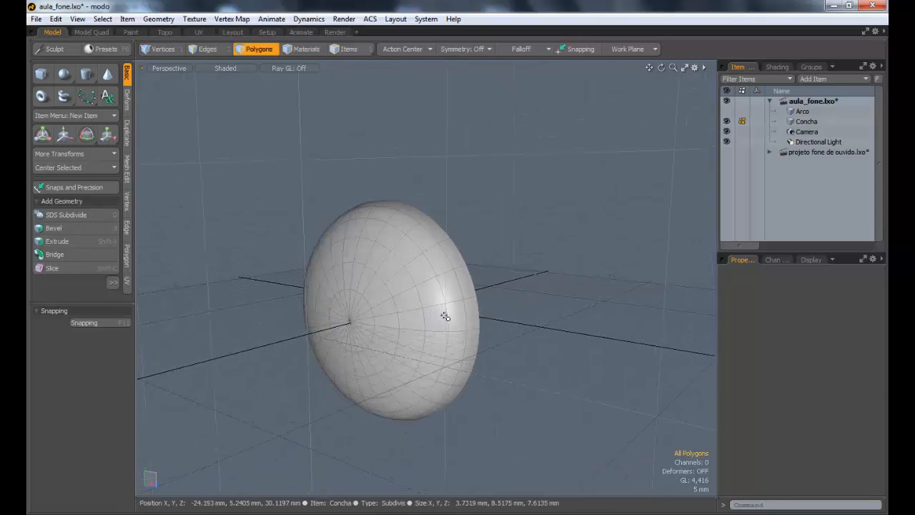
key(ctrl+3)
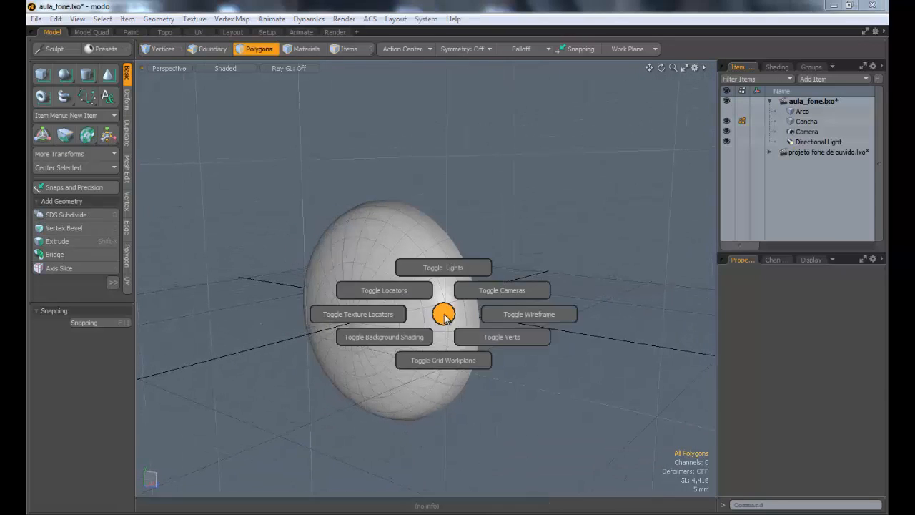
click(453, 362)
alt+drag(465, 343, 474, 327)
alt+drag(332, 295, 390, 315)
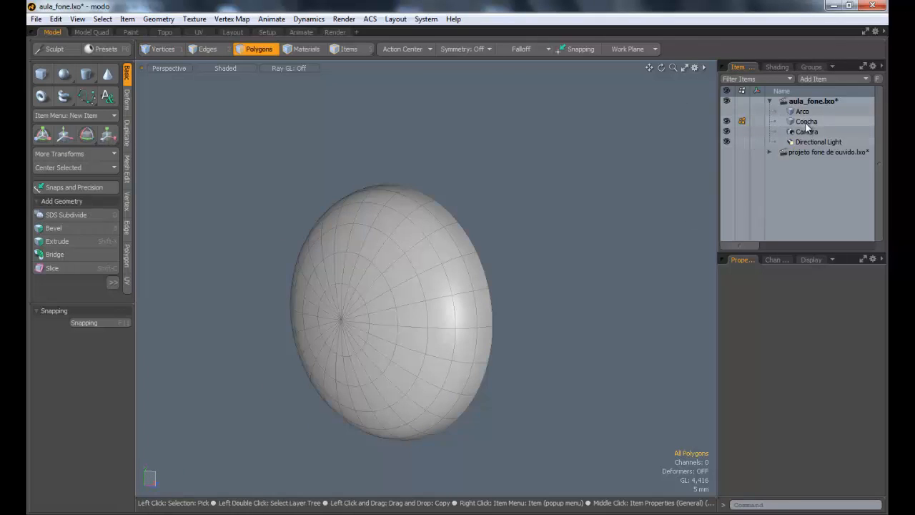
Step: Examine the ear cup's shape in the projeto fone de ouvido.lxo scene and return to the Concha item
click(802, 152)
alt+drag(517, 221, 696, 196)
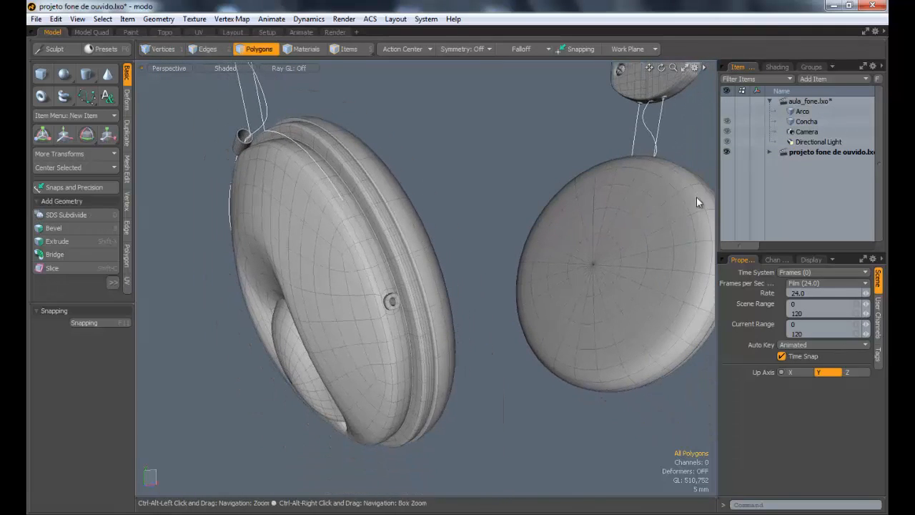
click(806, 123)
Step: Select the edge loop around the open rim of Concha and cap the opening with a subdivision surface polygon
alt+drag(451, 225, 369, 158)
key(2)
alt+drag(481, 211, 439, 166)
double_click(432, 164)
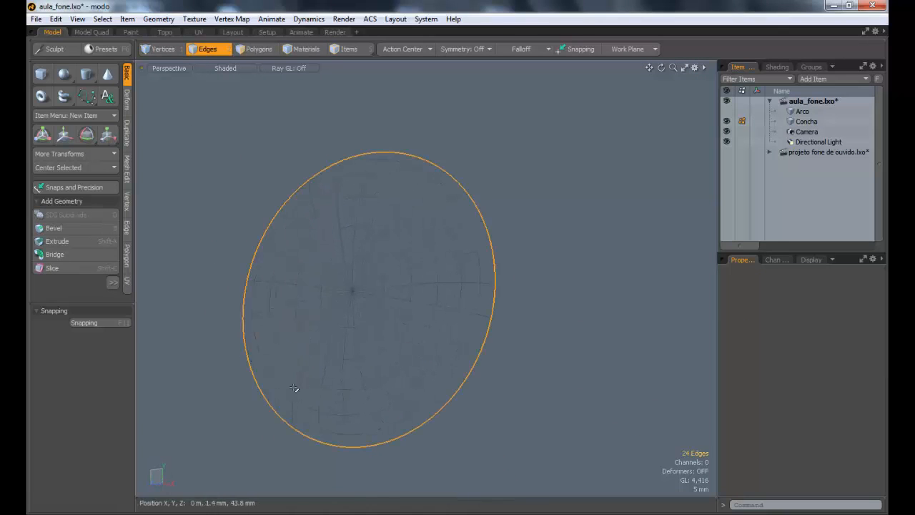
mouse_move(377, 225)
alt+mouse_down()
mouse_move(400, 233)
mouse_move(355, 239)
mouse_move(429, 237)
mouse_move(422, 243)
mouse_move(386, 222)
alt+mouse_up()
key(Tab)
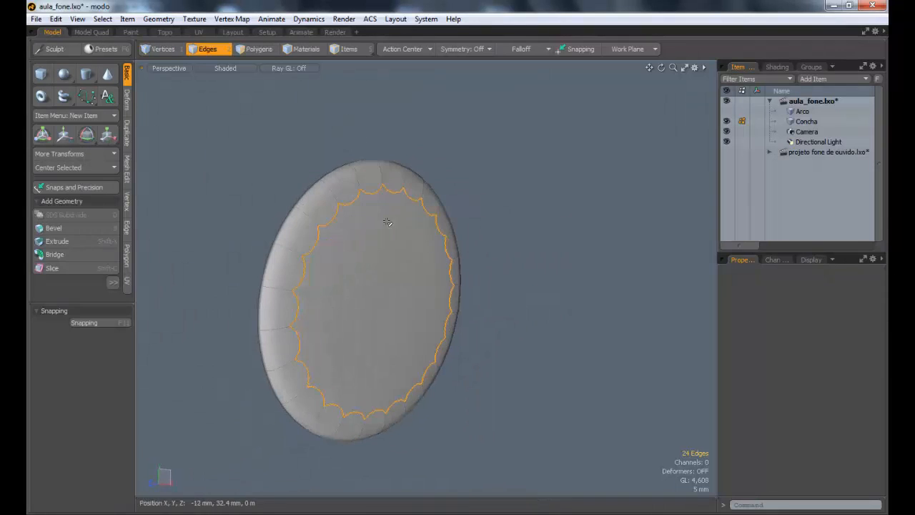
alt+drag(328, 261, 402, 243)
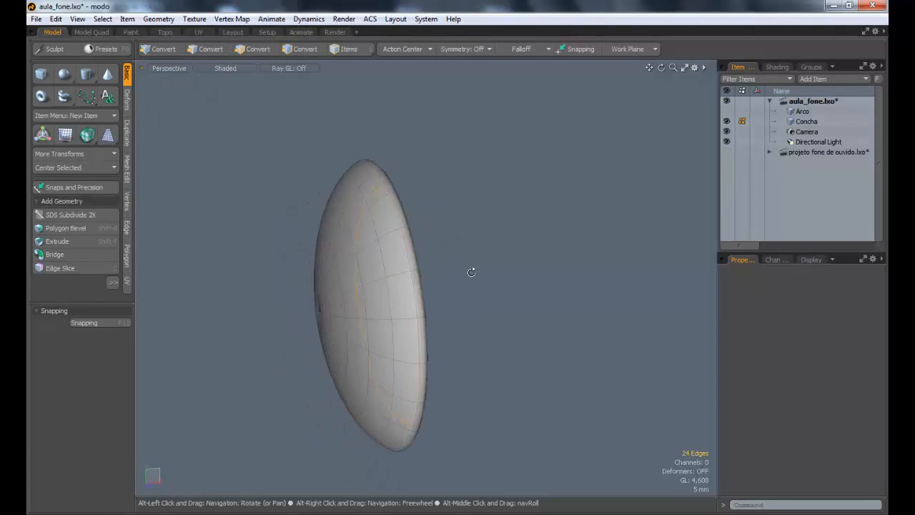
alt+shift+drag(470, 271, 365, 208)
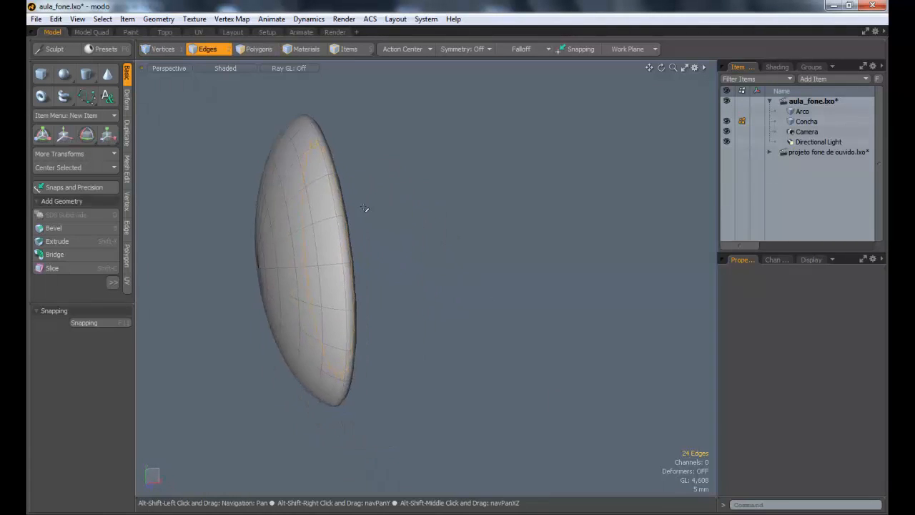
Step: Examine the rim and rounded edge of the ear cup up close in the projeto fone de ouvido.lxo scene
click(811, 153)
alt+drag(464, 182, 386, 176)
scroll(371, 178, up, 5)
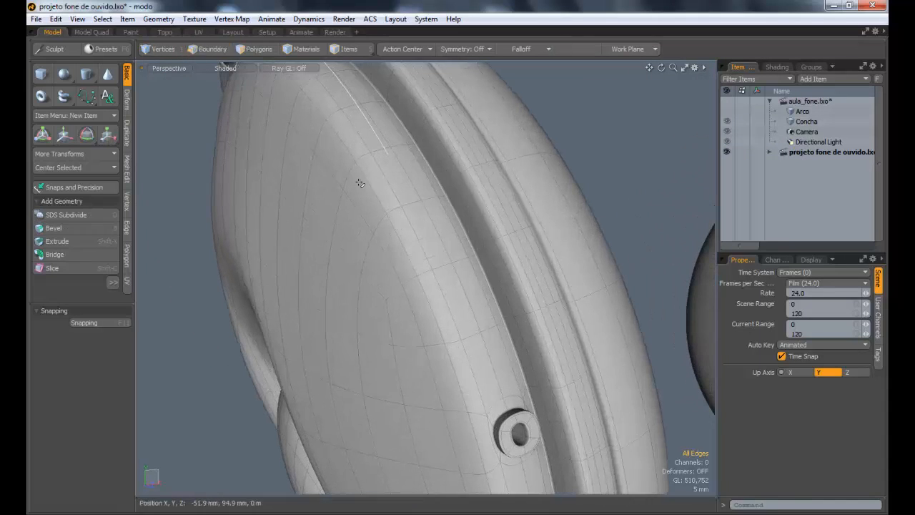
Step: Return to the Concha item, bevel its flat cap polygon inward and delete the inner polygon to leave an open ring
alt+drag(427, 219, 402, 201)
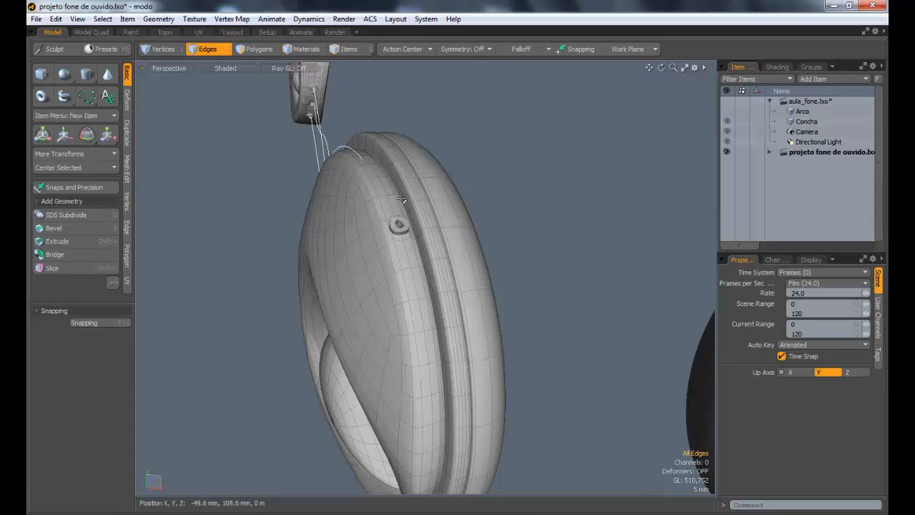
click(809, 124)
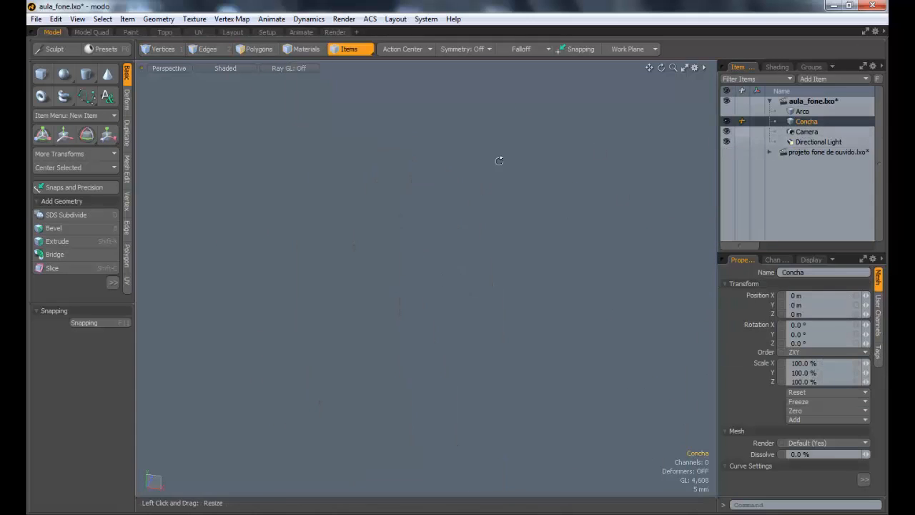
key(shift+a)
alt+drag(450, 240, 402, 259)
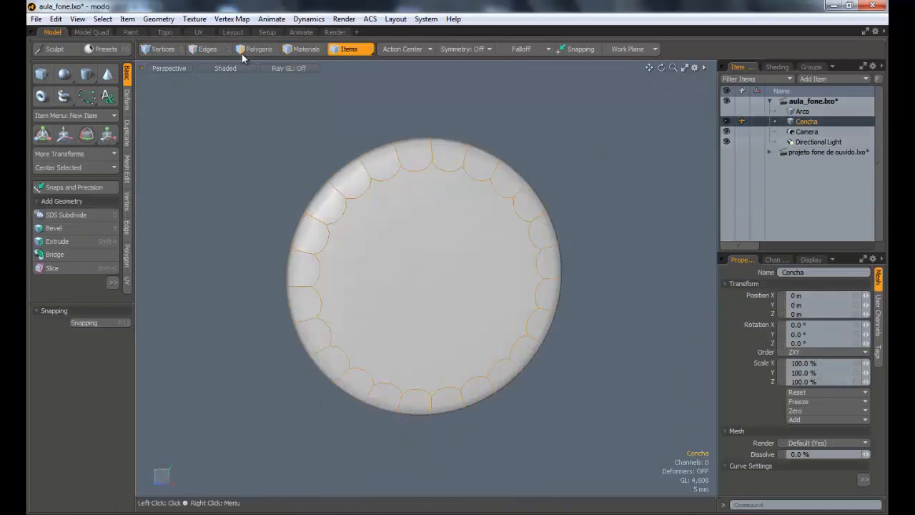
key(b)
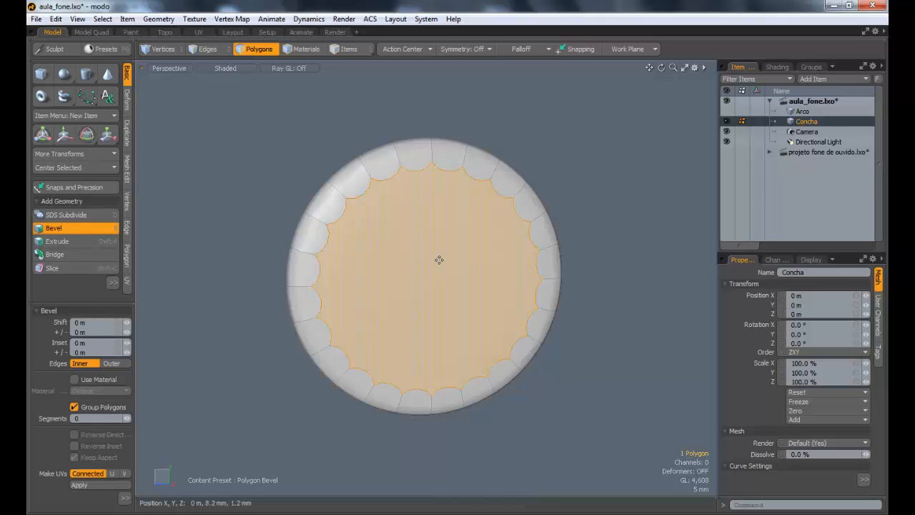
scroll(439, 260, up, 1)
drag(489, 281, 411, 270)
key(Delete)
Step: Select all of Concha's polygons and scale them to 93% along the X axis
key(3)
double_click(449, 265)
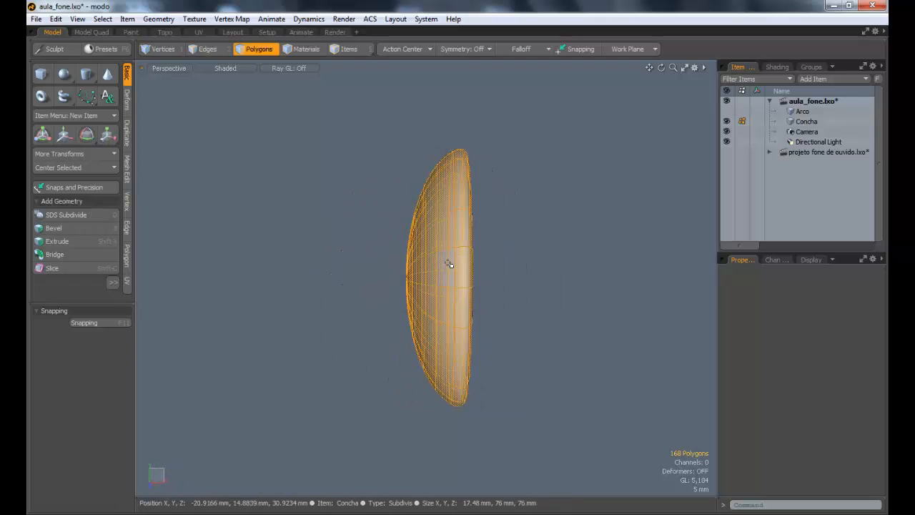
key(r)
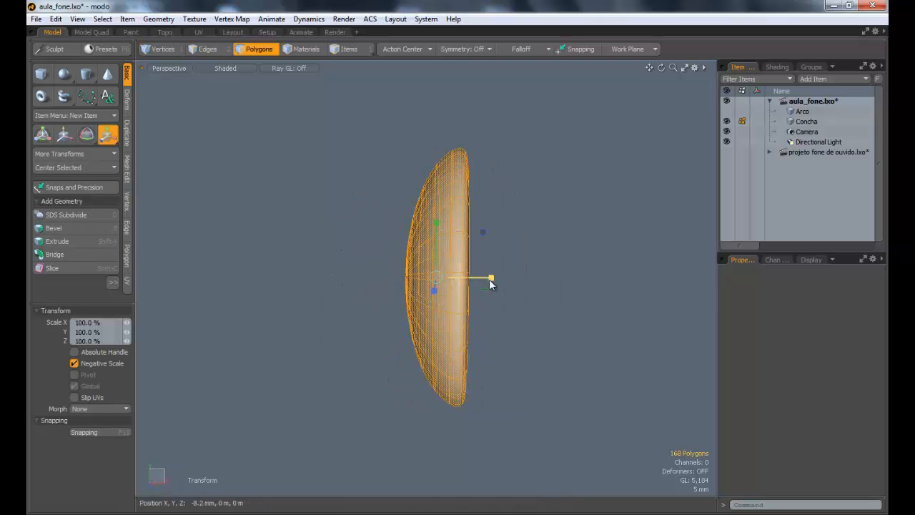
key(q)
click(554, 275)
Step: Select the polygon loop around the opening, bevel it with an inset of about 320 um and shift it outward about 3.4 mm
alt+drag(562, 255, 446, 235)
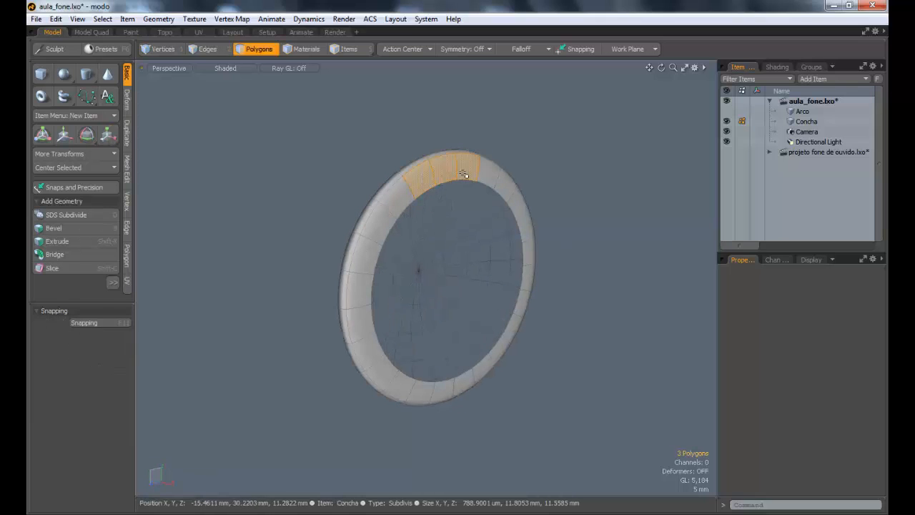
key(l)
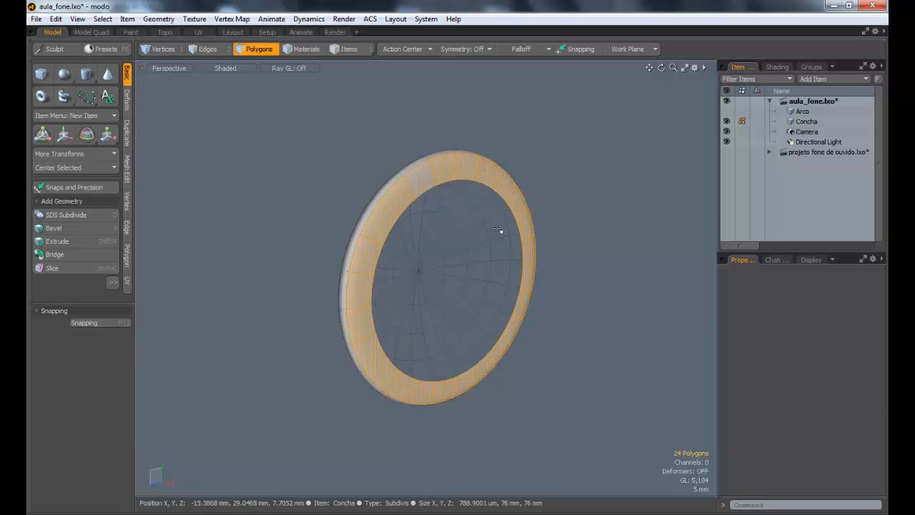
key(b)
alt+drag(452, 193, 476, 272)
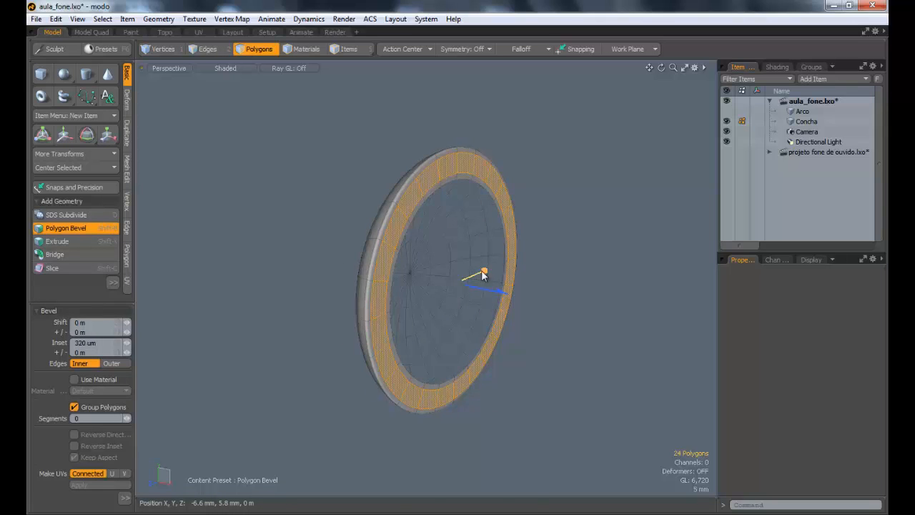
alt+drag(483, 276, 521, 289)
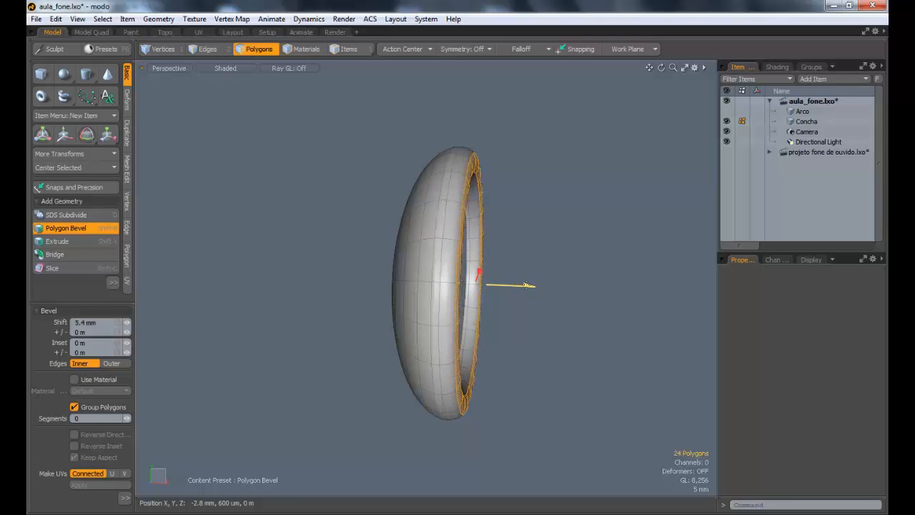
drag(522, 289, 520, 289)
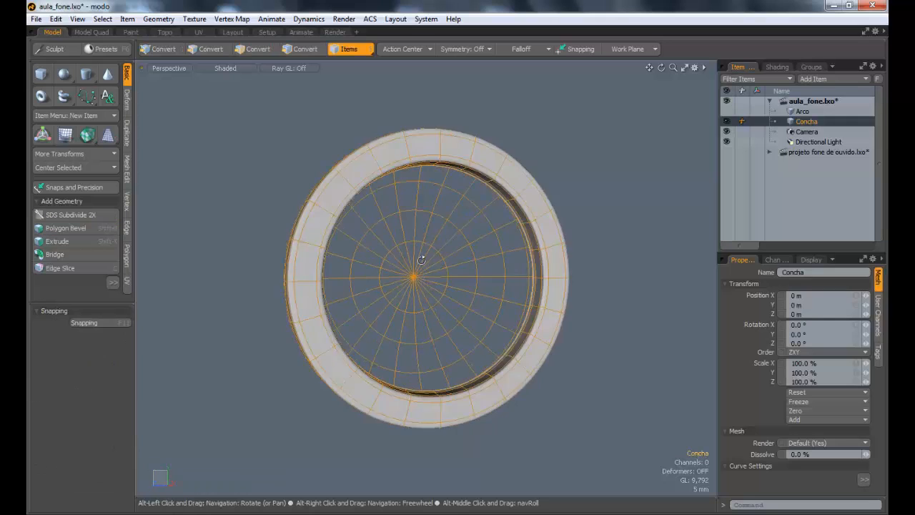
alt+drag(422, 255, 476, 350)
Step: Examine the grooves along the ear cup's rim in the projeto fone de ouvido.lxo scene and return to the Concha item
click(810, 151)
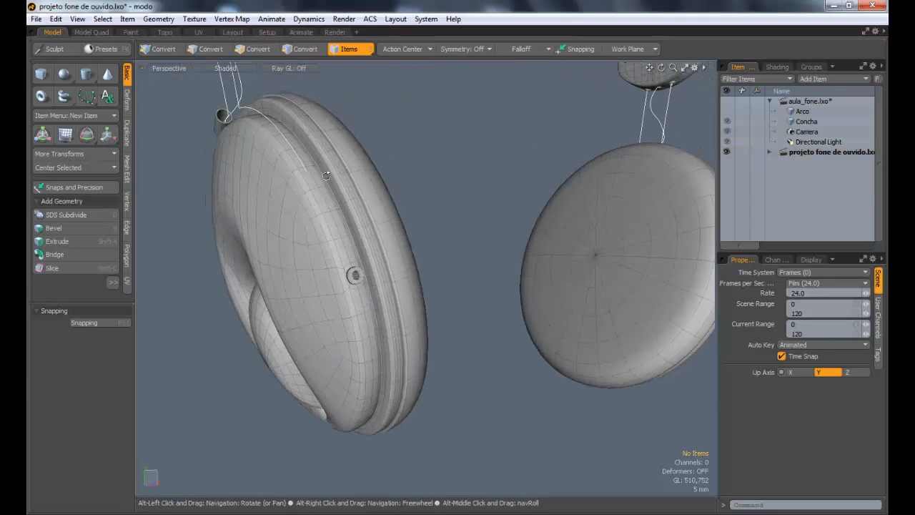
ctrl+alt+drag(329, 174, 349, 244)
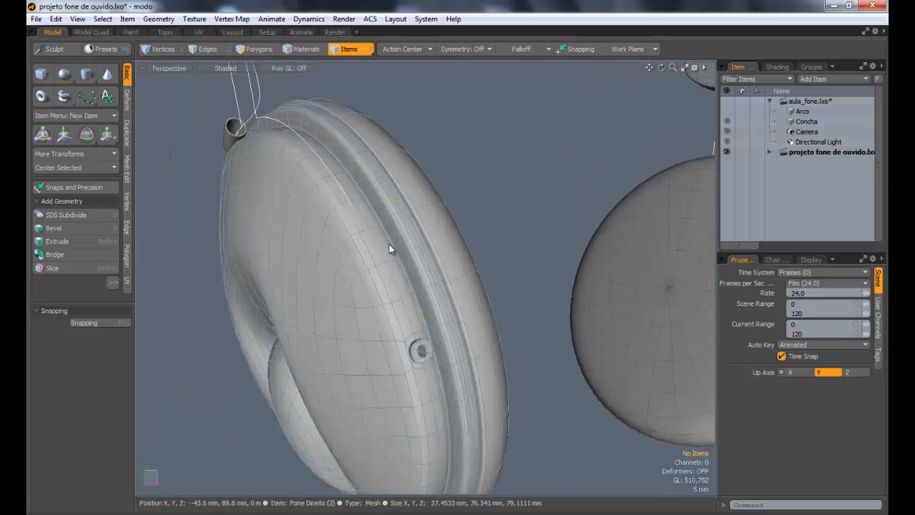
alt+drag(418, 232, 493, 247)
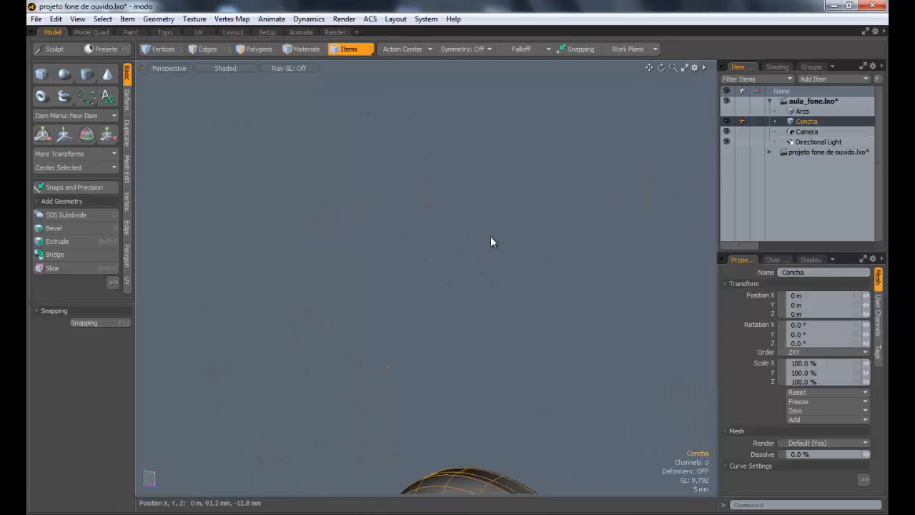
key(shift+a)
alt+drag(258, 306, 400, 192)
Step: Try to widen Concha's rim ring into a flange using a negative bevel inset followed by further polygon bevels
key(3)
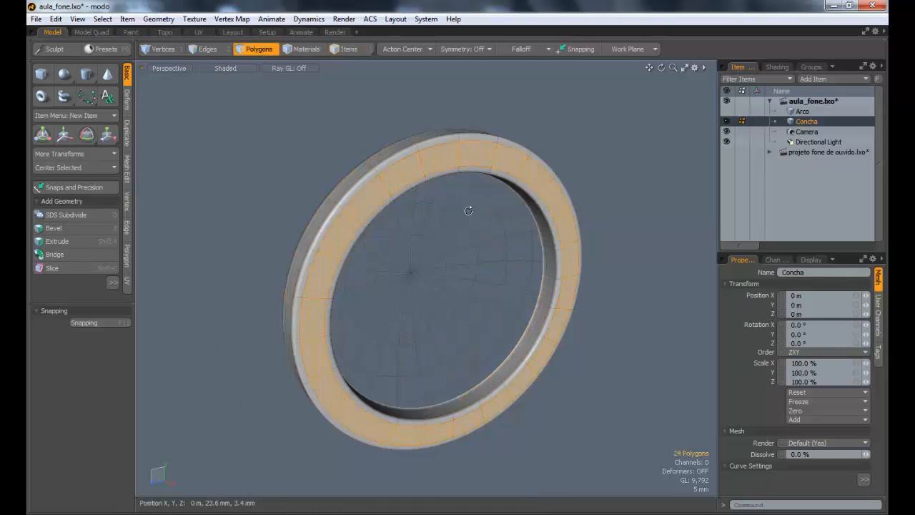
alt+drag(469, 210, 597, 336)
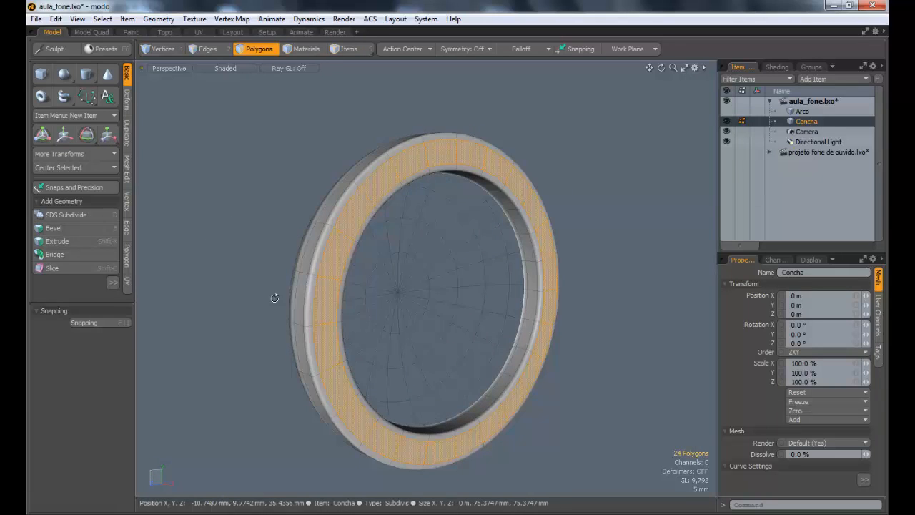
alt+drag(275, 298, 522, 317)
key(b)
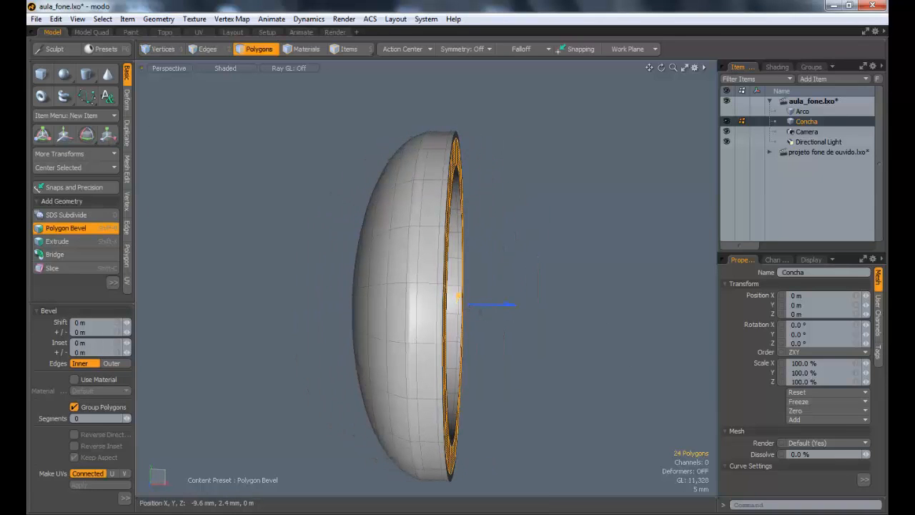
drag(458, 295, 514, 312)
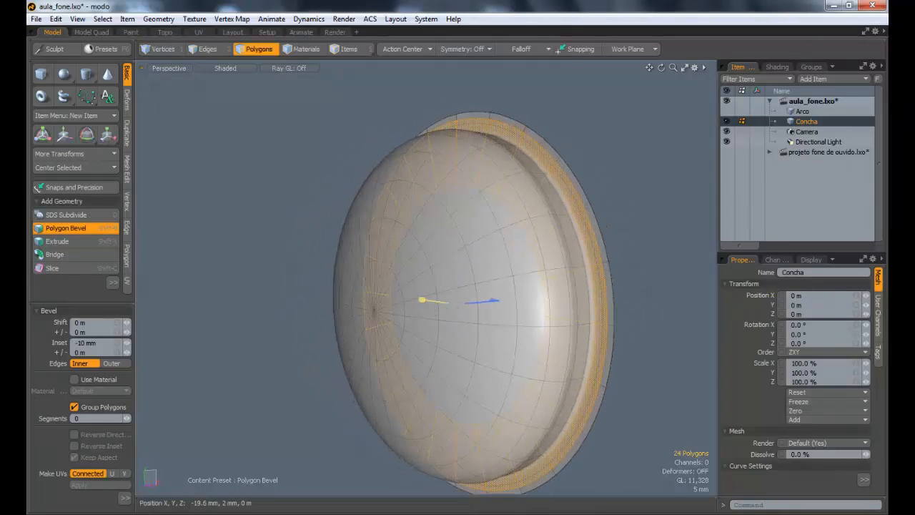
drag(422, 301, 432, 301)
alt+drag(560, 290, 544, 306)
shift+click(527, 279)
alt+drag(607, 280, 474, 277)
shift+click(475, 277)
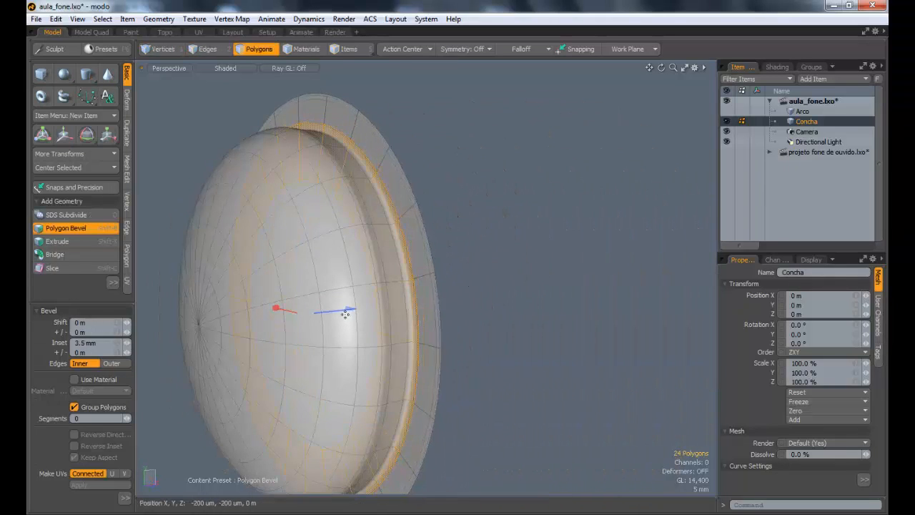
Step: Undo the flange bevels back to the plain rim ring
key(ctrl+z)
drag(350, 309, 286, 289)
key(ctrl+z)
key(ctrl+z)
key(ctrl+z)
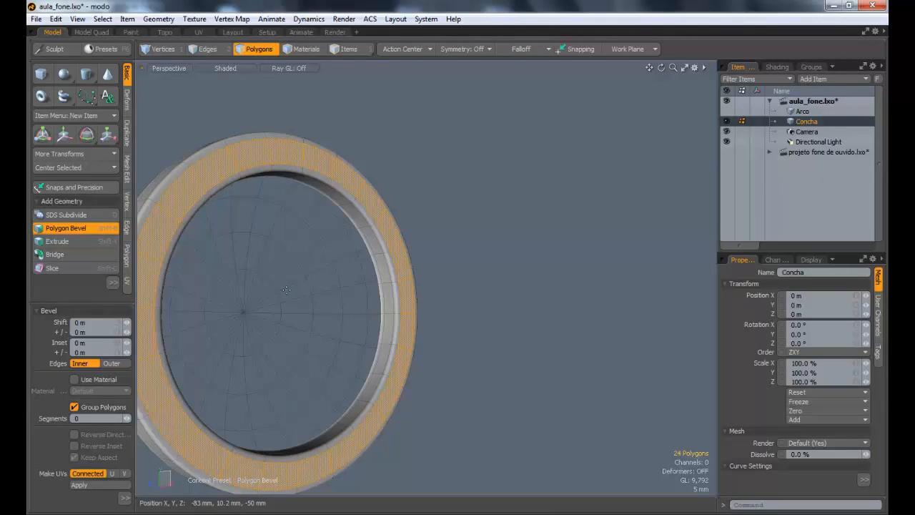
Step: Try again to bevel the rim ring outward into a flange, adding a small bevel with 50 um shift and inset
alt+drag(378, 261, 286, 293)
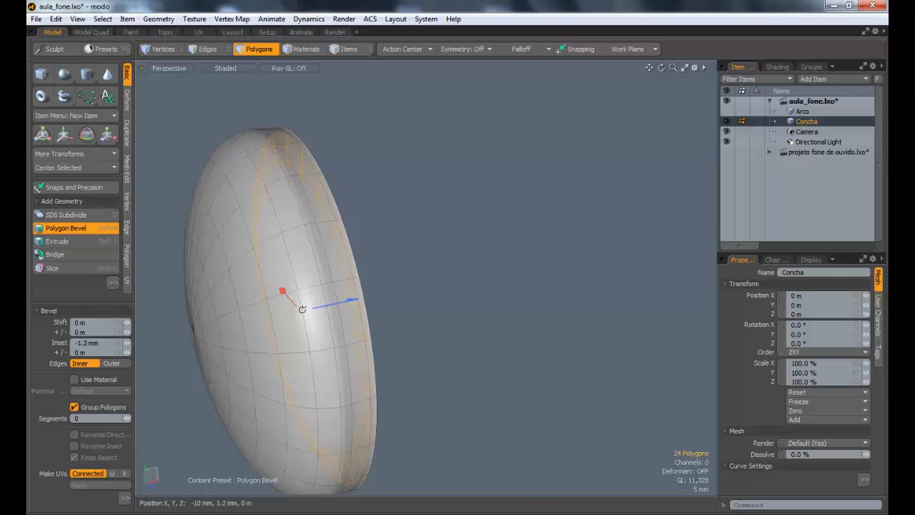
alt+drag(302, 309, 350, 290)
alt+drag(354, 289, 309, 280)
shift+click(532, 271)
alt+drag(540, 297, 500, 295)
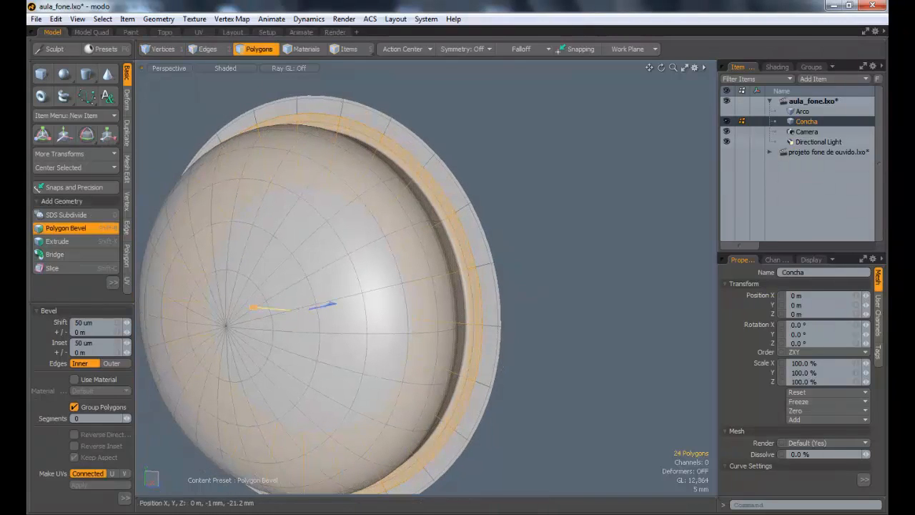
drag(253, 308, 241, 306)
Step: Undo the second set of flange bevels on the rim ring
key(ctrl+z)
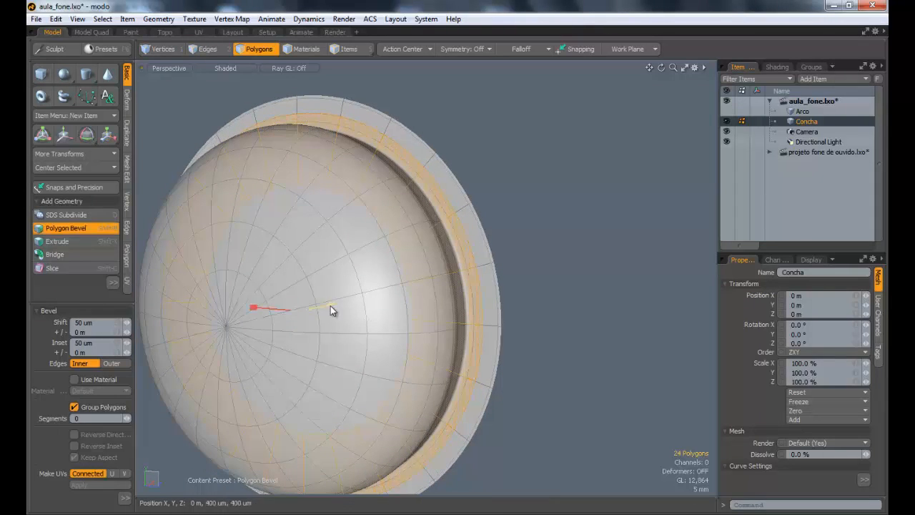
drag(329, 304, 421, 305)
key(ctrl+z)
key(ctrl+z)
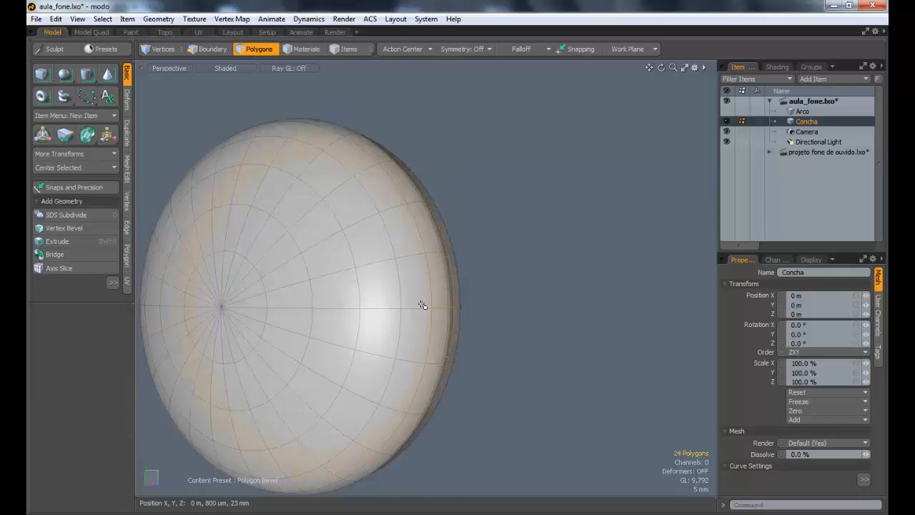
Step: Reselect the rim's polygon loop and bevel it outward with a negative inset into a flange about 81.5 mm in diameter
alt+drag(334, 327, 265, 220)
drag(236, 162, 267, 145)
key(l)
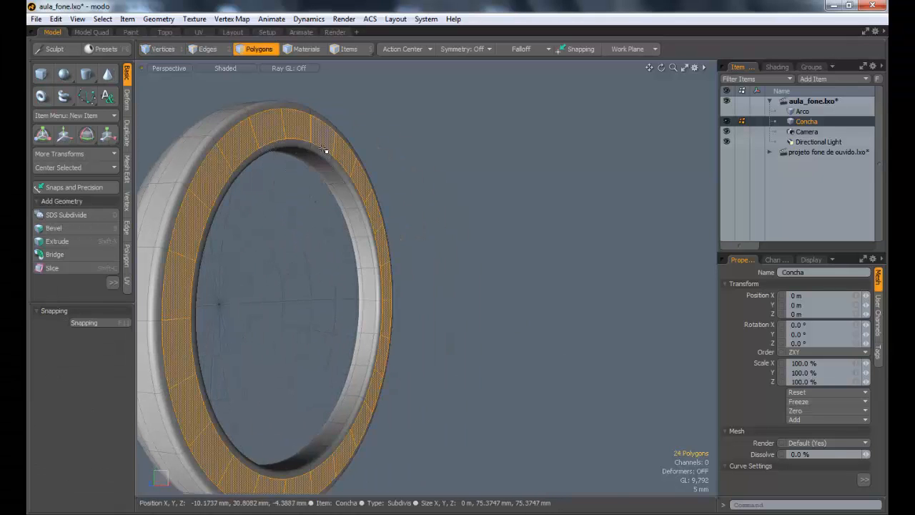
key(b)
alt+drag(274, 204, 374, 254)
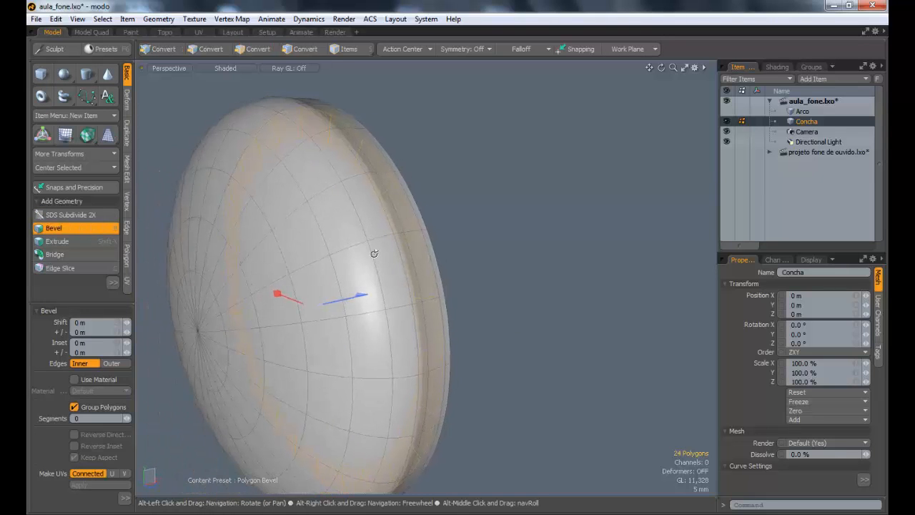
drag(281, 294, 245, 299)
shift+click(510, 327)
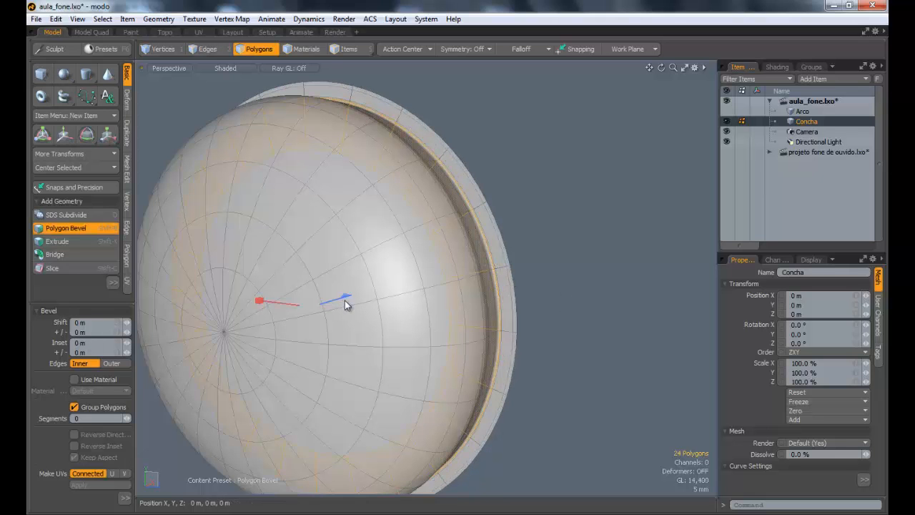
Step: Thicken the flange by shifting its polygon ring outward with further bevels, making Concha about 28.7 mm deep, and clear the selection
drag(351, 294, 395, 283)
alt+drag(480, 283, 697, 205)
shift+click(410, 227)
shift+click(365, 302)
key(w)
key(shift+b)
key(q)
click(421, 319)
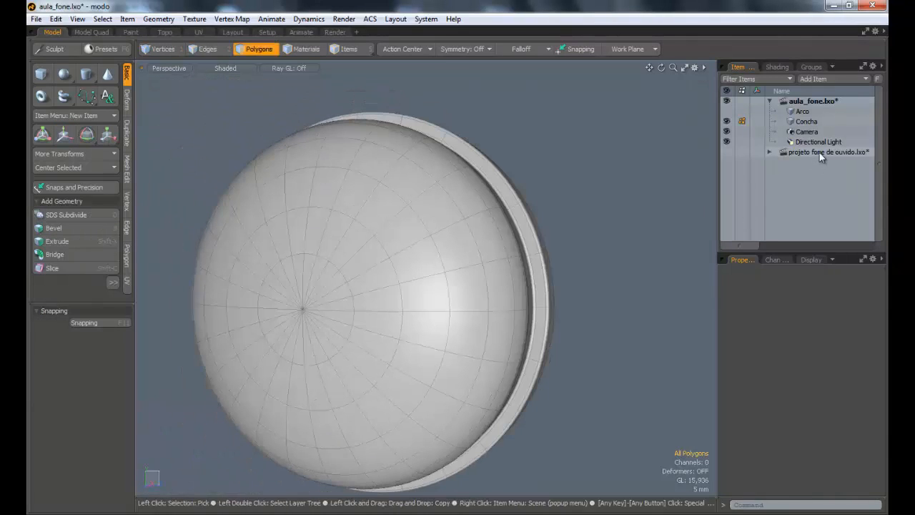
Step: Compare the stepped rim with the reference ear cups in projeto fone de ouvido.lxo and return to Concha's open side
click(770, 153)
alt+drag(424, 186, 429, 349)
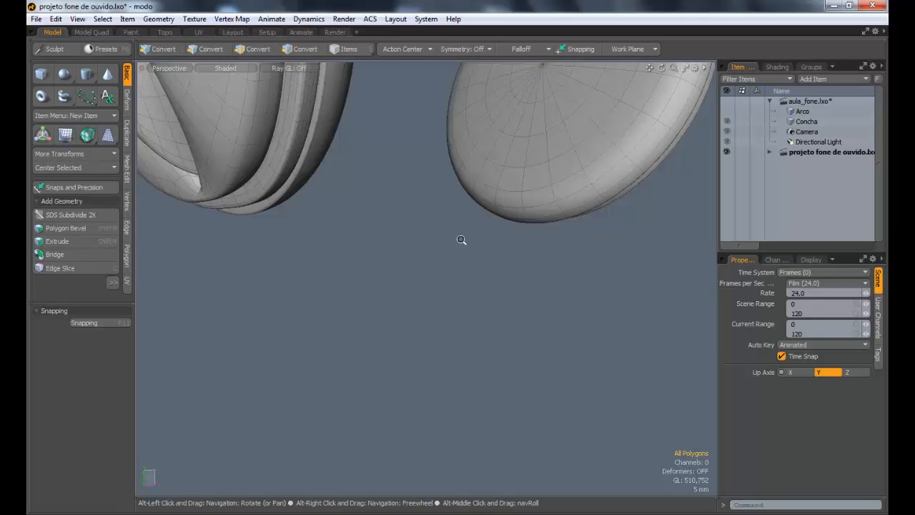
ctrl+alt+drag(462, 240, 286, 251)
alt+drag(223, 192, 320, 196)
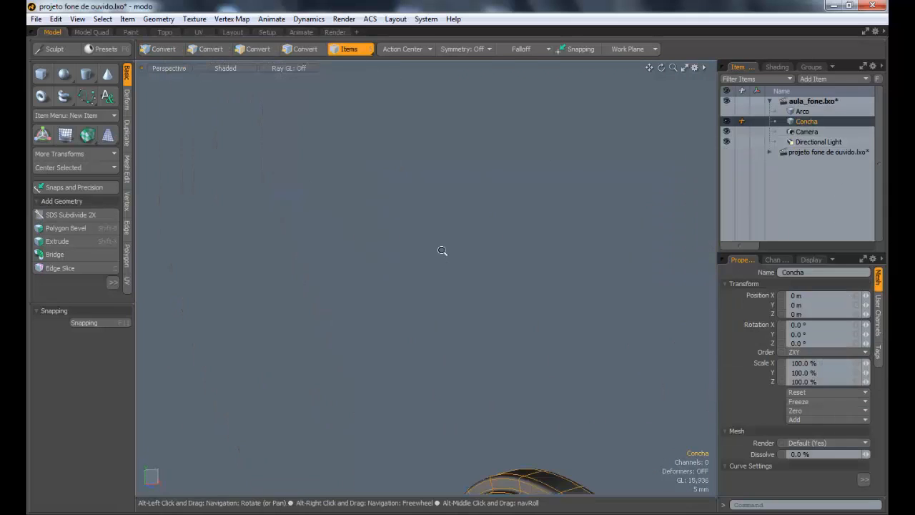
alt+drag(447, 260, 445, 232)
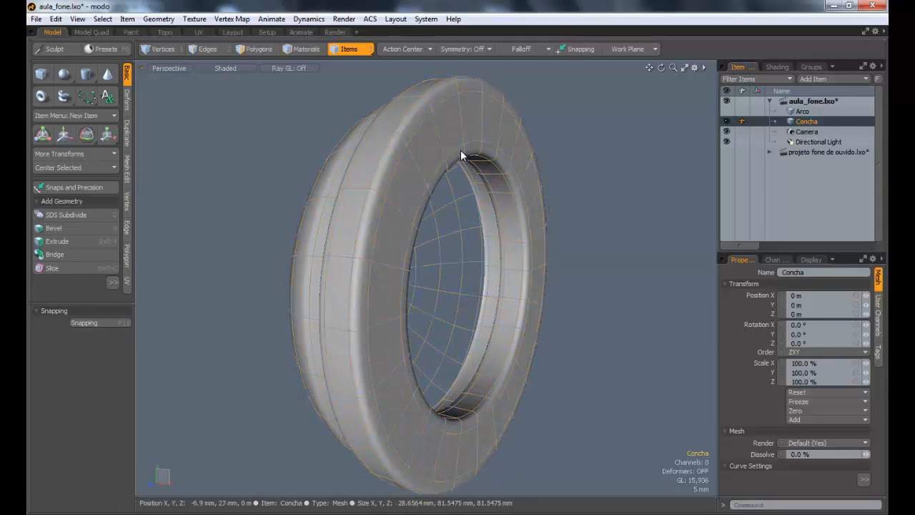
Step: Select the full polygon loop on the flat face around Concha's opening
click(224, 51)
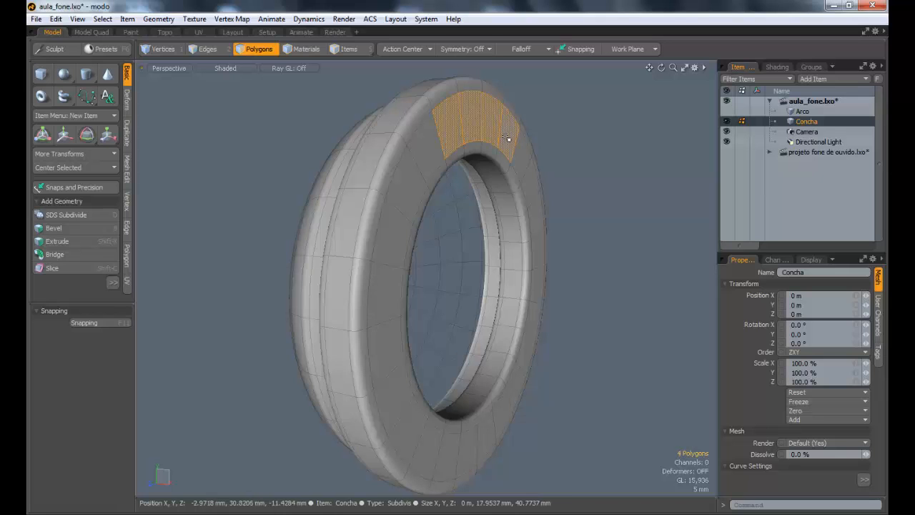
key(l)
alt+drag(507, 239, 523, 245)
key(y)
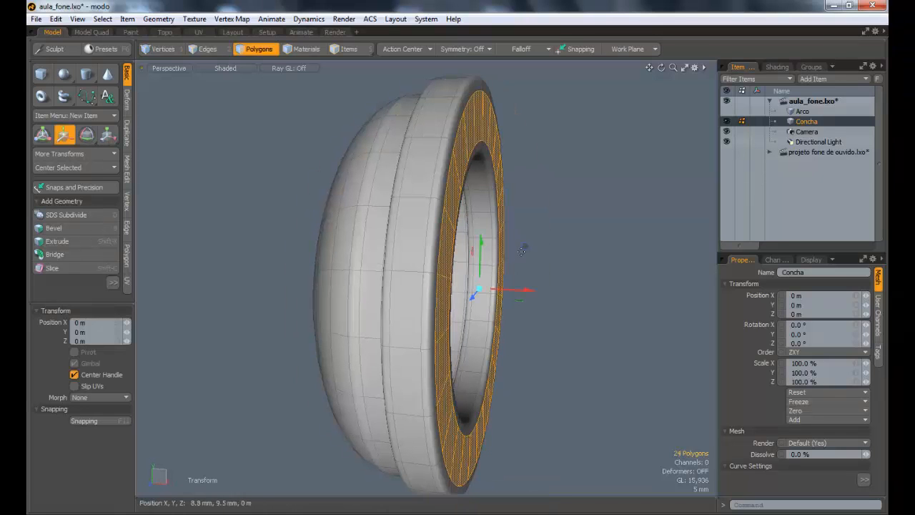
drag(528, 289, 464, 259)
key(ctrl+z)
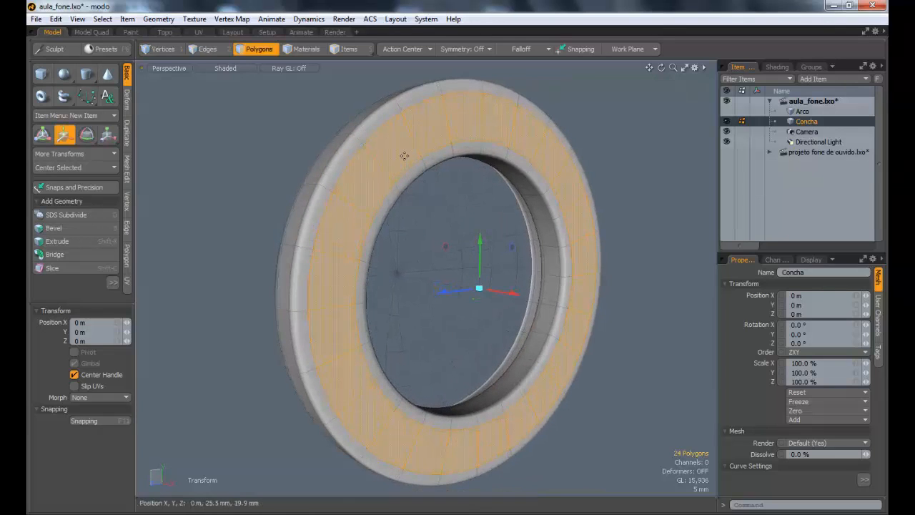
Step: Add the adjoining rounded outer and inner polygon loops to the selected flat face around Concha's opening
key(space)
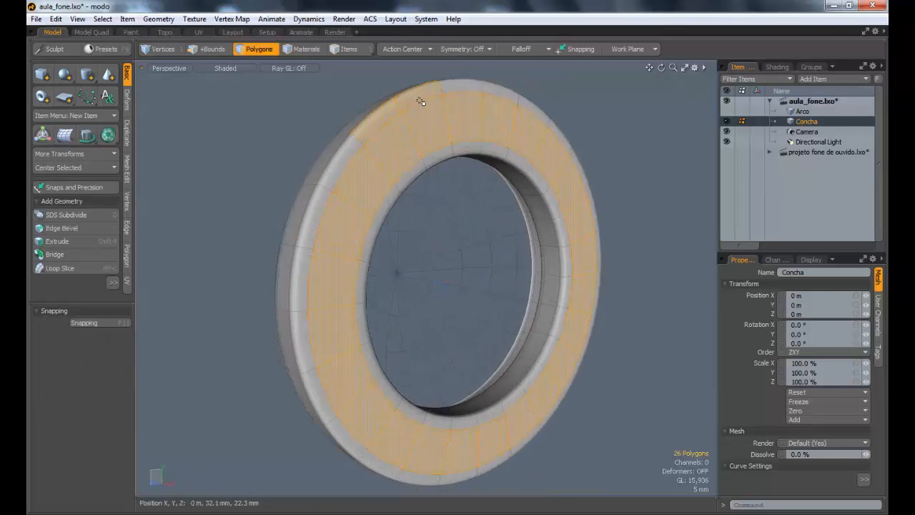
key(l)
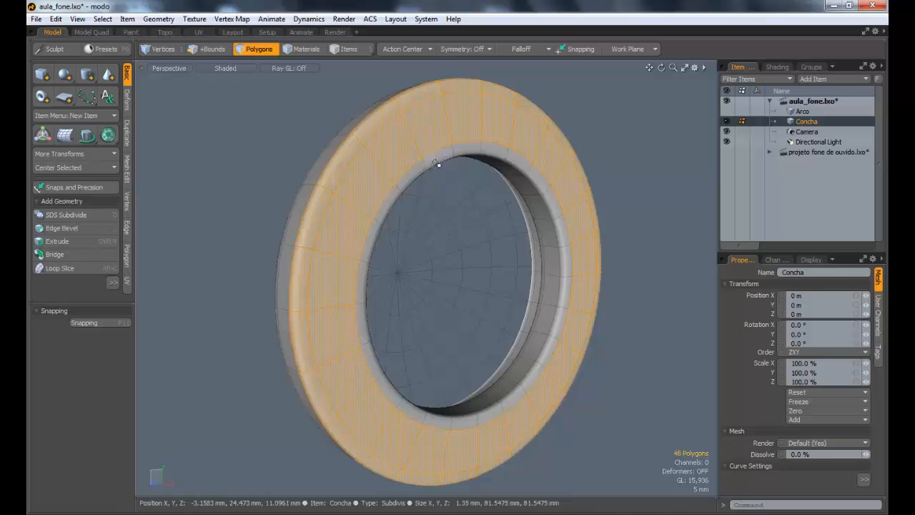
key(l)
Step: Move the selected rim polygons along X toward the dome, making Concha about 25.9 mm deep, and clear the selection
alt+drag(473, 204, 513, 219)
key(w)
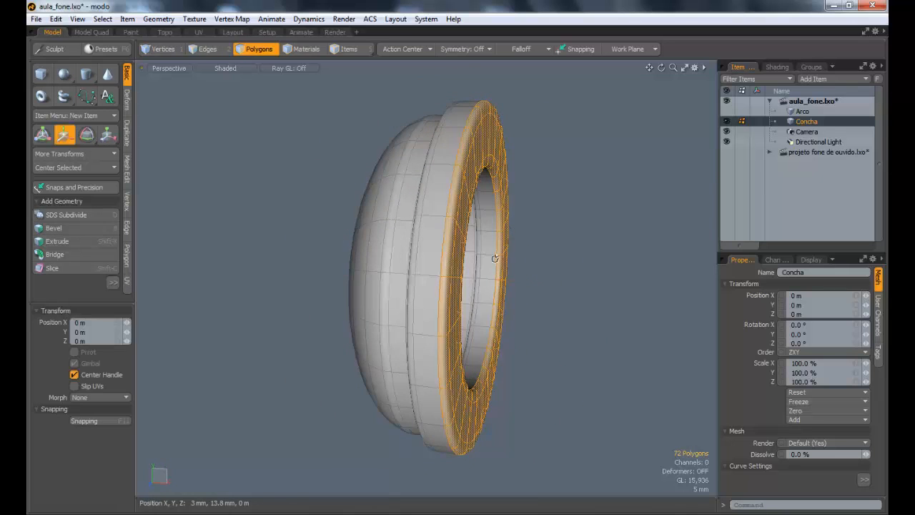
drag(522, 281, 586, 235)
key(q)
click(539, 284)
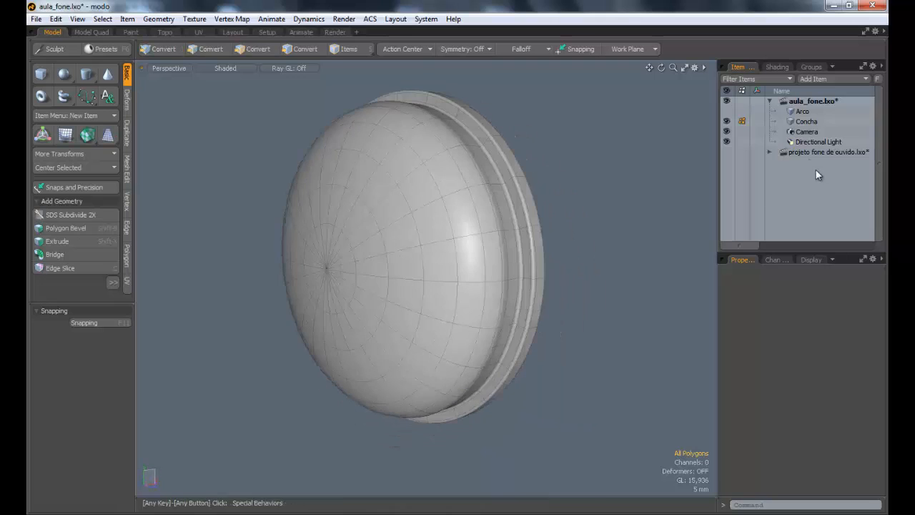
Step: Compare the dome and rim of Concha with the reference ear cups in projeto fone de ouvido.lxo
click(810, 153)
alt+drag(501, 245, 358, 218)
alt+drag(406, 183, 379, 214)
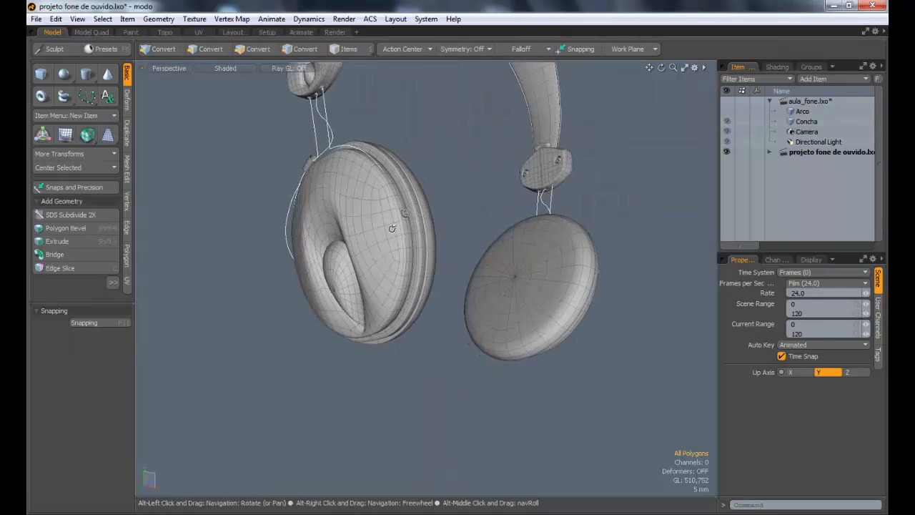
click(805, 124)
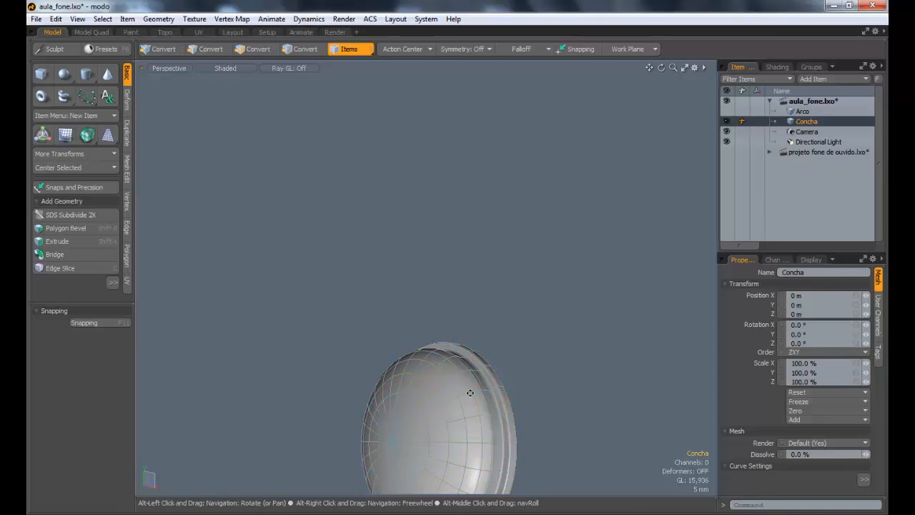
key(a)
key(Escape)
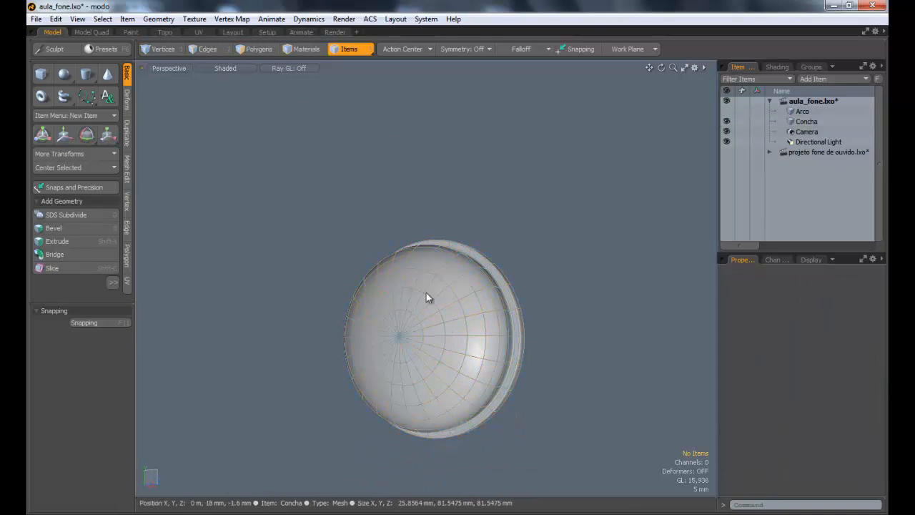
alt+drag(426, 297, 551, 336)
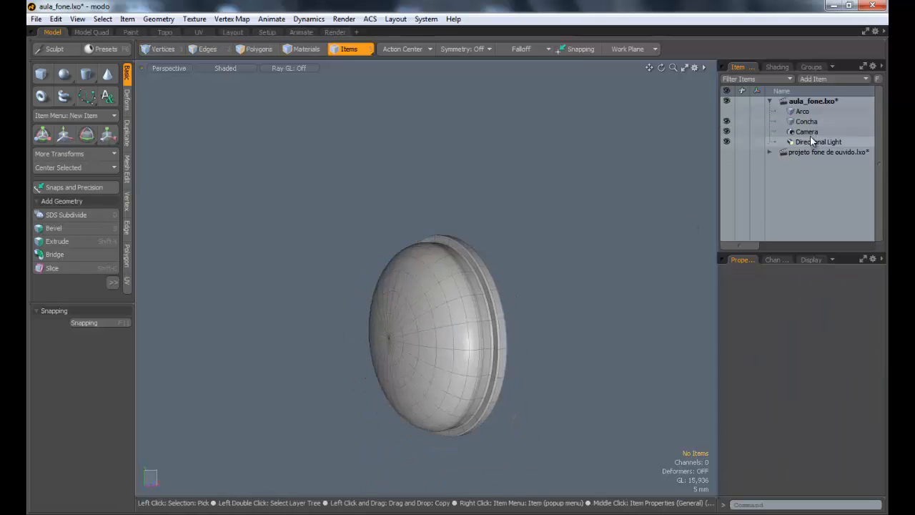
Step: Examine the teardrop recess and mesh flow on the reference ear cup's outer face, and return to Concha
click(828, 152)
alt+drag(389, 195, 389, 233)
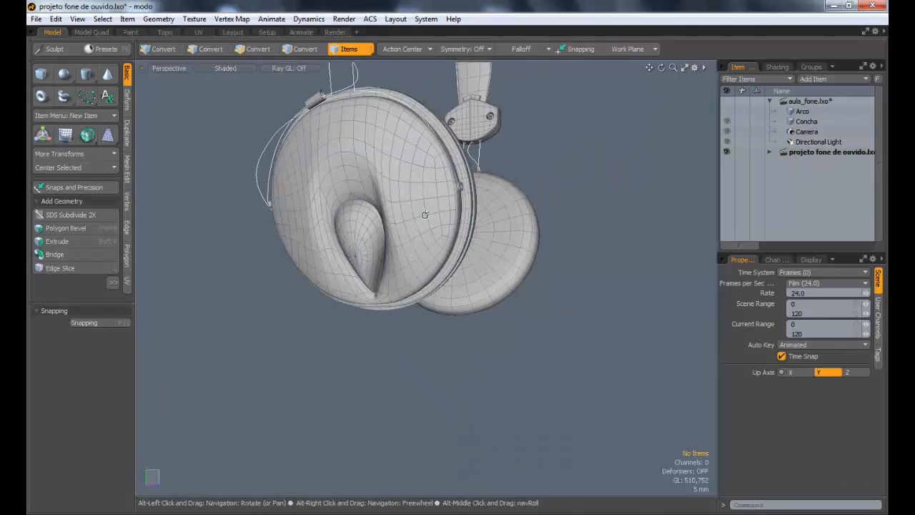
alt+drag(332, 230, 359, 185)
alt+drag(408, 247, 335, 291)
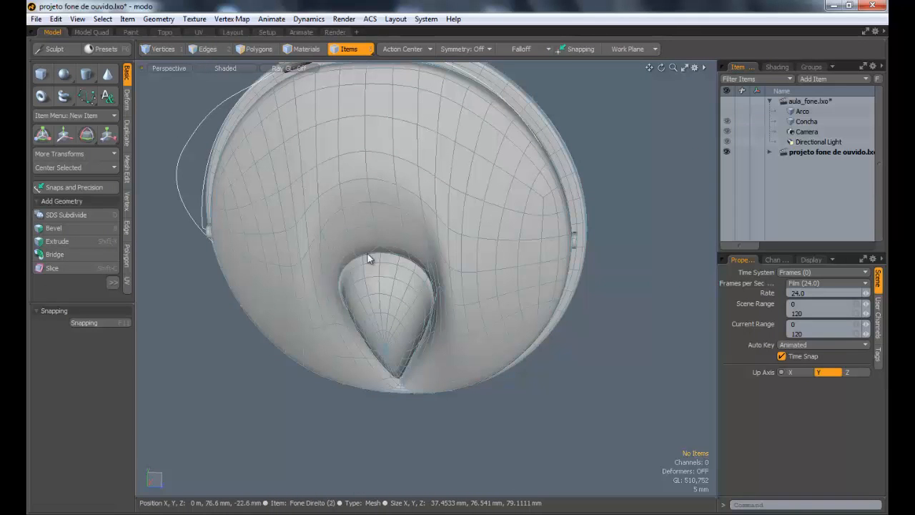
alt+drag(319, 279, 361, 275)
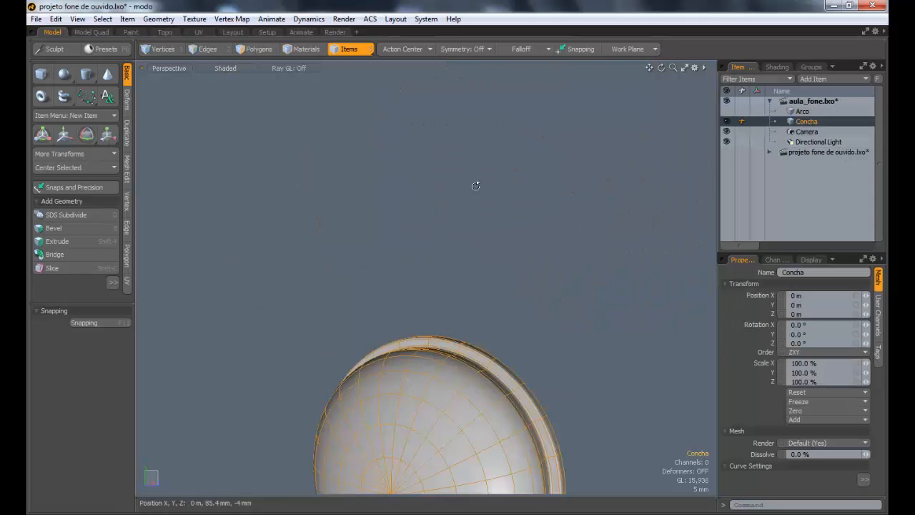
Step: Select the polygons at the center of Concha's dome, grow the selection to five concentric rings, and delete them
alt+drag(431, 271, 426, 198)
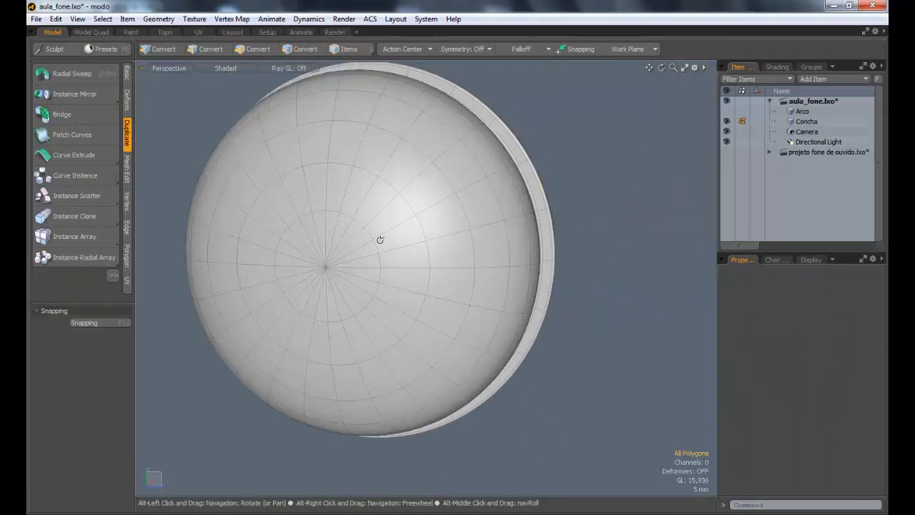
mouse_move(380, 239)
alt+mouse_down()
mouse_move(259, 231)
mouse_move(488, 271)
mouse_move(460, 317)
mouse_move(408, 300)
mouse_move(308, 296)
alt+mouse_up()
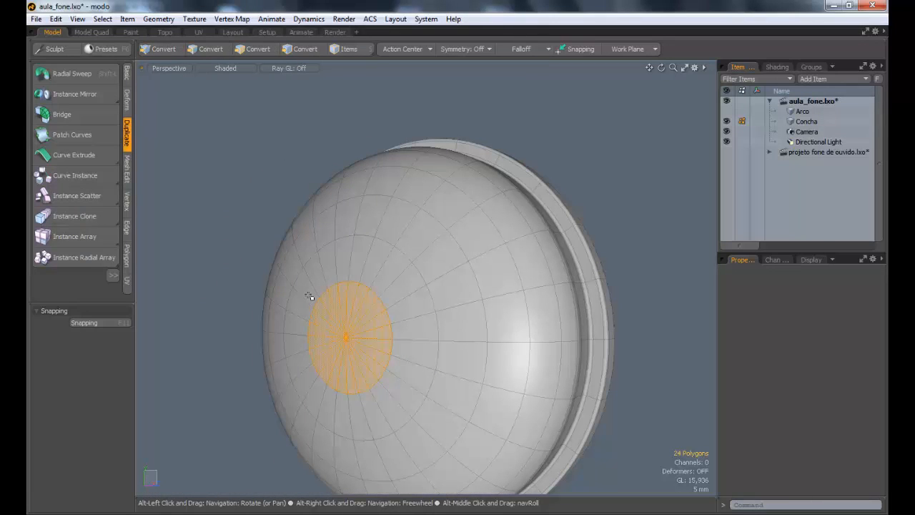
key(shift+Up)
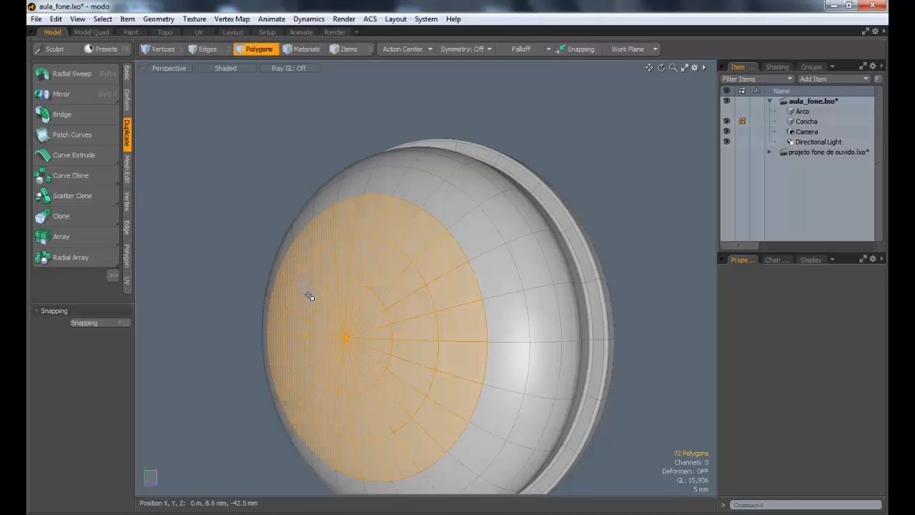
key(shift+Up)
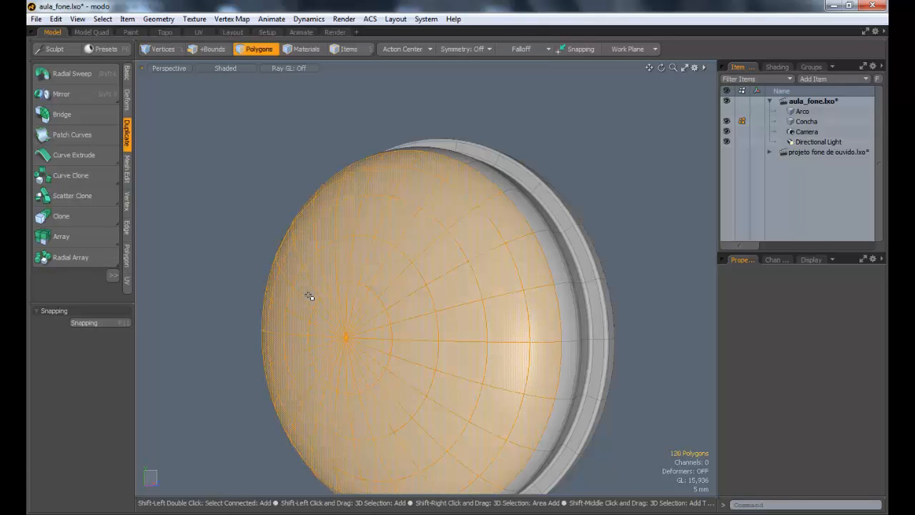
alt+drag(342, 276, 315, 246)
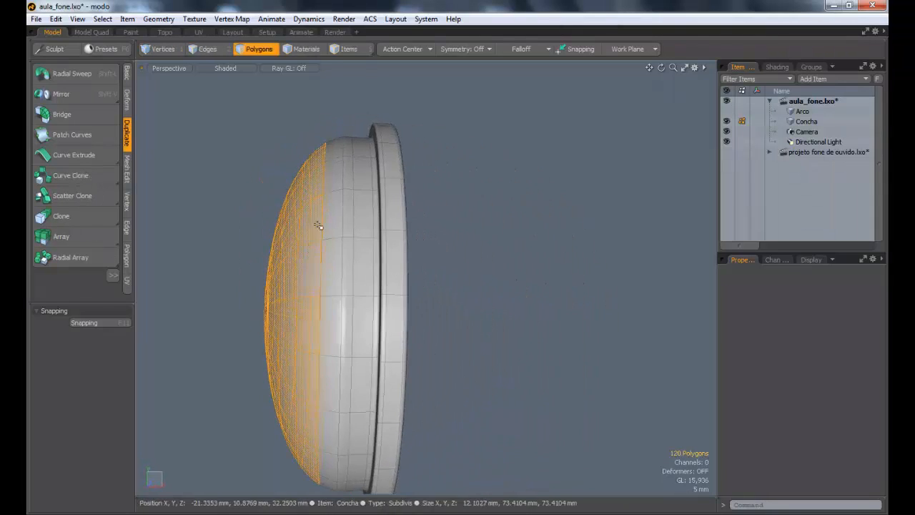
alt+drag(391, 220, 325, 152)
key(Delete)
Step: Select the full boundary edge loop around the hole left in Concha's dome
key(2)
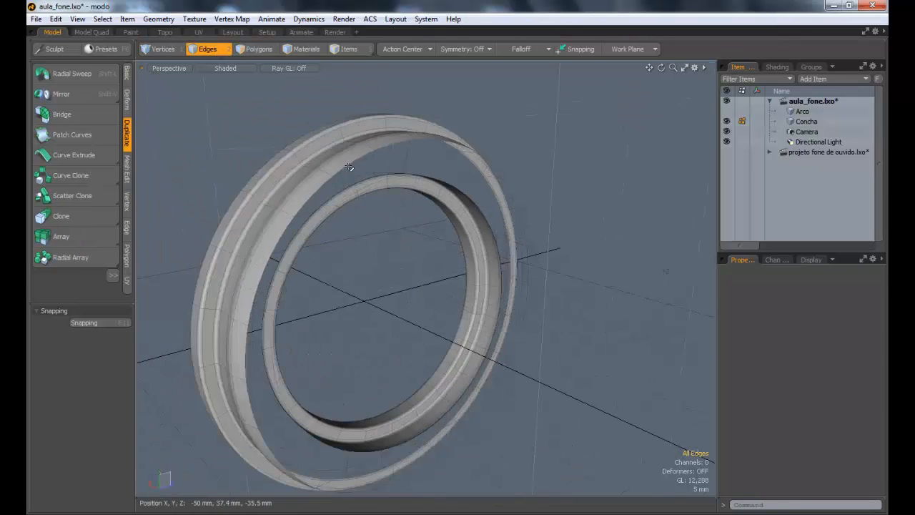
alt+drag(513, 228, 343, 198)
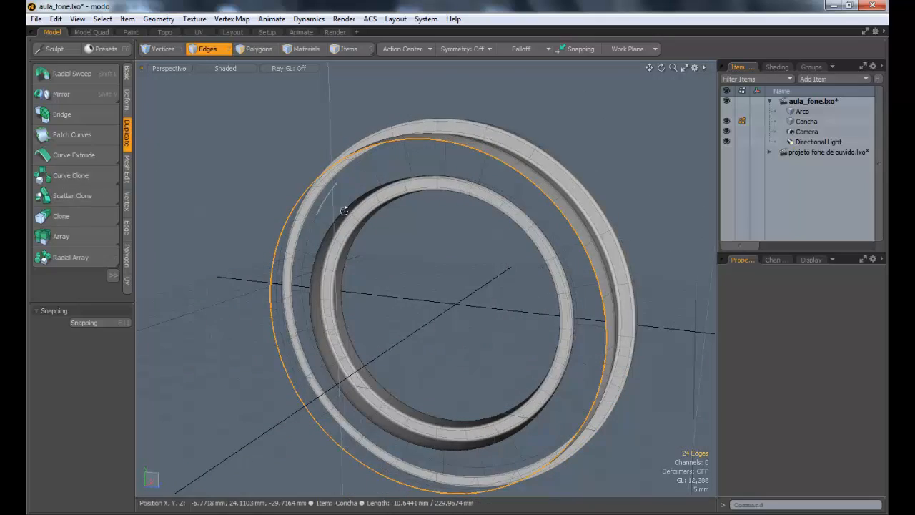
alt+drag(474, 219, 355, 157)
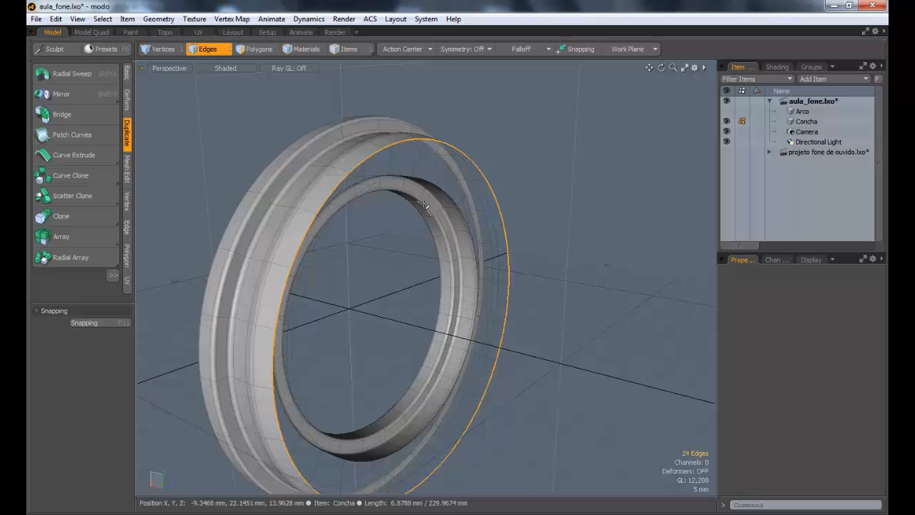
Step: Try to close the dome's open edge loop with a single polygon, and undo it
key(p)
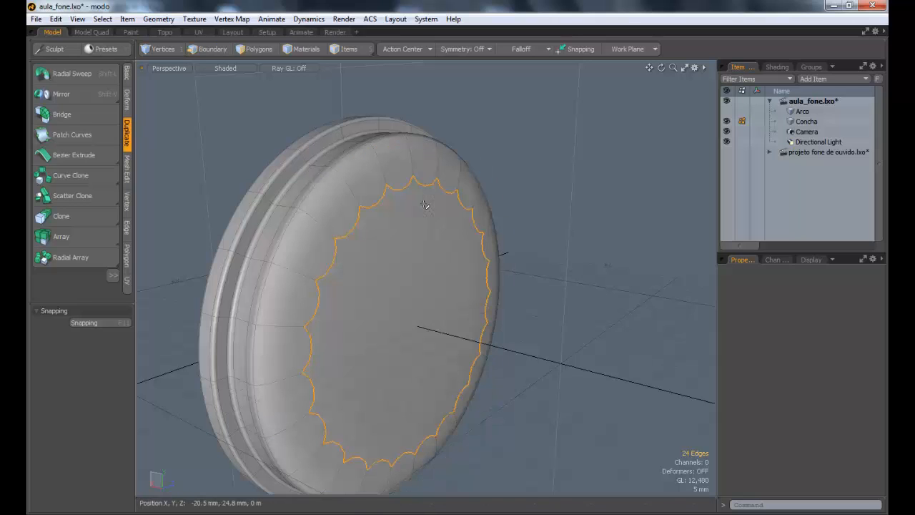
alt+drag(425, 205, 468, 216)
key(ctrl+z)
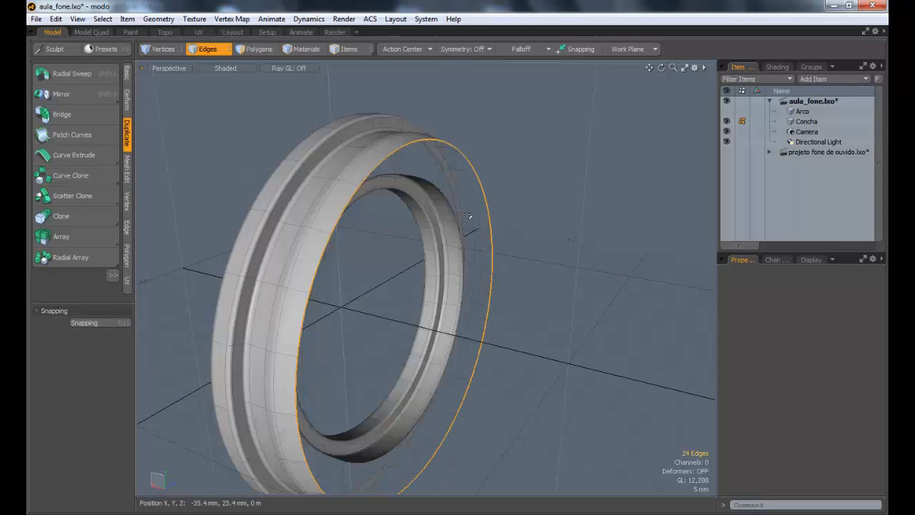
Step: In the Left view, deselect the four edges on each side of the boundary loop, keeping its upper and lower arcs selected
alt+shift+drag(392, 234, 244, 110)
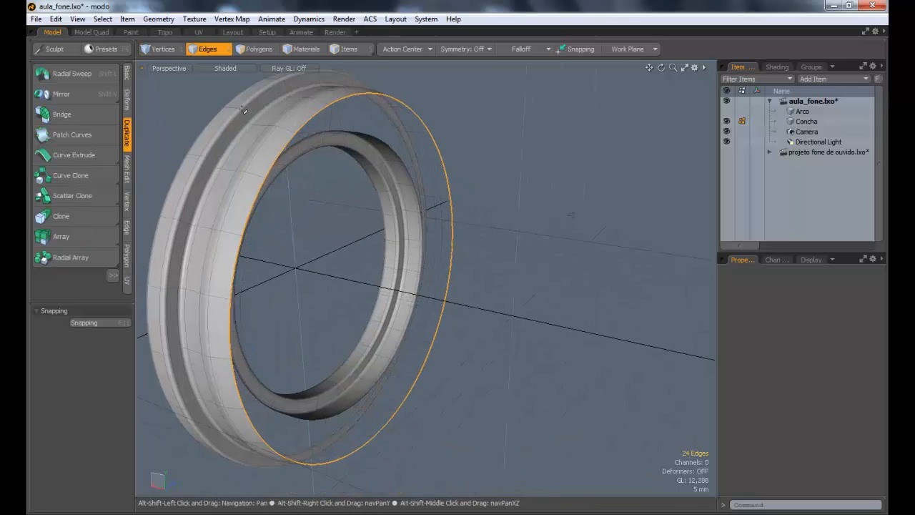
click(173, 51)
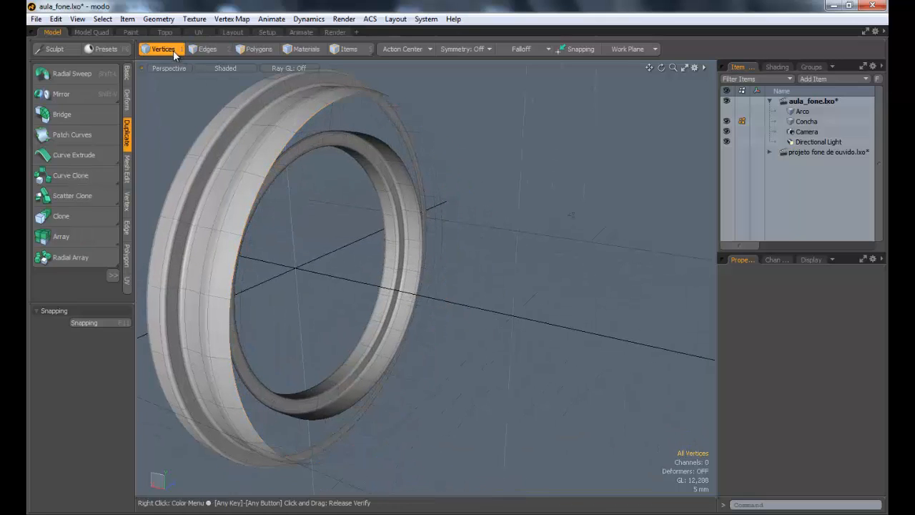
click(218, 50)
click(173, 69)
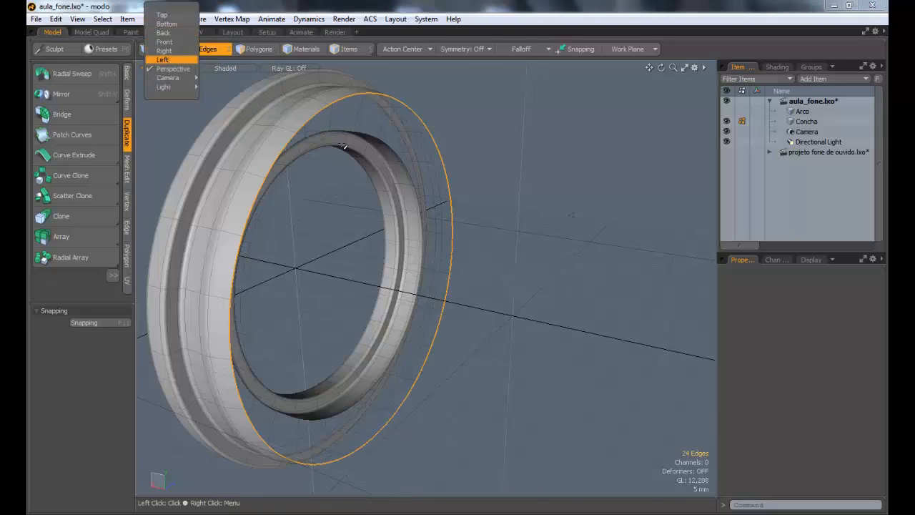
click(164, 59)
scroll(443, 203, down, 6)
ctrl+alt+drag(394, 234, 349, 259)
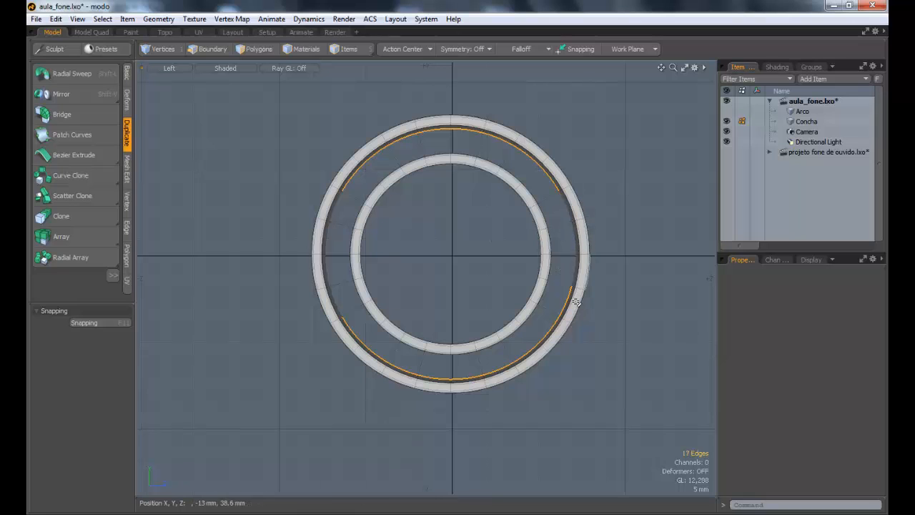
Step: Return to the Perspective view and bridge the upper and lower edge arcs with a curved surface across the dome opening
click(169, 71)
click(168, 77)
alt+drag(462, 224, 286, 170)
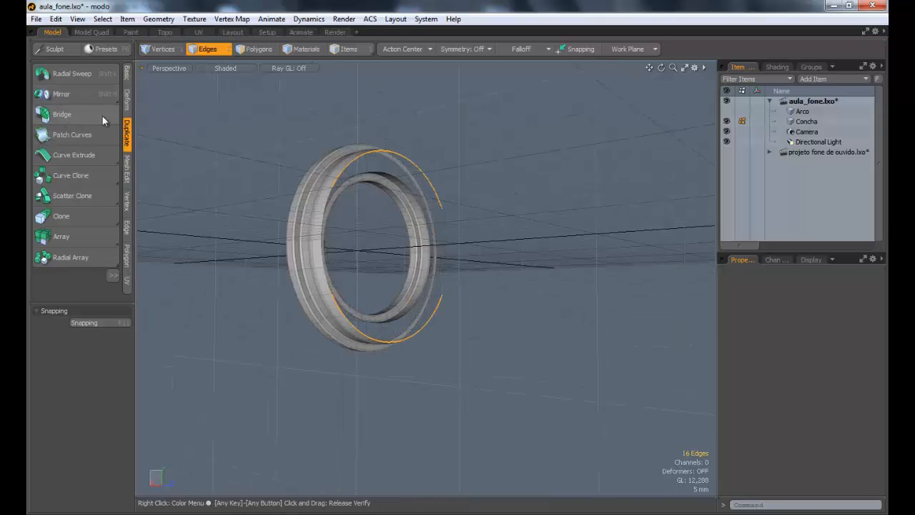
click(61, 118)
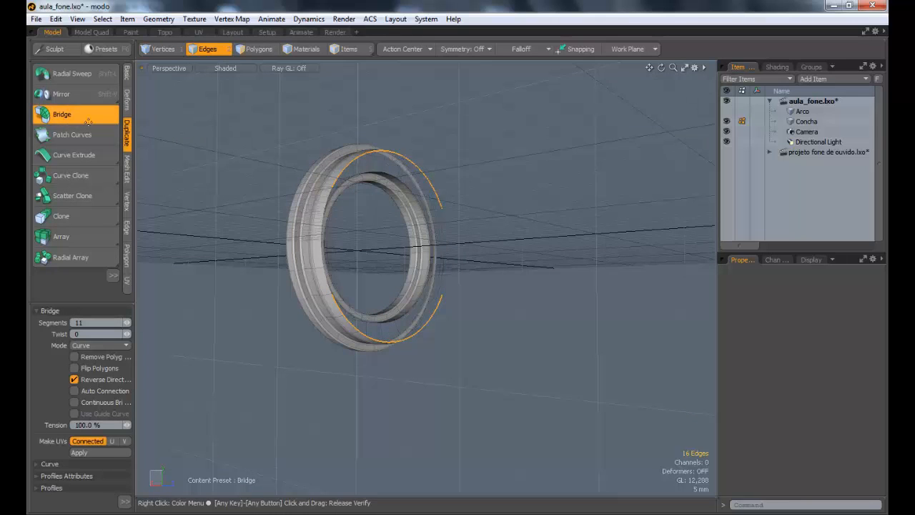
click(390, 219)
alt+drag(389, 219, 413, 255)
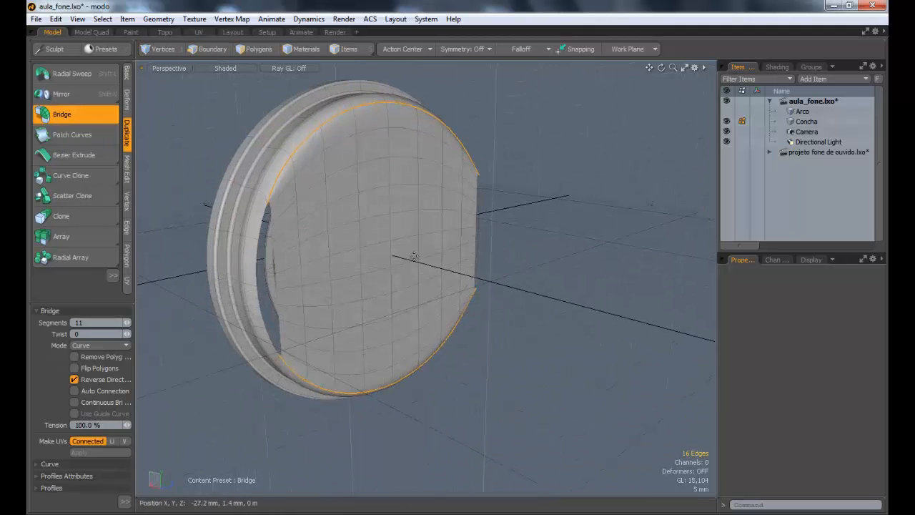
Step: Hide the work plane grid in the viewport
key(ctrl+3)
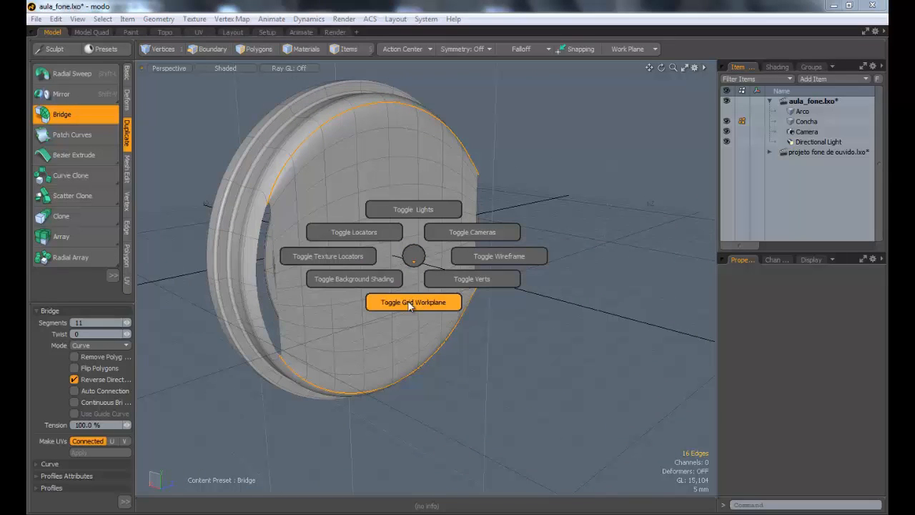
click(410, 303)
alt+drag(447, 250, 344, 252)
ctrl+alt+drag(345, 251, 365, 243)
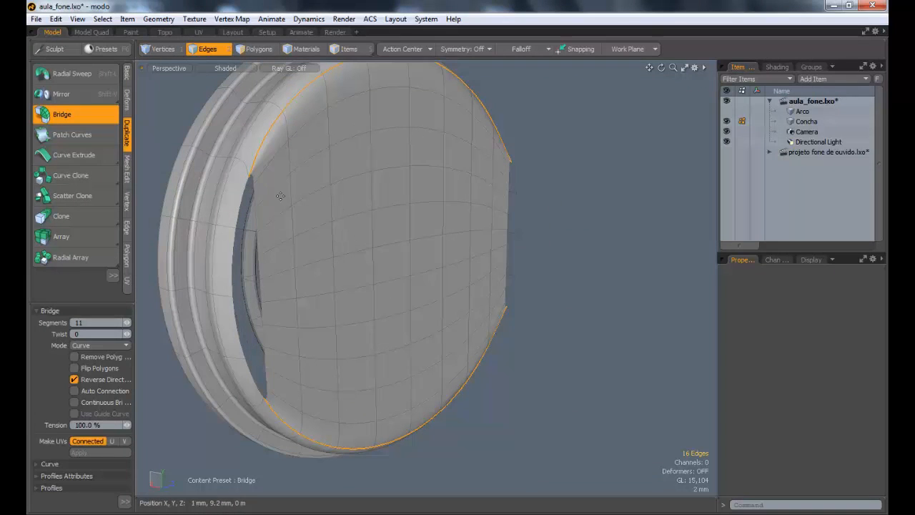
Step: Set the bridge across the dome opening to 6 segments and inspect how it meets the open side gaps
click(126, 322)
click(126, 323)
click(126, 323)
click(126, 322)
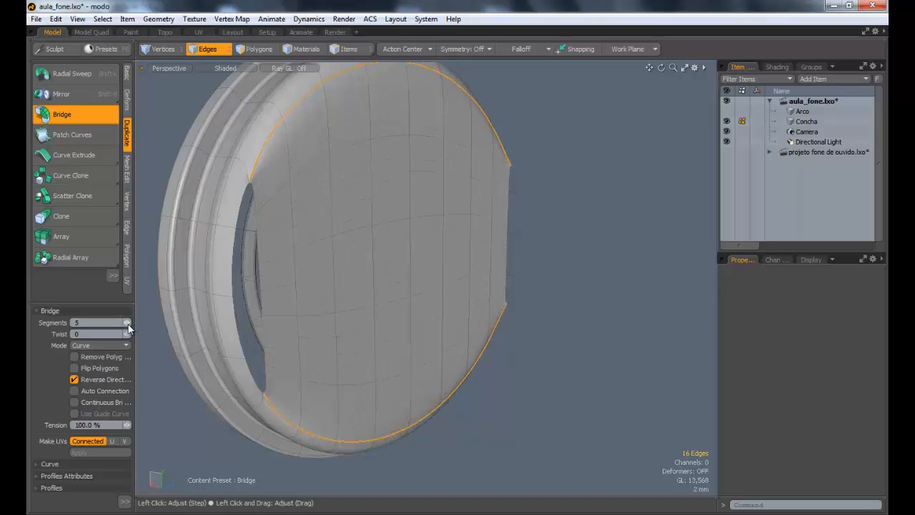
click(126, 323)
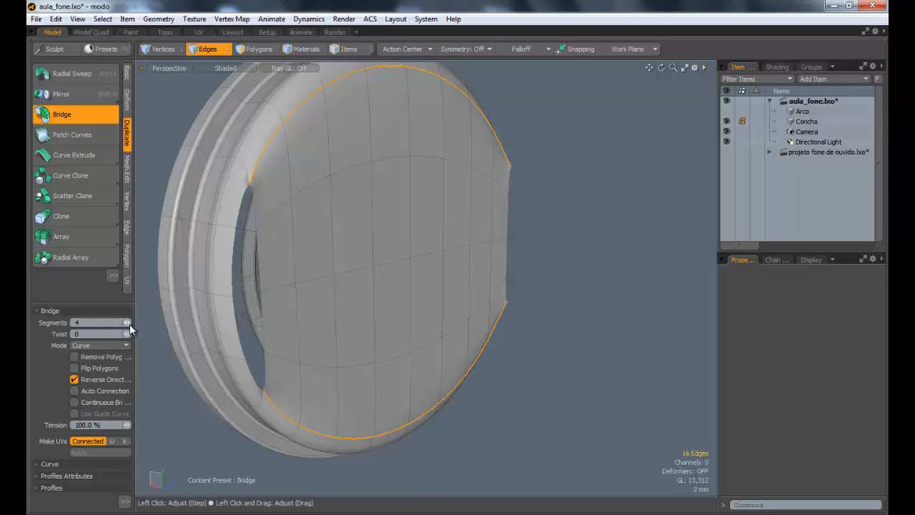
click(128, 323)
click(128, 322)
alt+drag(359, 251, 576, 215)
alt+drag(583, 289, 365, 265)
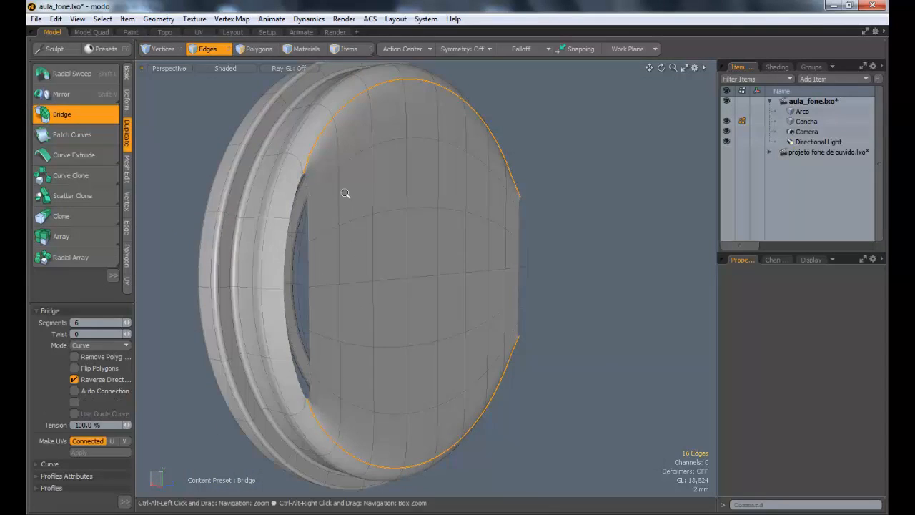
scroll(368, 190, up, 3)
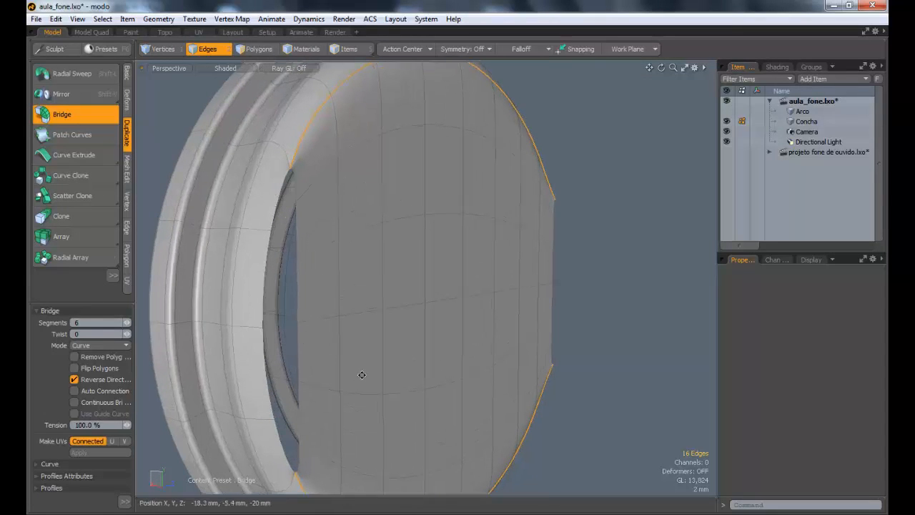
alt+drag(362, 375, 244, 123)
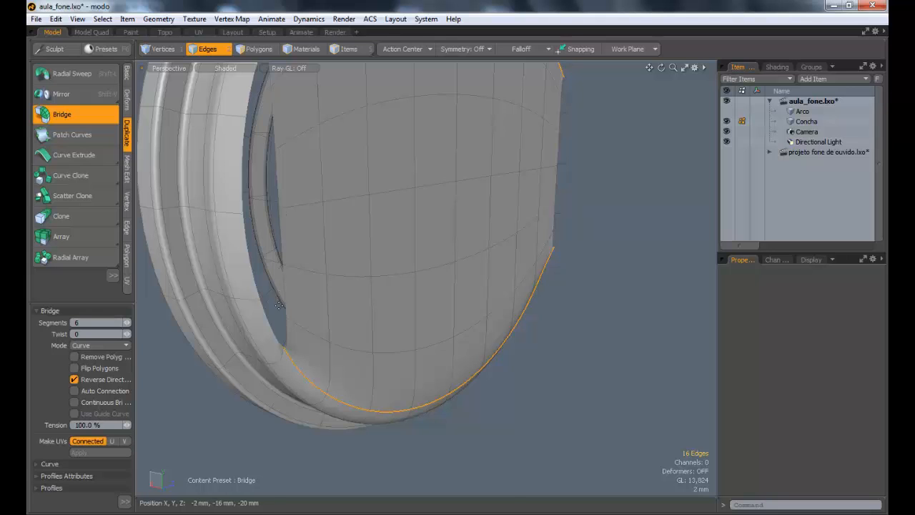
alt+drag(279, 305, 256, 122)
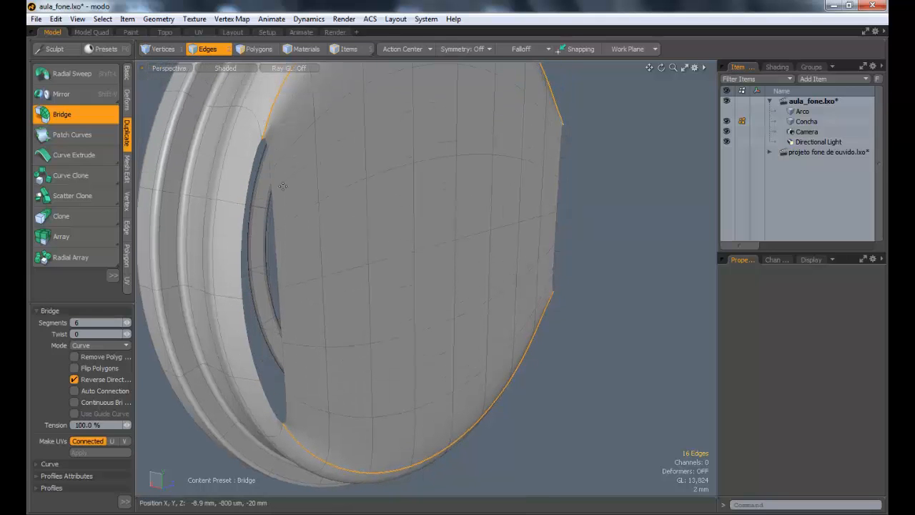
Step: Reduce the bridge across the dome opening to 4 segments and check its shape from both sides
alt+drag(296, 217, 314, 127)
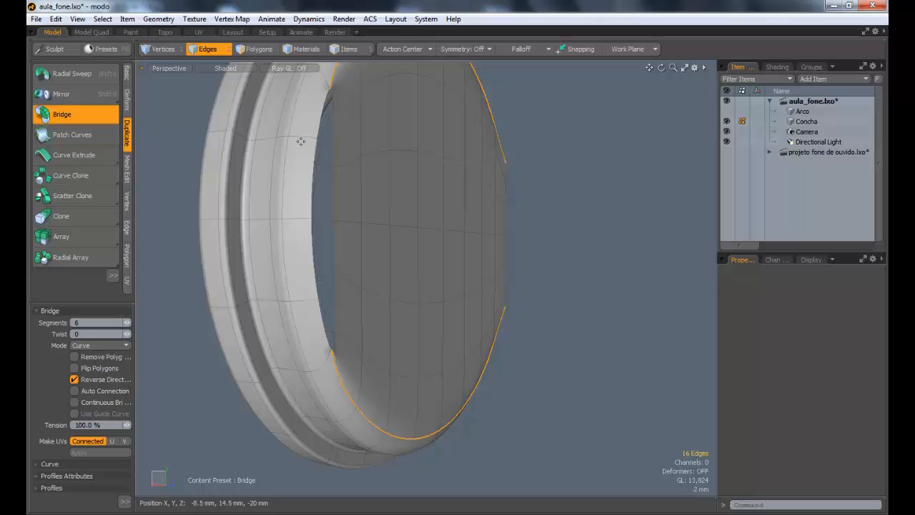
alt+drag(393, 276, 366, 270)
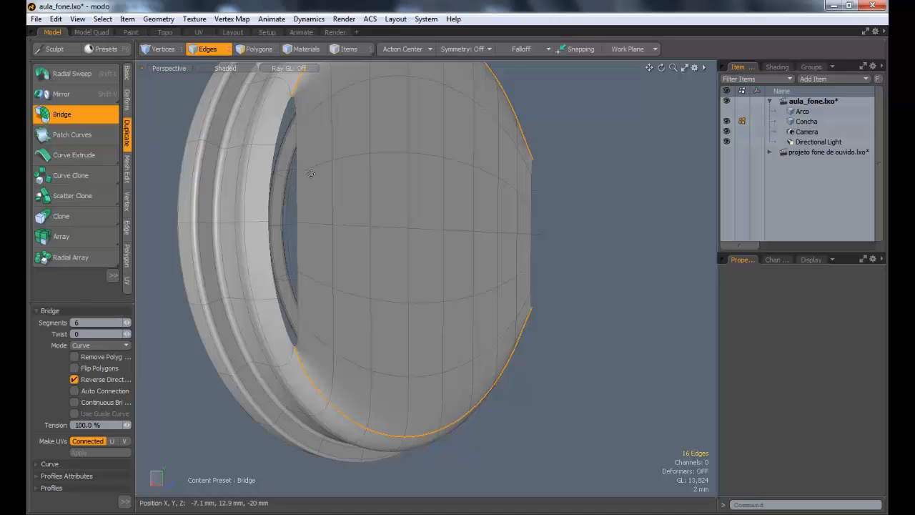
click(125, 325)
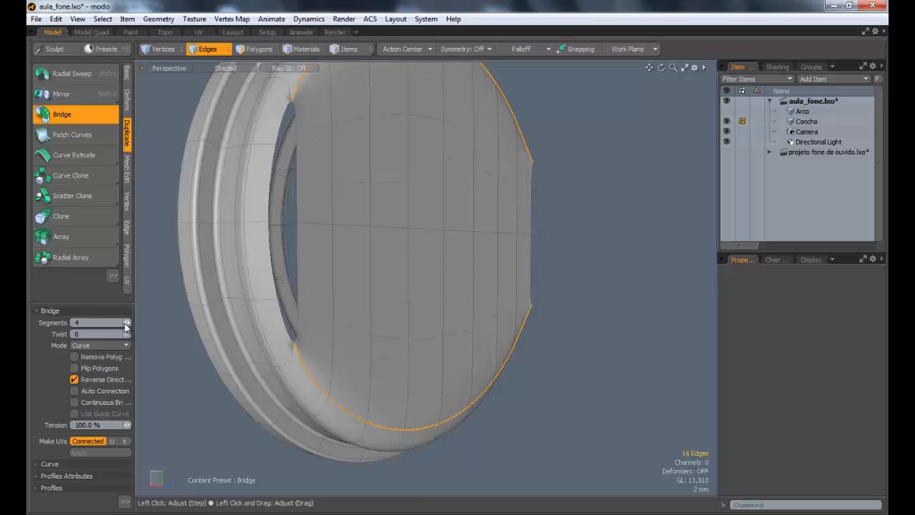
alt+drag(327, 188, 334, 178)
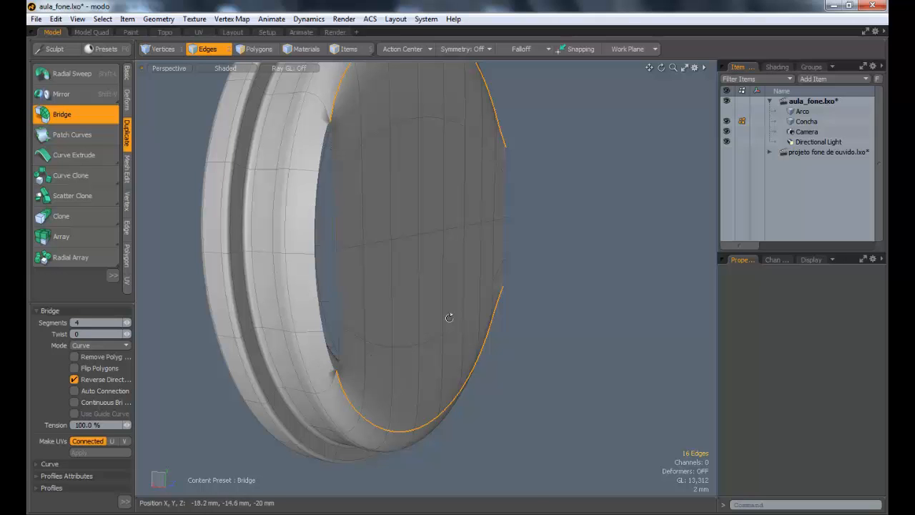
alt+drag(449, 317, 475, 146)
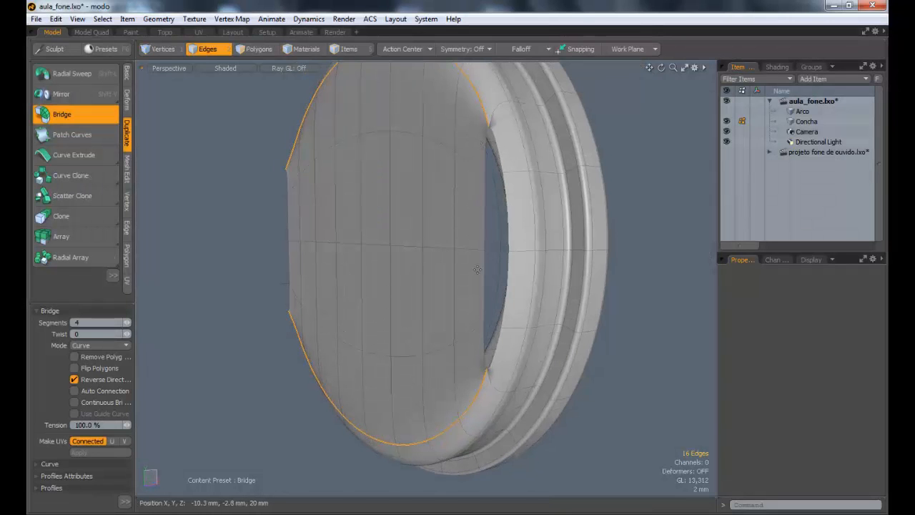
alt+drag(405, 215, 400, 308)
Step: Set the dome bridge's mode to Smooth and its tension to 80%
click(103, 348)
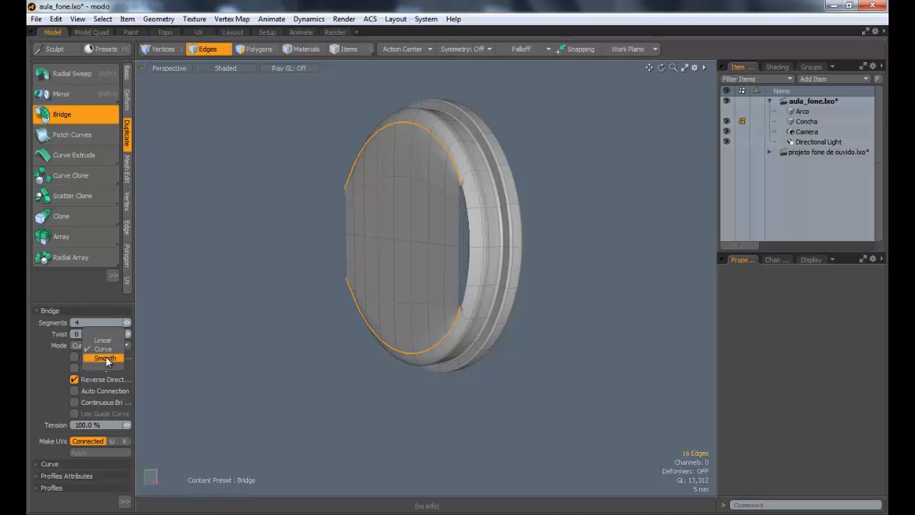
click(104, 357)
alt+drag(429, 204, 387, 271)
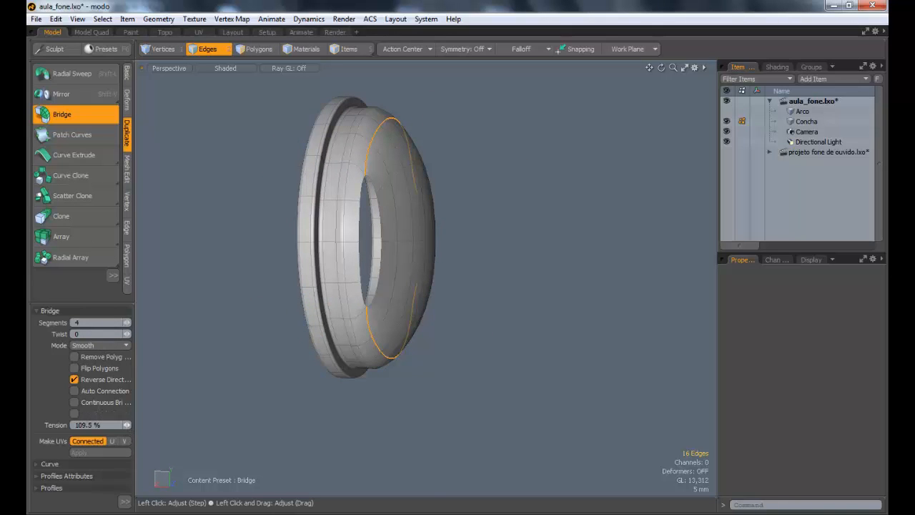
mouse_move(126, 424)
mouse_down()
mouse_move(145, 425)
mouse_move(96, 425)
mouse_move(167, 425)
mouse_move(121, 425)
mouse_up()
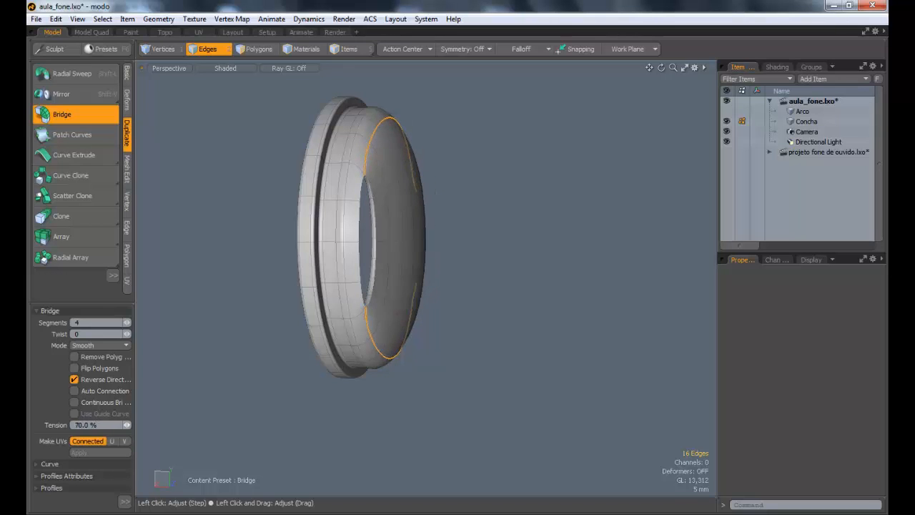
alt+drag(381, 372, 450, 357)
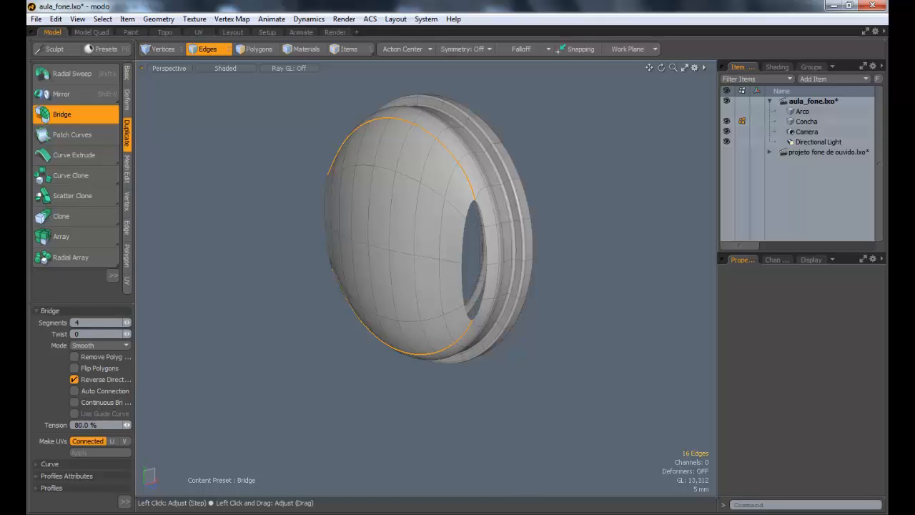
alt+drag(407, 284, 388, 259)
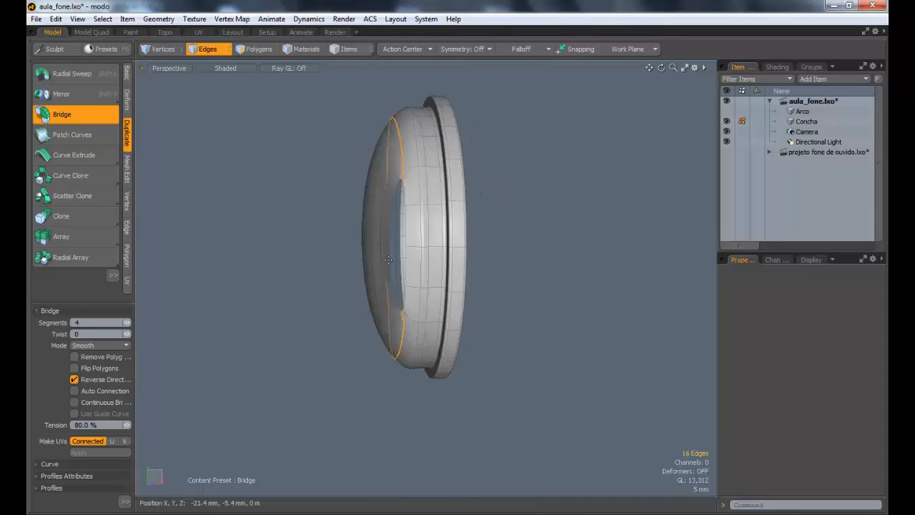
Step: Finish the dome bridge and bridge the upper pair of facing edges in one side gap with 1 segment
key(q)
alt+drag(453, 289, 301, 228)
alt+drag(394, 239, 391, 221)
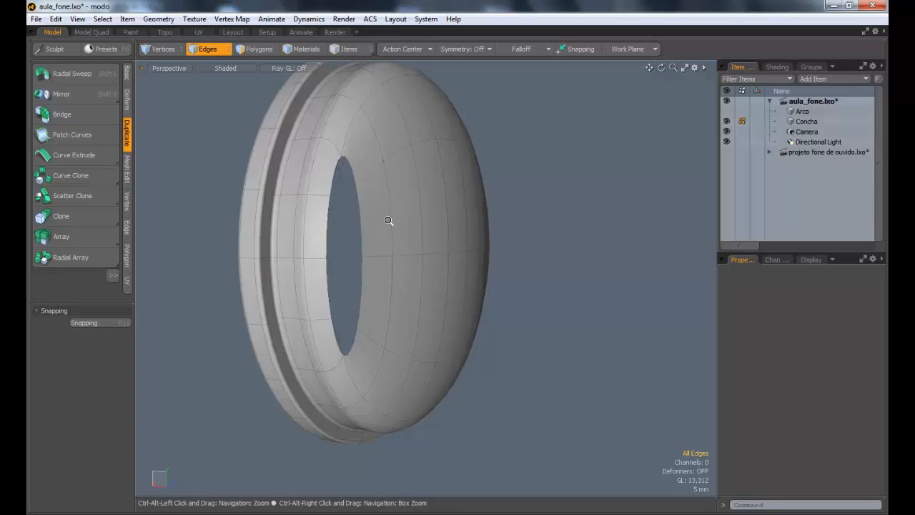
ctrl+alt+drag(411, 187, 336, 193)
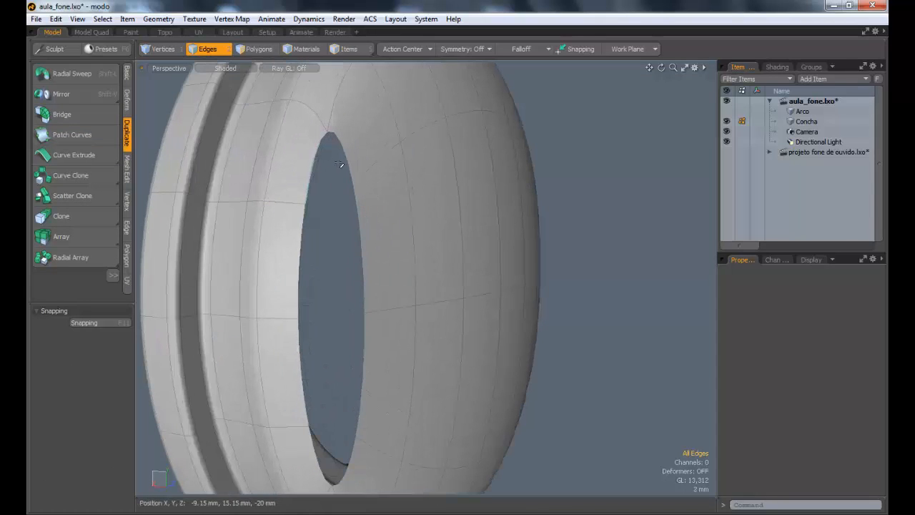
alt+drag(395, 291, 514, 230)
shift+click(364, 260)
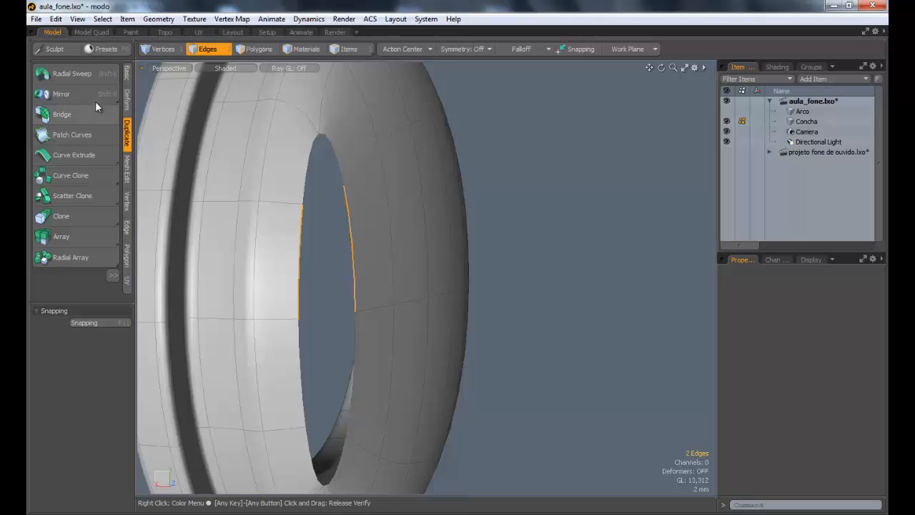
click(461, 260)
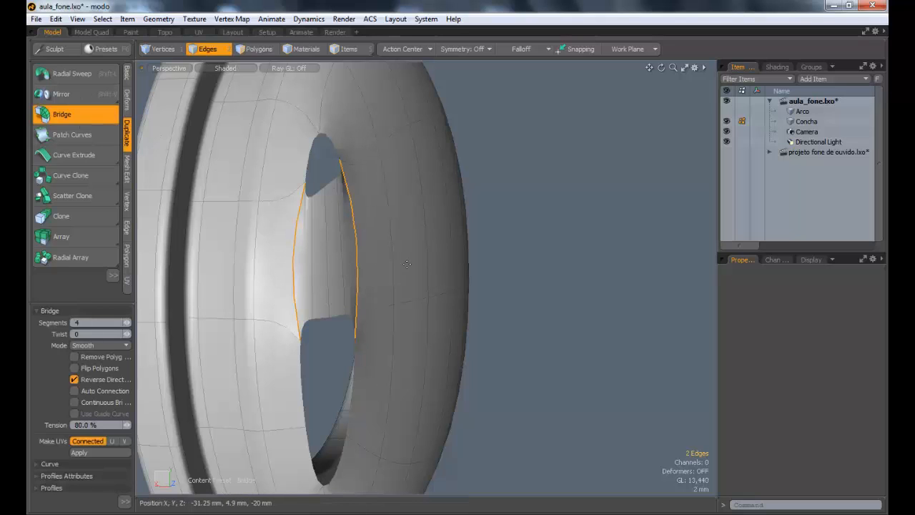
click(126, 323)
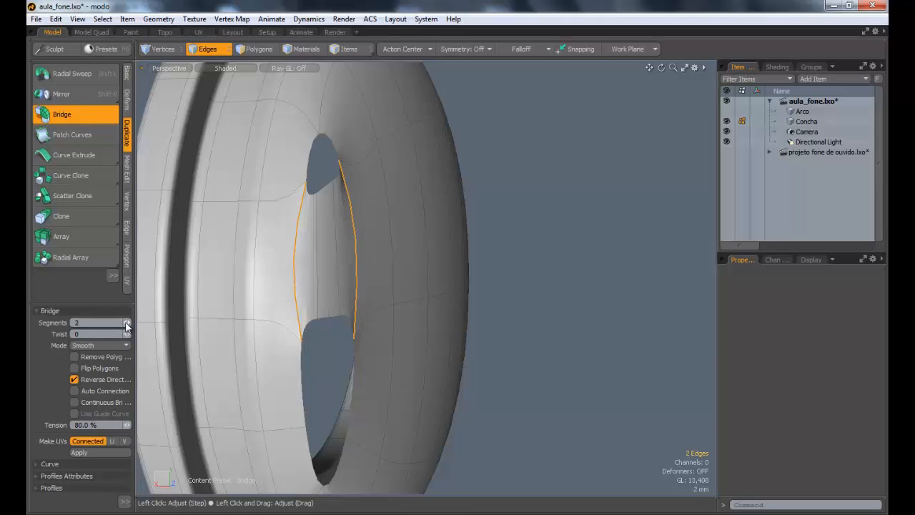
click(126, 323)
click(126, 324)
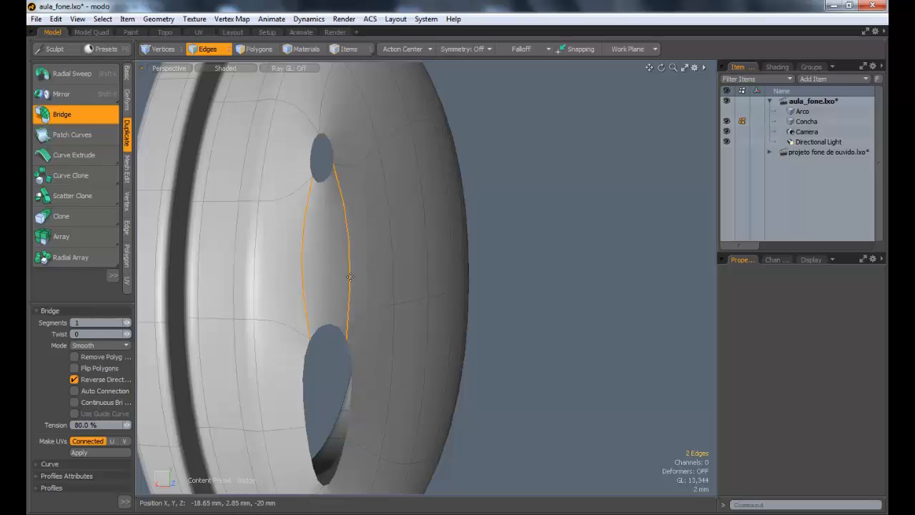
key(space)
Step: Bridge the lower pair of facing edges in the same side gap with 1 segment, keeping Smooth mode
alt+drag(372, 353, 339, 274)
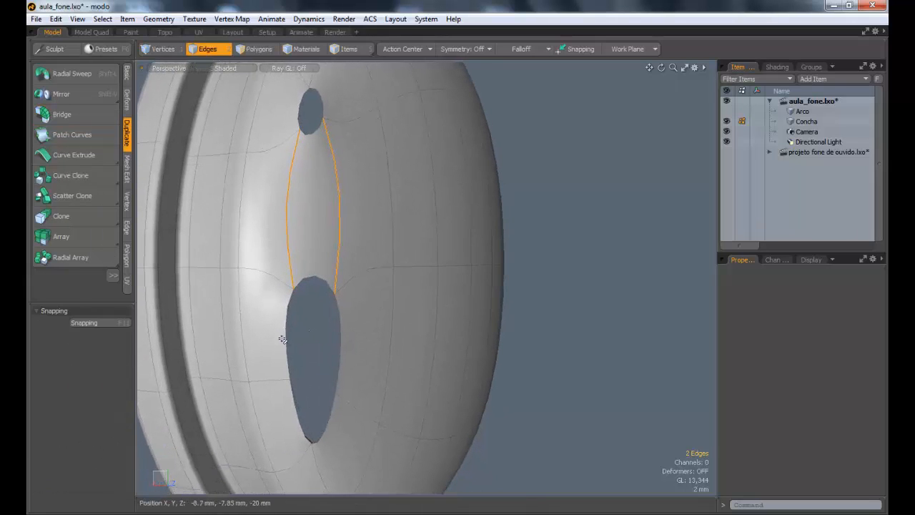
click(286, 340)
shift+click(342, 343)
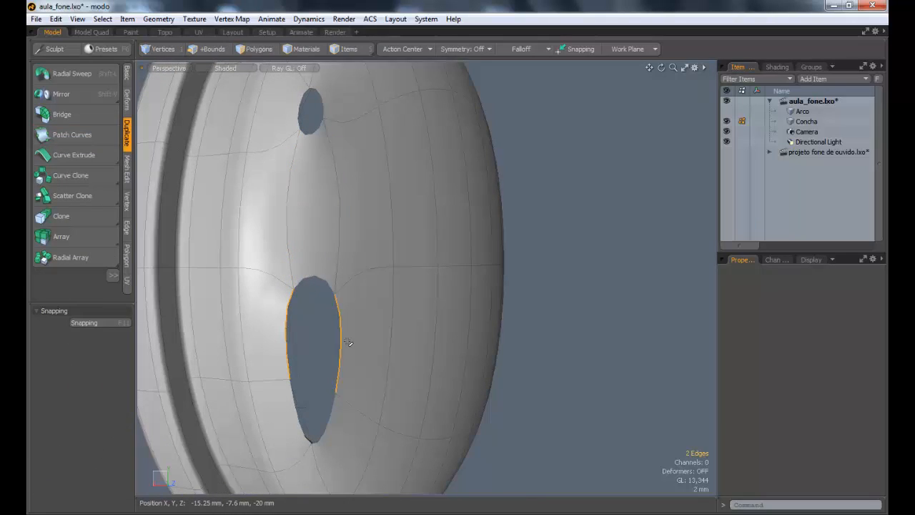
click(68, 99)
click(62, 114)
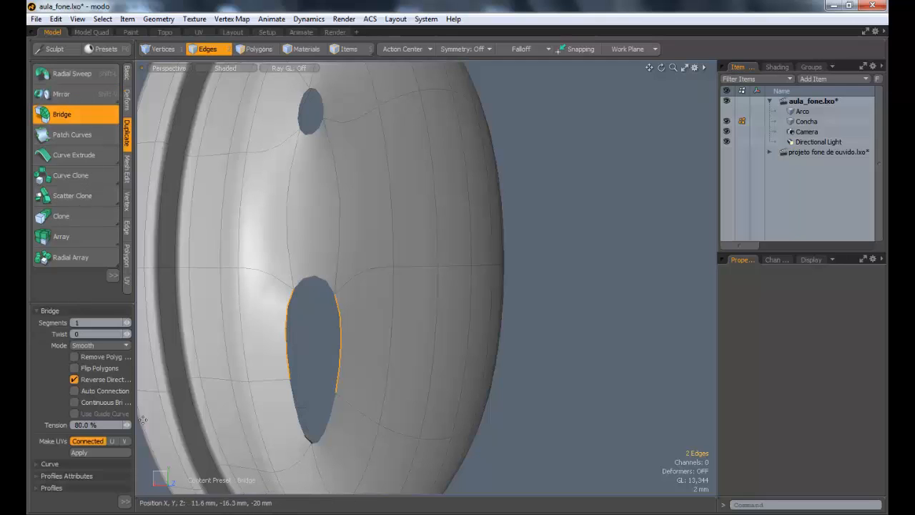
click(407, 270)
key(space)
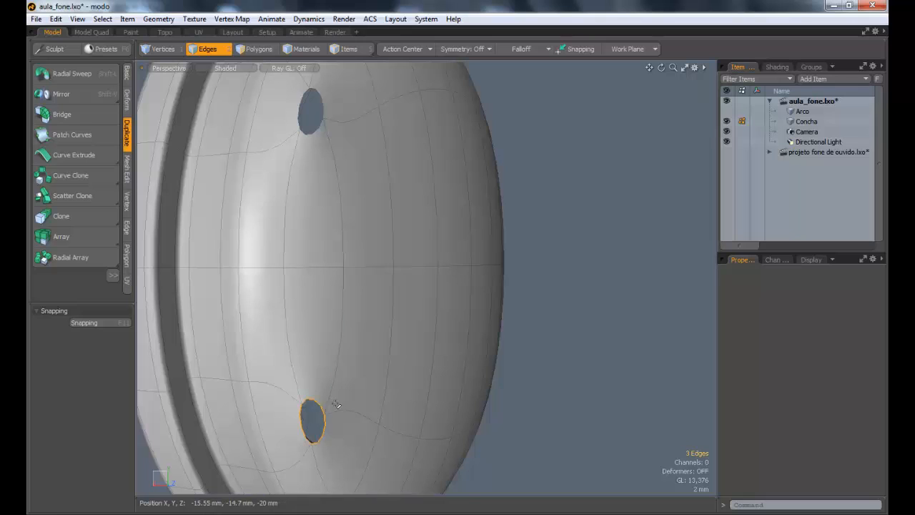
Step: Fill the small holes below and above the bridged side gap with polygons
key(p)
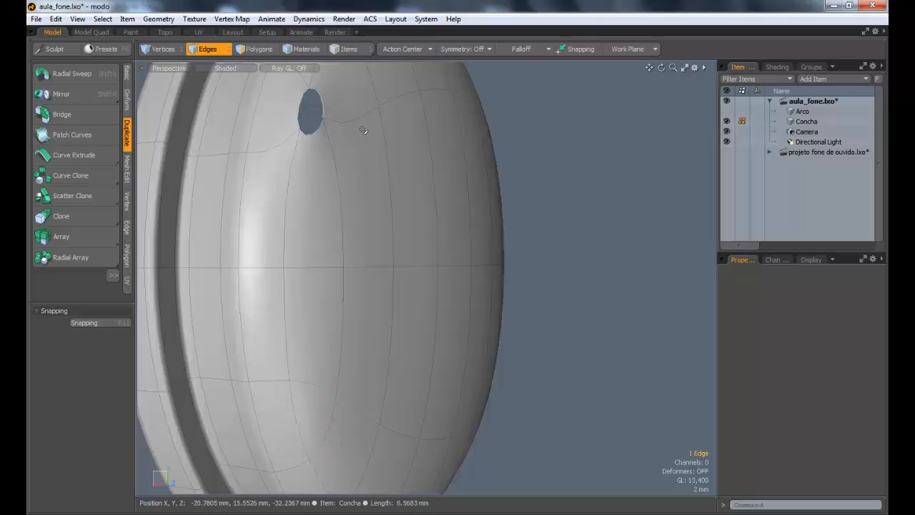
key(l)
key(p)
ctrl+alt+drag(492, 329, 307, 319)
alt+drag(308, 320, 82, 319)
scroll(467, 293, up, 3)
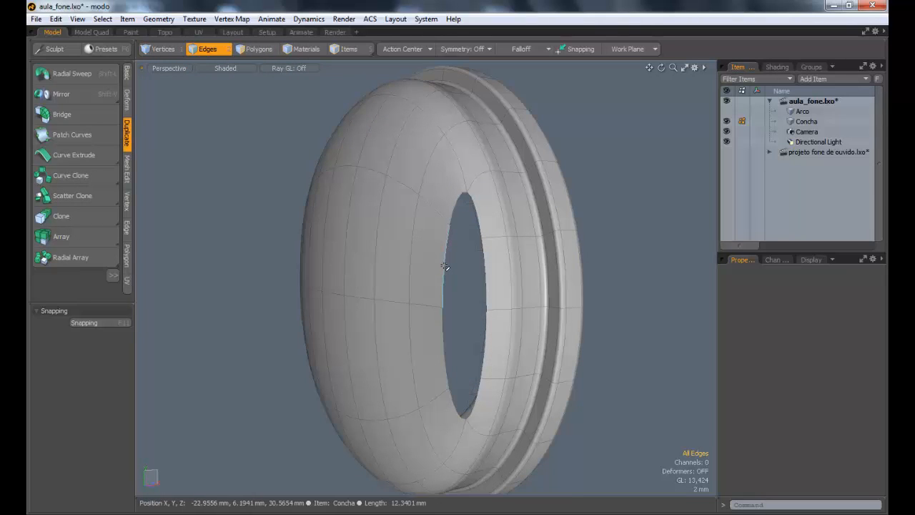
Step: Bridge the two facing pairs of edges in the opposite side gap with a single 1-segment smooth bridge
click(444, 267)
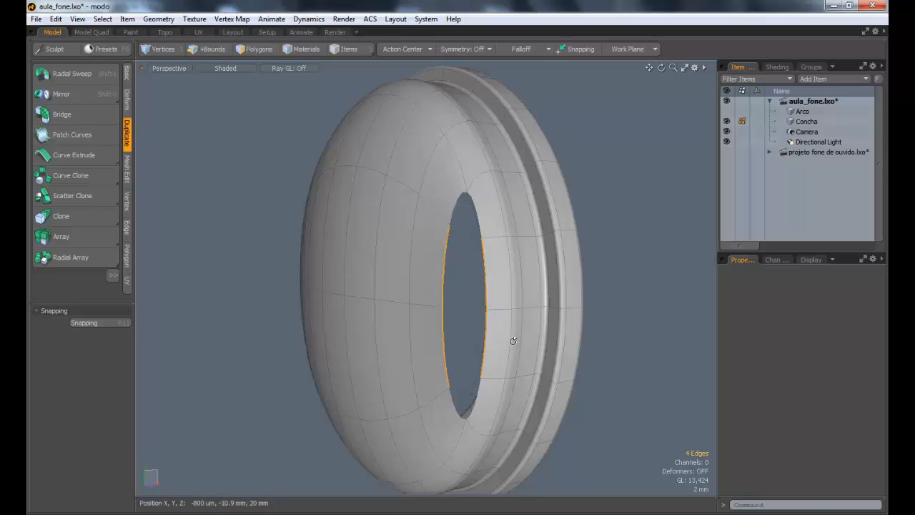
alt+drag(513, 341, 562, 337)
click(77, 113)
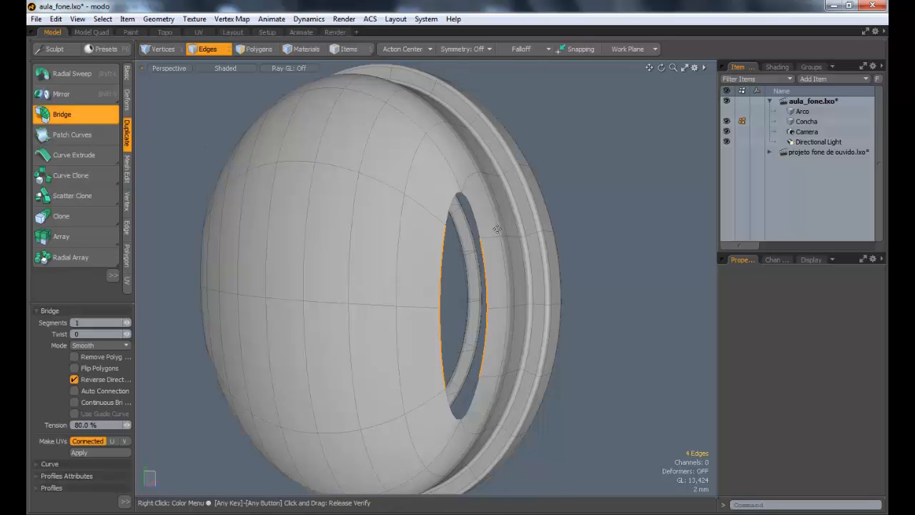
click(494, 242)
key(space)
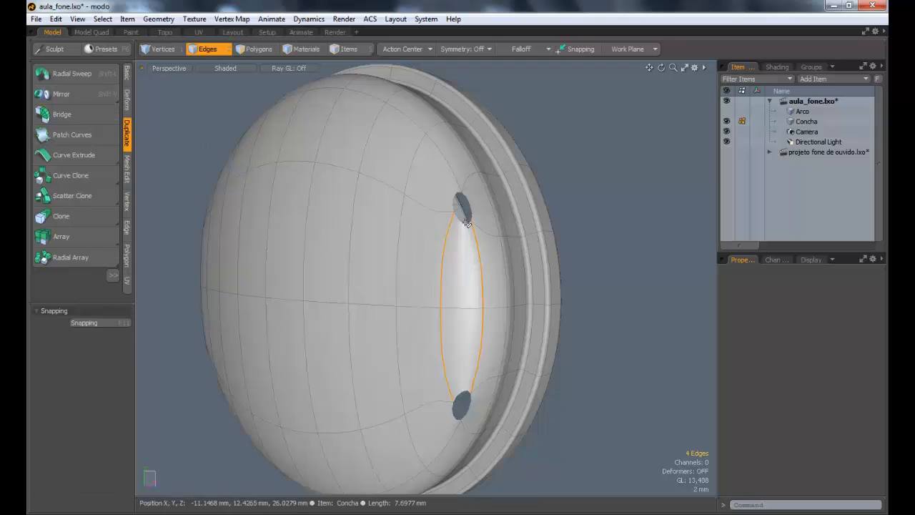
Step: Fill the two small holes at the ends of this side gap with polygons, closing Concha's dome
double_click(467, 221)
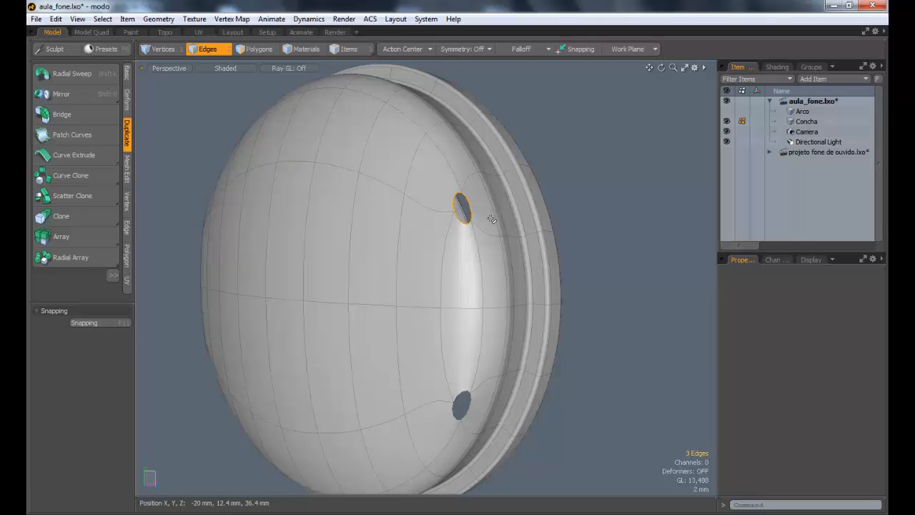
key(p)
click(514, 422)
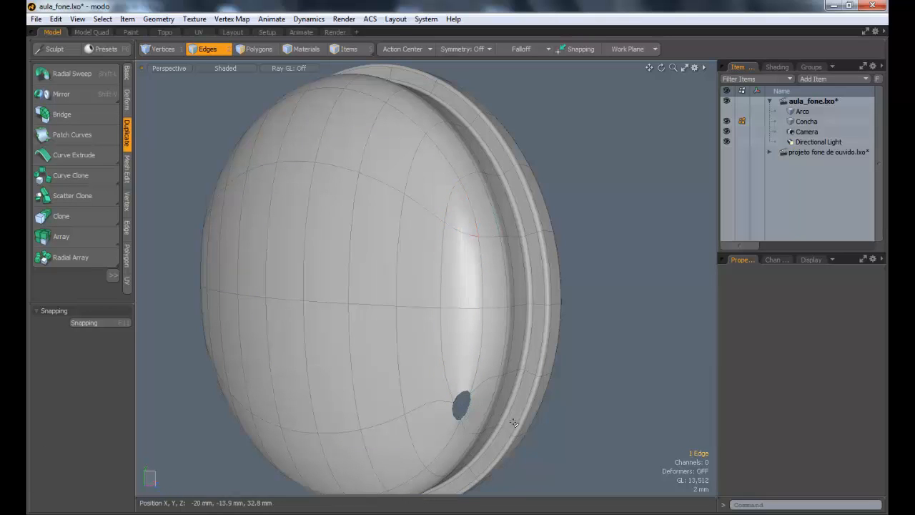
key(p)
click(427, 286)
alt+drag(426, 286, 462, 380)
alt+drag(416, 356, 412, 294)
alt+shift+drag(412, 294, 391, 274)
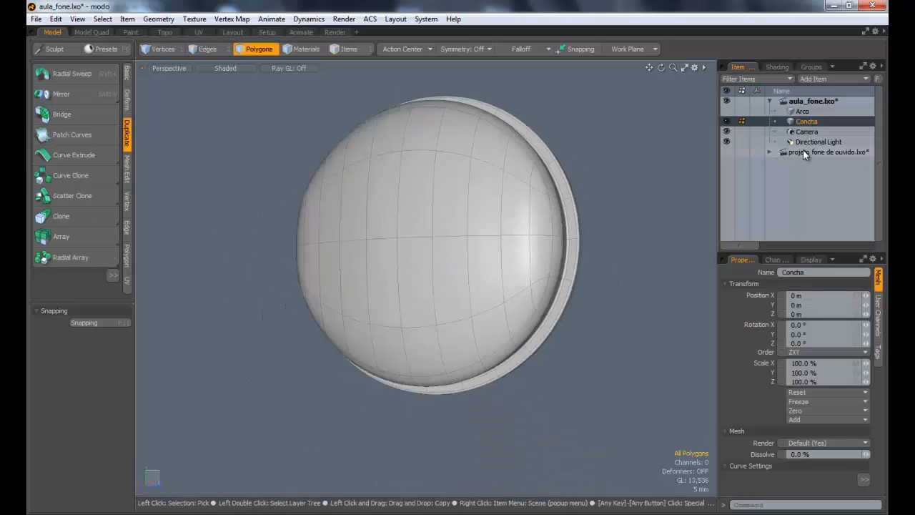
Step: Switch to the projeto fone de ouvido.lxo scene and examine the mesh flow around the ear cup's teardrop recess
click(803, 150)
alt+shift+drag(436, 121, 479, 386)
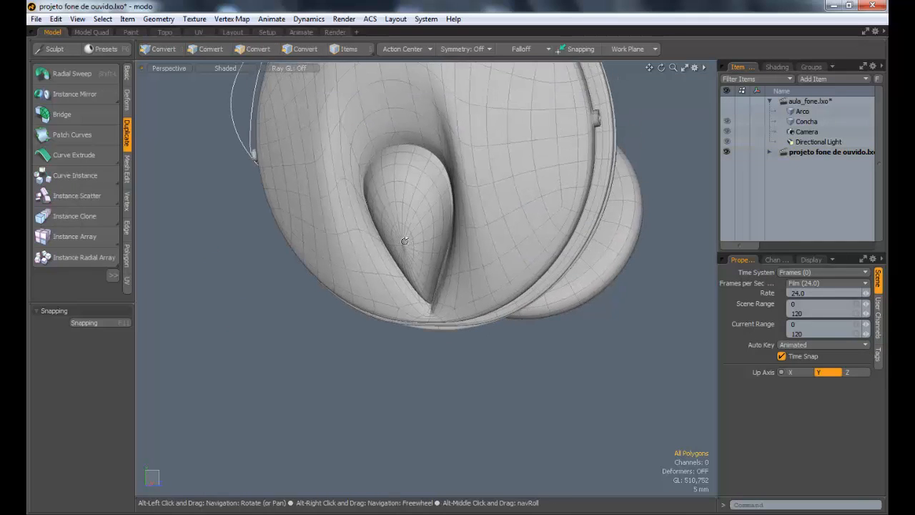
alt+drag(402, 245, 355, 195)
alt+drag(373, 262, 787, 157)
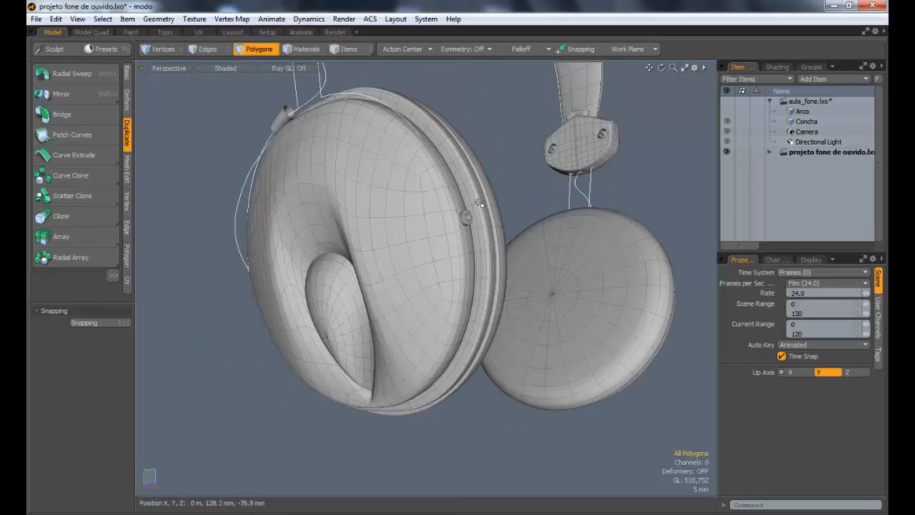
alt+drag(427, 228, 341, 222)
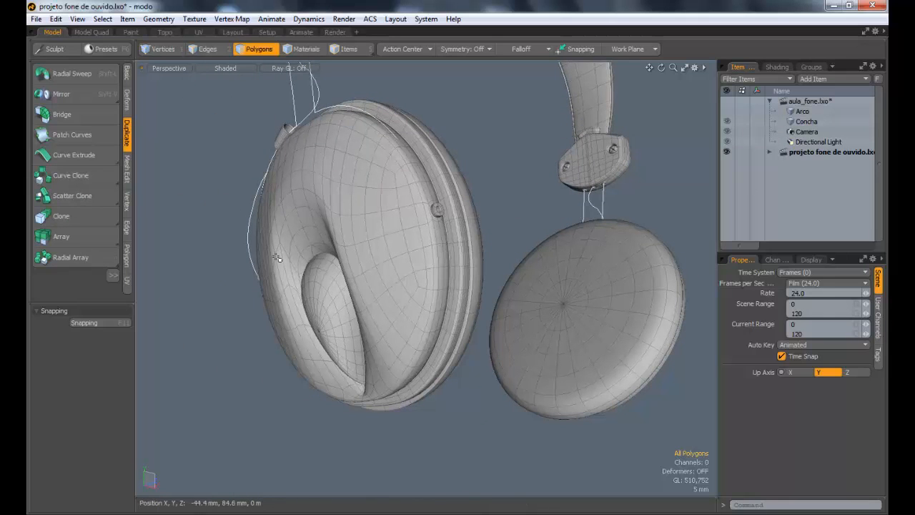
alt+drag(329, 171, 445, 260)
alt+drag(394, 228, 362, 297)
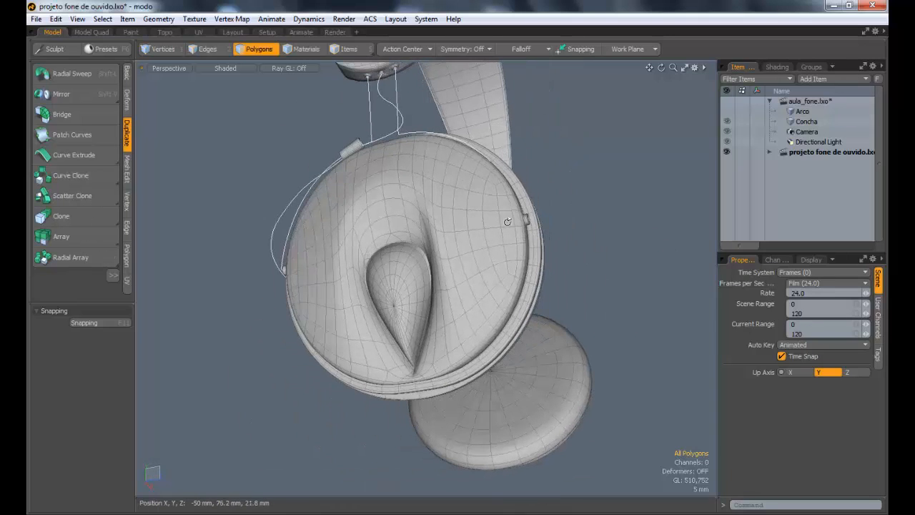
alt+drag(508, 222, 372, 250)
scroll(372, 243, up, 3)
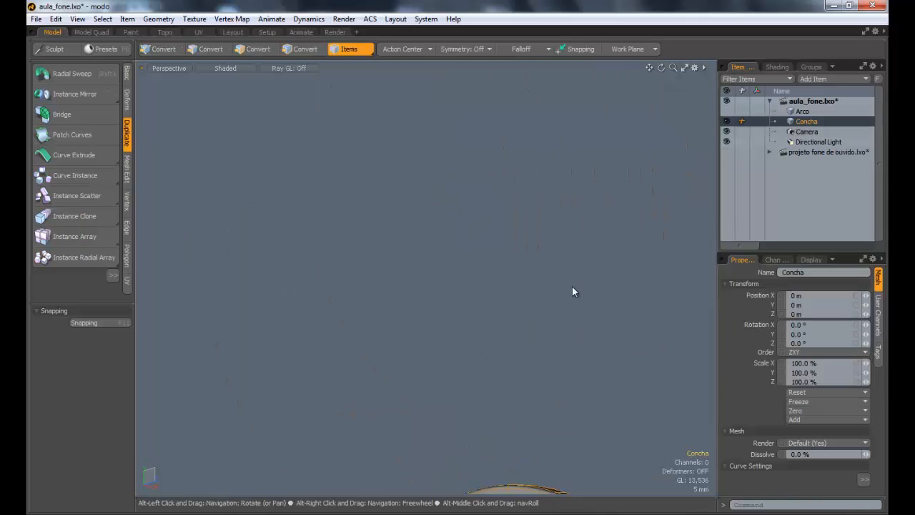
Step: Return to aula_fone.lxo, frame Concha's rebuilt dome in the viewport and clear the item selection for polygon editing
key(a)
alt+drag(489, 309, 433, 345)
key(Escape)
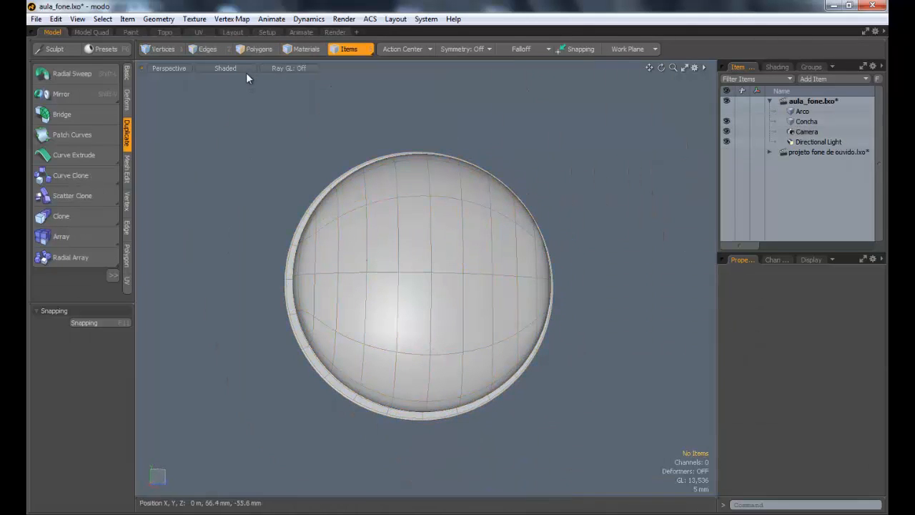
alt+drag(384, 217, 470, 343)
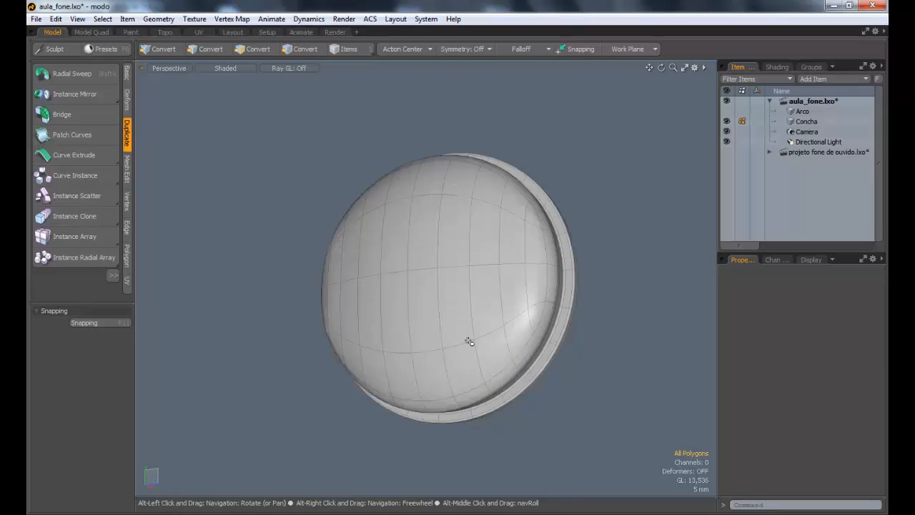
Step: Select the six dome polygons forming a two-wide strip from the dome's centre down to its lower rim
alt+drag(417, 354, 415, 379)
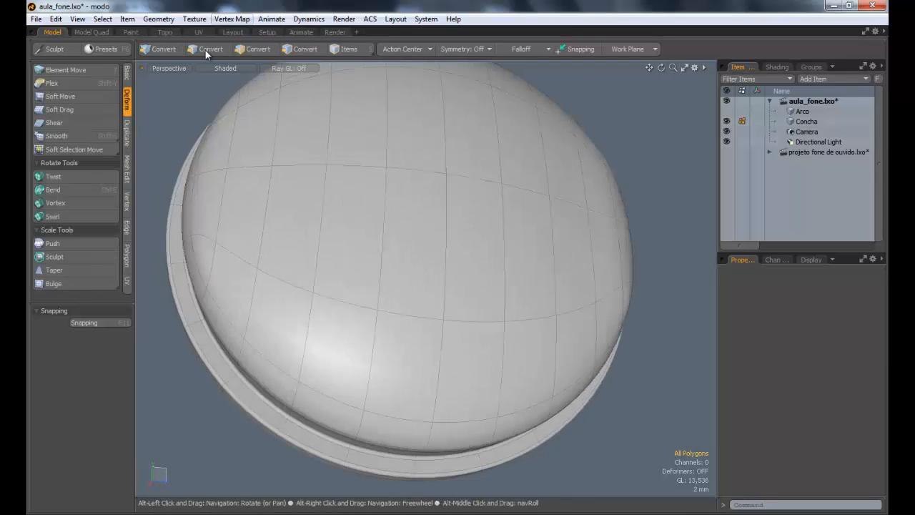
click(207, 49)
click(246, 49)
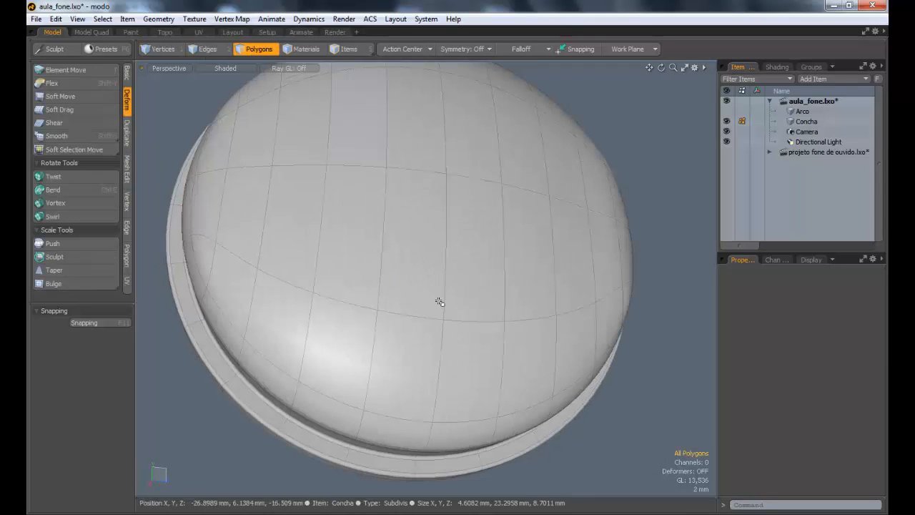
drag(455, 264, 470, 335)
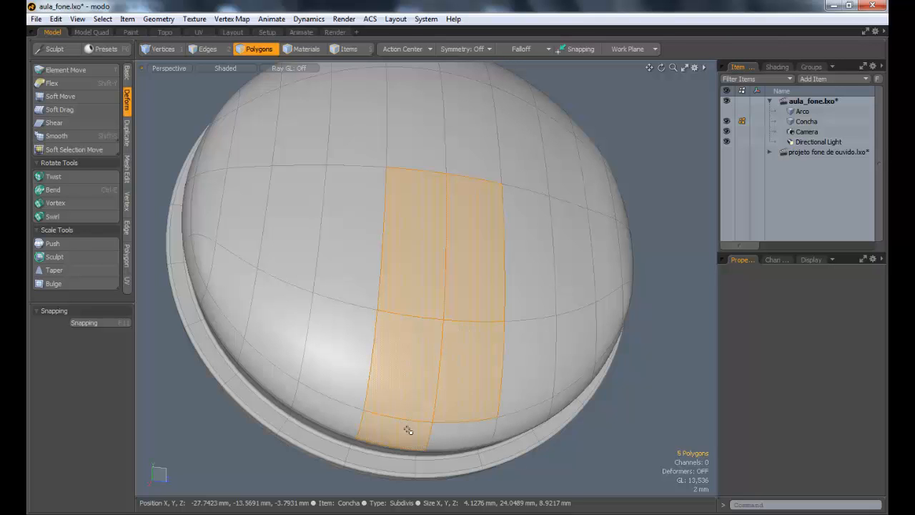
alt+drag(445, 432, 466, 272)
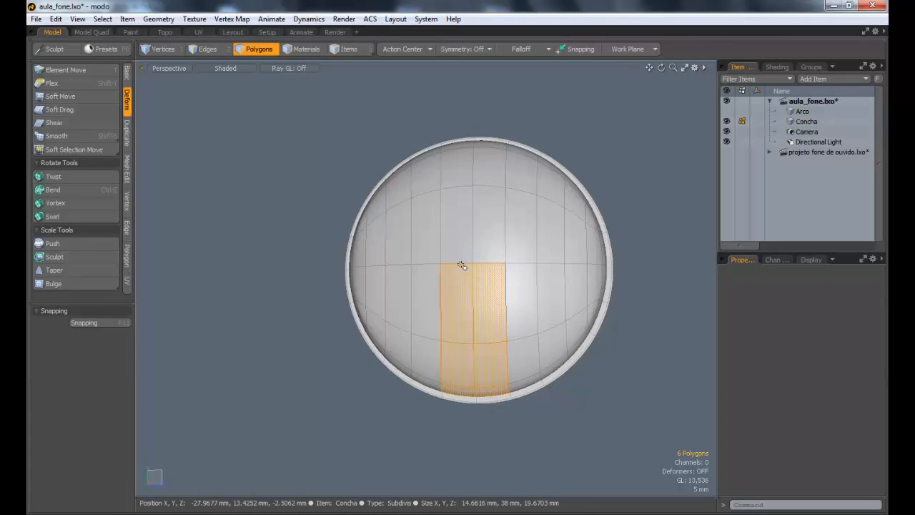
alt+drag(545, 282, 568, 321)
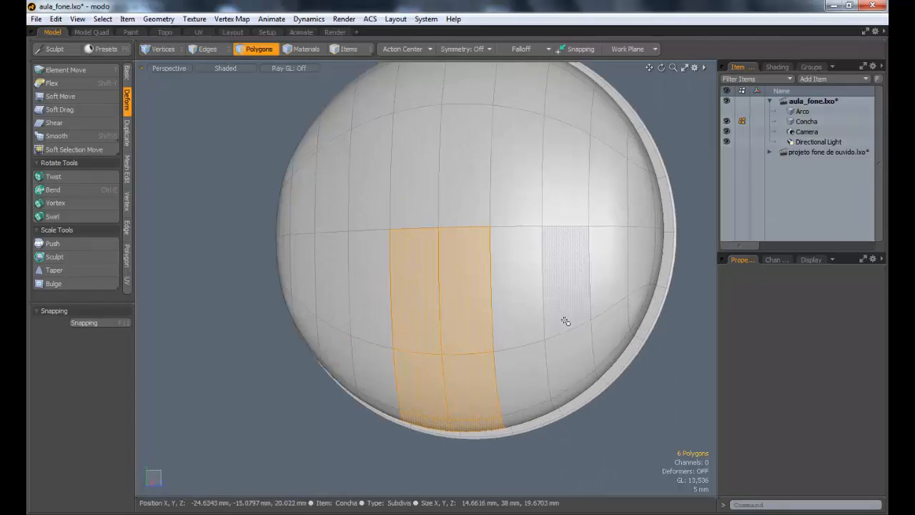
Step: Bevel the six selected polygons inward as a group, with a shift of -6.7 mm and no inset
key(b)
drag(463, 304, 458, 300)
alt+drag(532, 331, 494, 334)
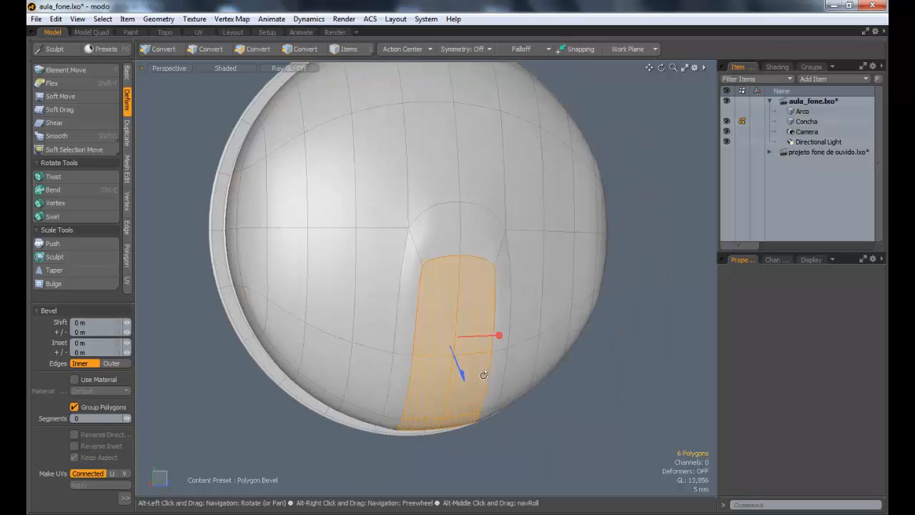
drag(462, 374, 439, 319)
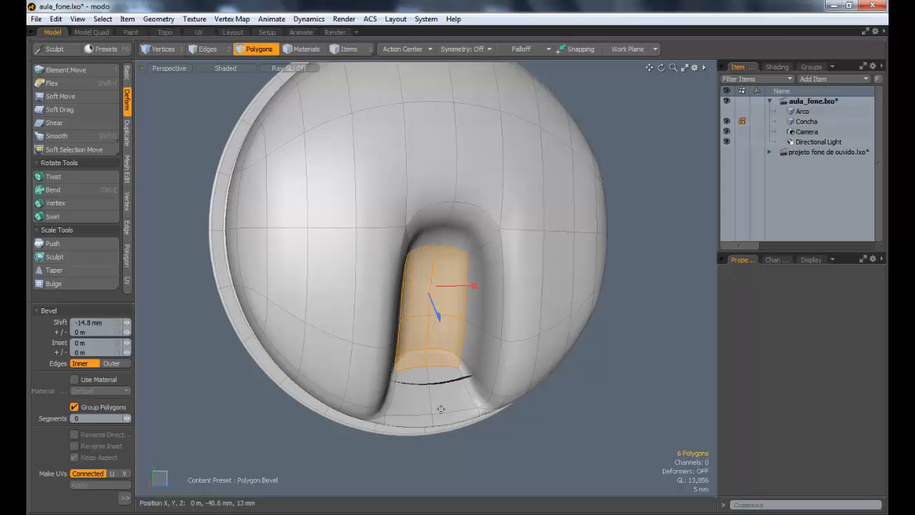
alt+drag(443, 376, 430, 348)
alt+drag(529, 321, 633, 313)
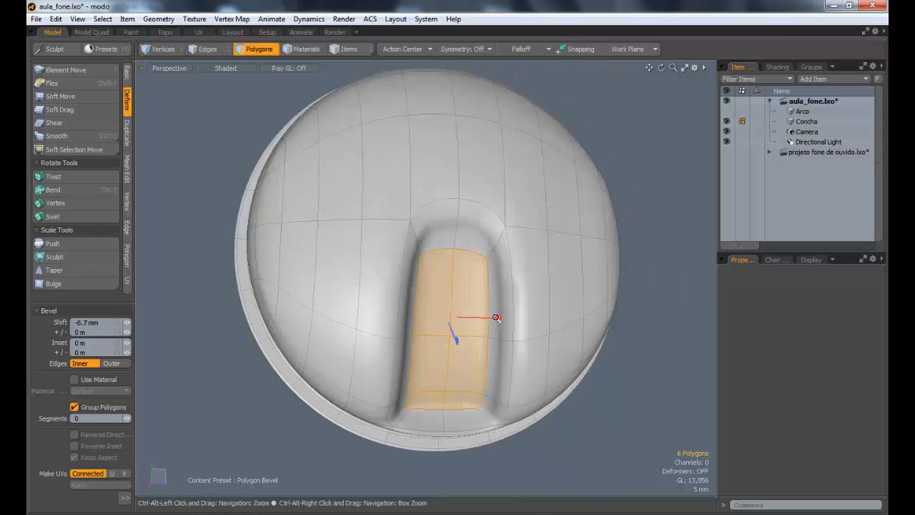
ctrl+alt+drag(496, 317, 445, 320)
key(space)
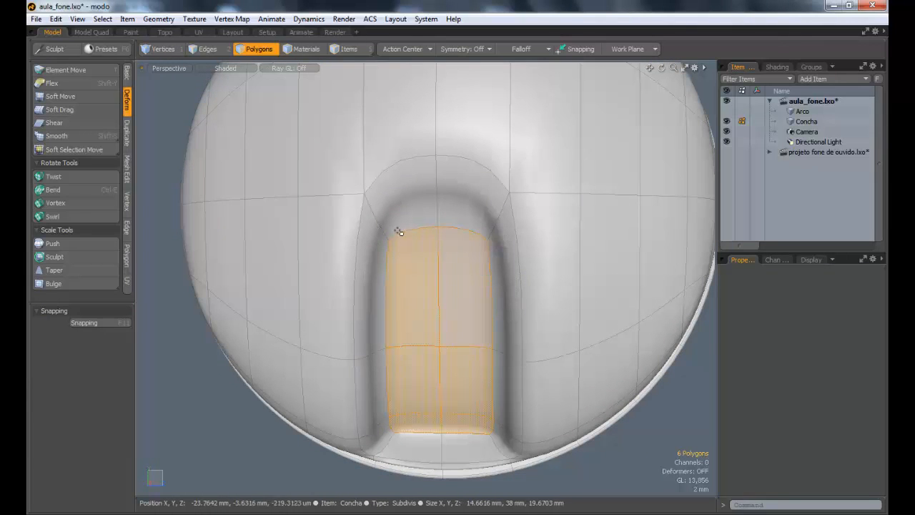
Step: Inspect the new recess from the side, then examine the teardrop recess in the projeto fone de ouvido.lxo scene
alt+drag(460, 317, 469, 295)
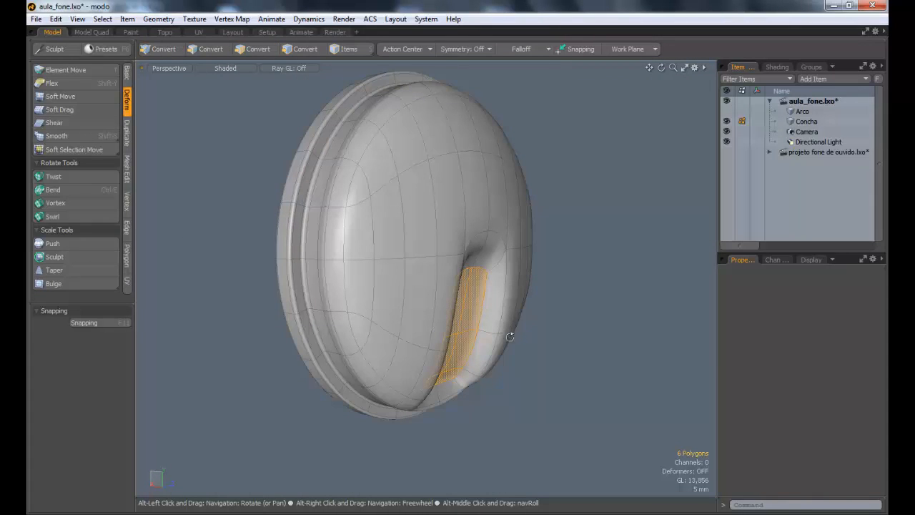
alt+drag(498, 327, 429, 343)
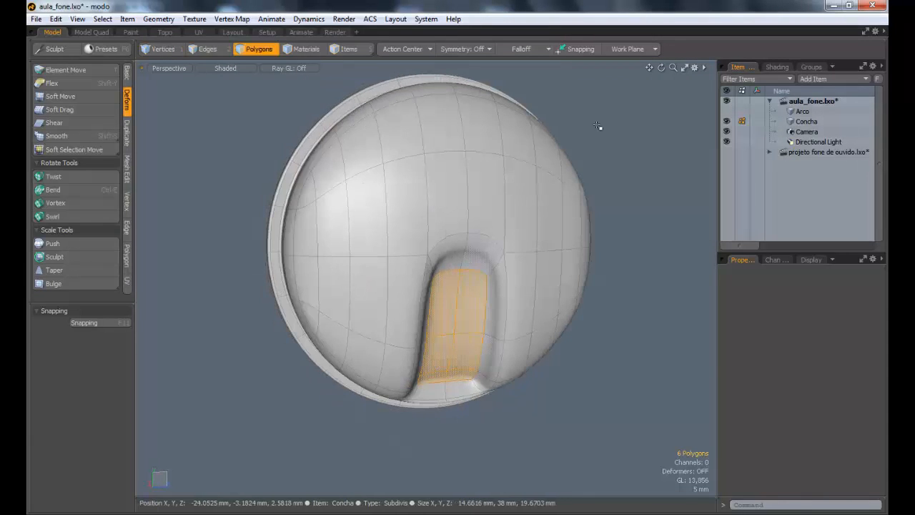
click(812, 154)
alt+drag(433, 179, 451, 358)
alt+drag(479, 190, 409, 268)
alt+drag(409, 268, 419, 275)
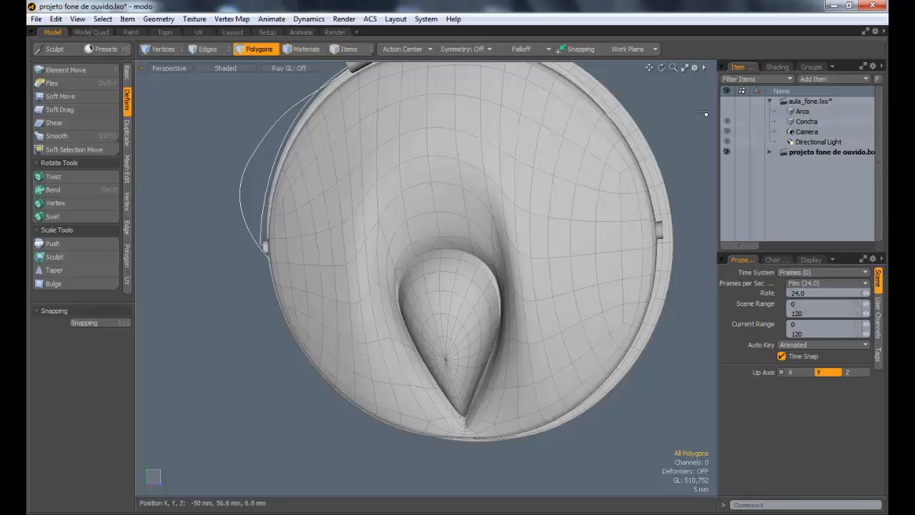
Step: Return to Concha in aula_fone.lxo and reselect the six polygons on the floor of its recess
click(815, 123)
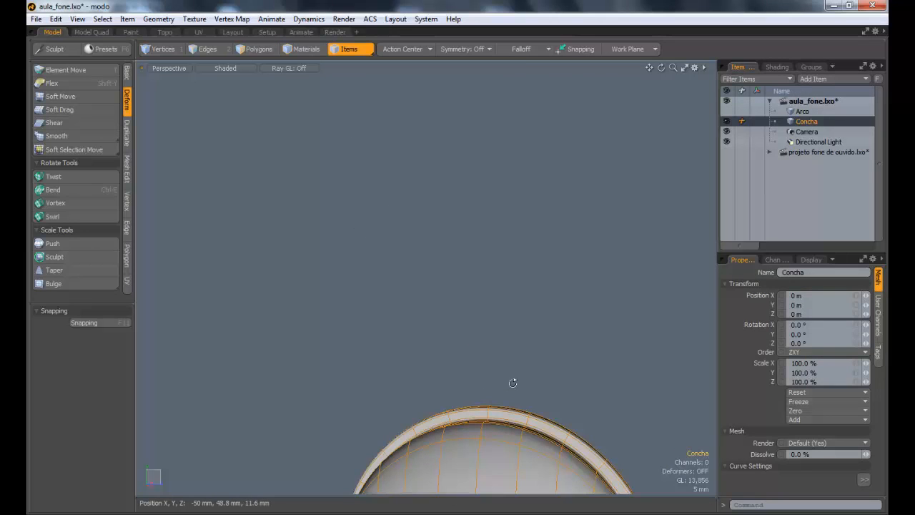
alt+shift+drag(459, 461, 408, 307)
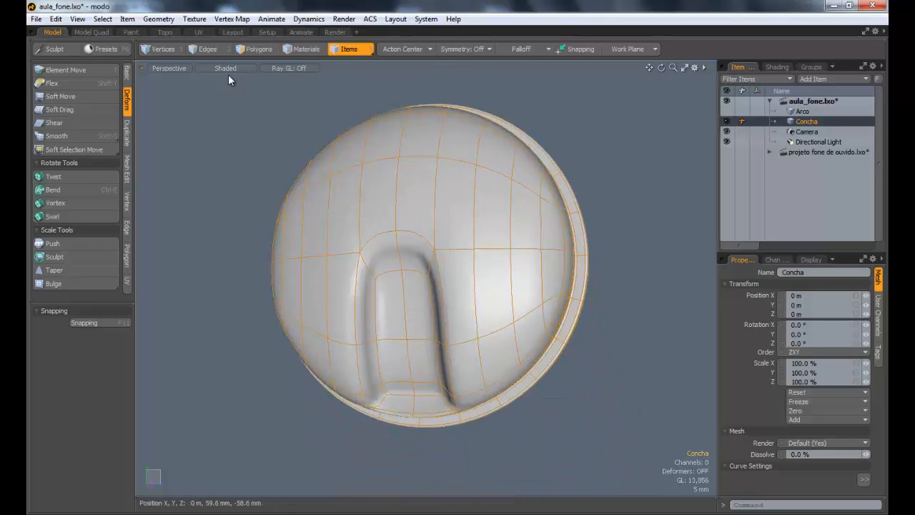
key(3)
drag(399, 341, 399, 319)
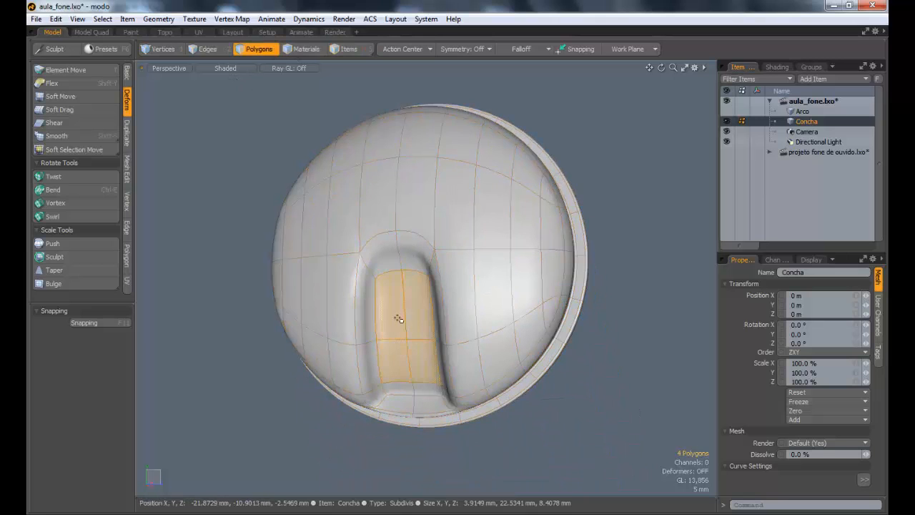
alt+drag(399, 372, 441, 358)
shift+drag(400, 391, 430, 395)
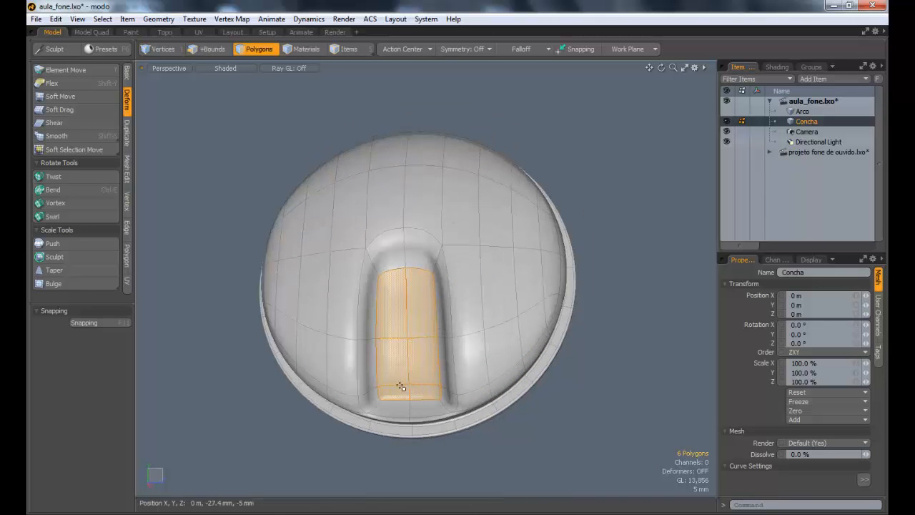
alt+drag(500, 315, 427, 298)
scroll(451, 312, up, 2)
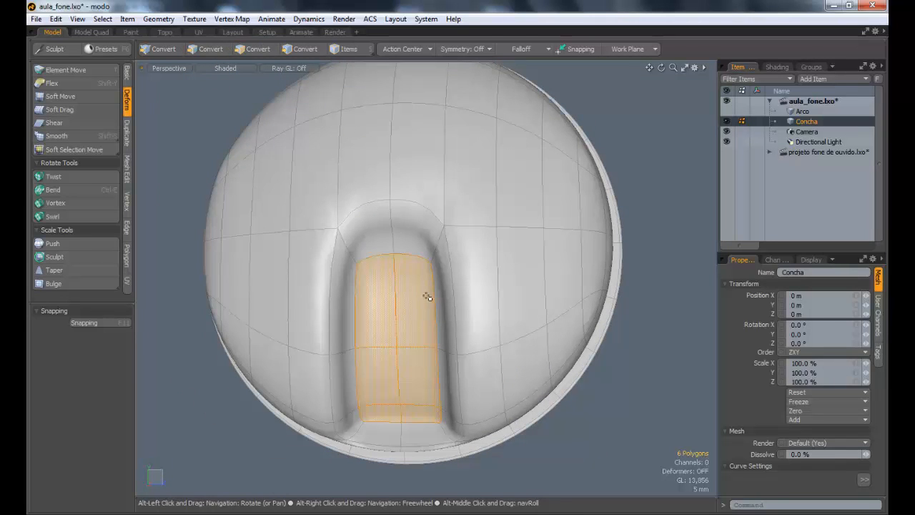
Step: Expand the selection from the recess floor by one ring of polygons to include the recess walls
key(shift+Up)
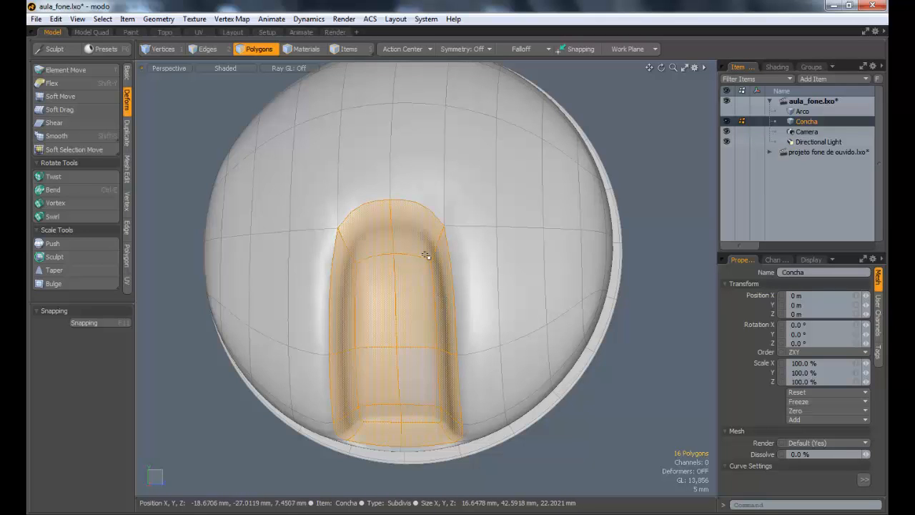
mouse_move(392, 272)
alt+mouse_down()
mouse_move(548, 280)
mouse_move(394, 272)
mouse_move(402, 264)
mouse_move(397, 285)
alt+mouse_up()
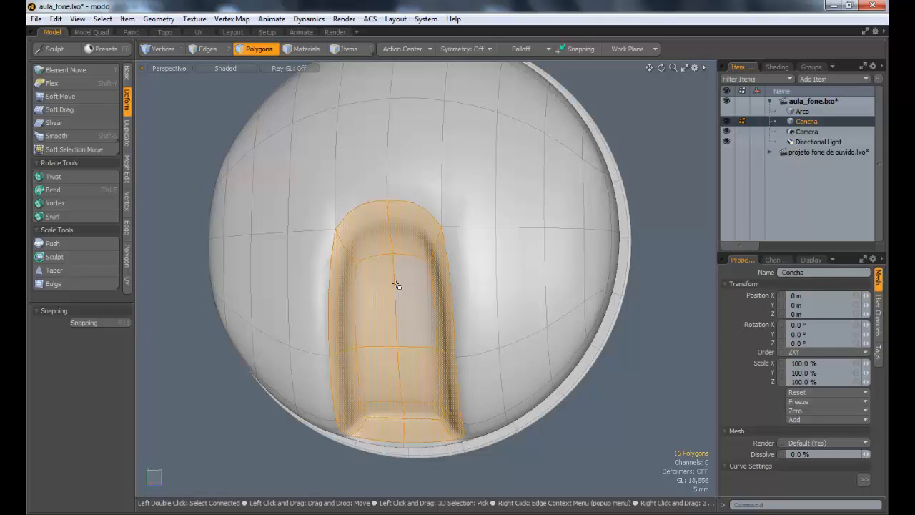
key(shift+Down)
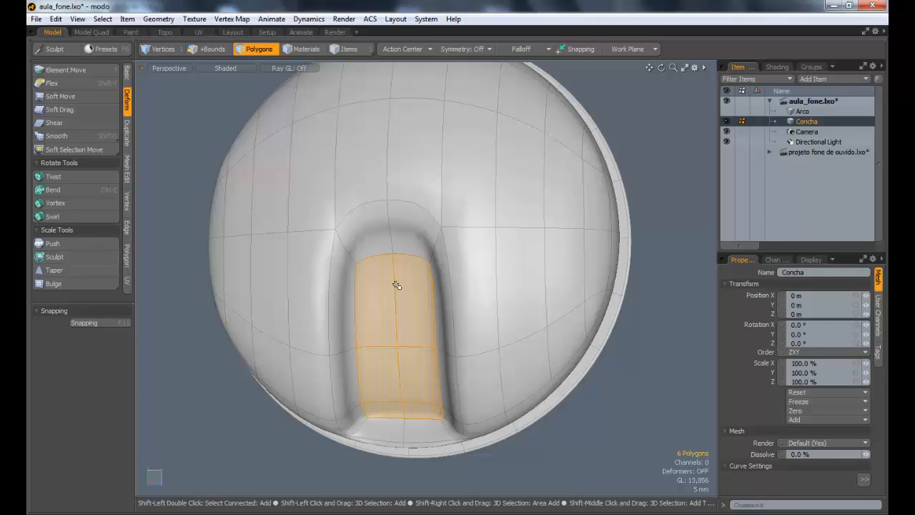
key(shift+Up)
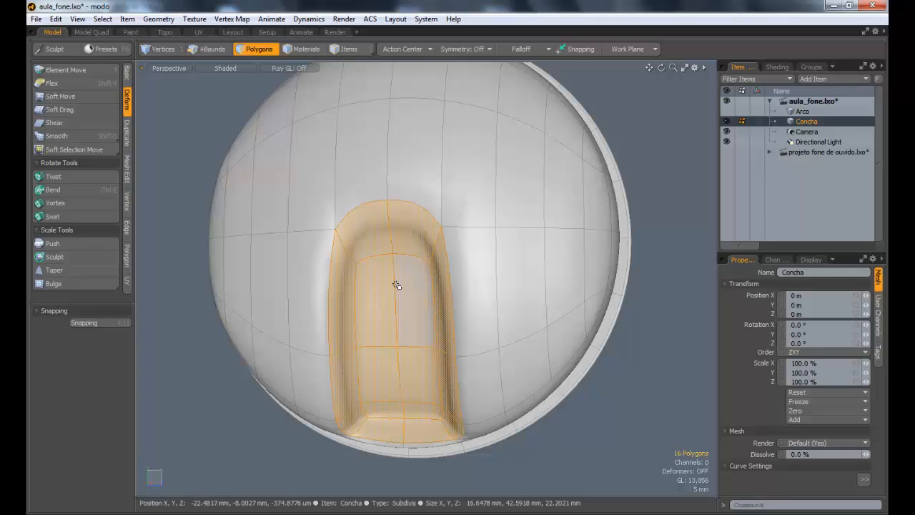
key(shift+Down)
key(shift+Up)
key(shift+Down)
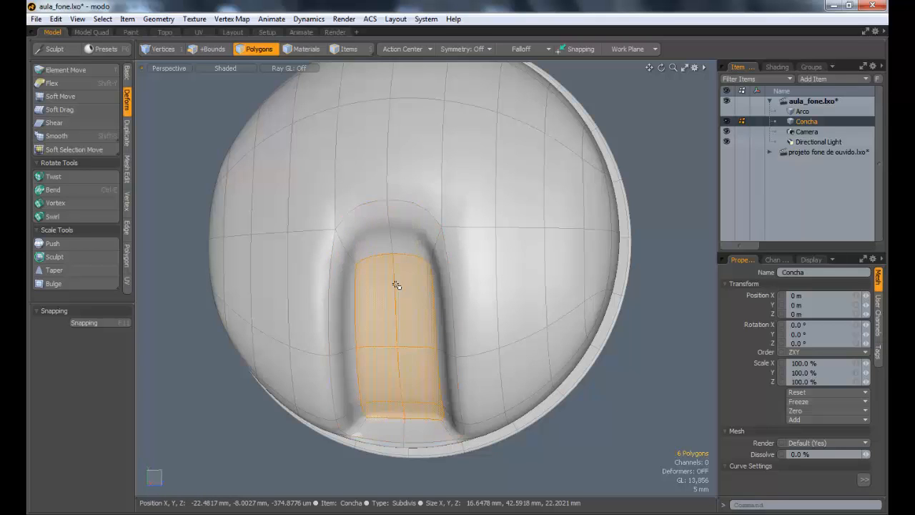
key(shift+Up)
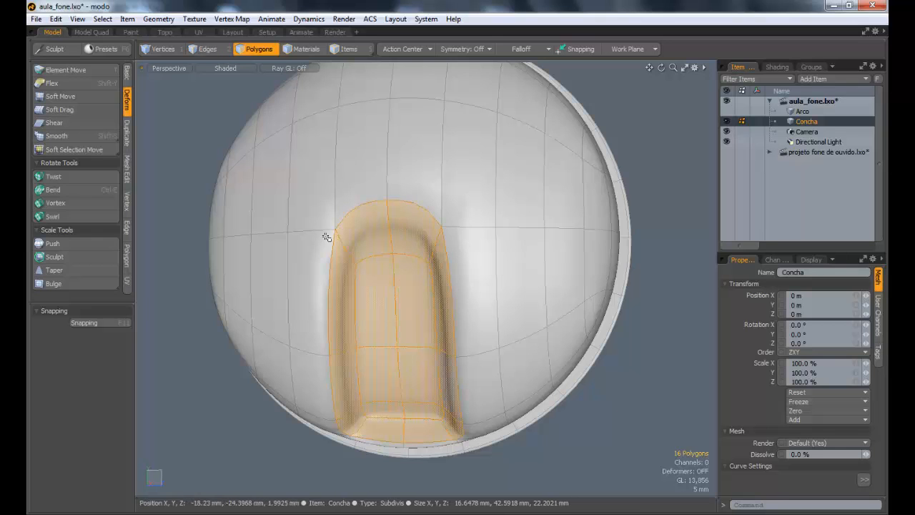
key(alt)
alt+drag(469, 240, 483, 238)
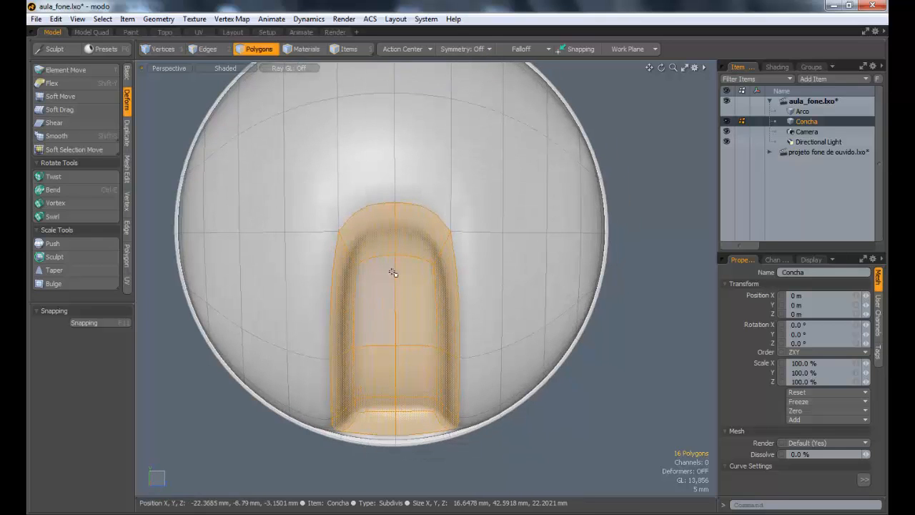
Step: Taper the recess toward the lower rim by scaling the selected polygons to -7.5% in Z with a linear falloff
click(533, 48)
click(525, 58)
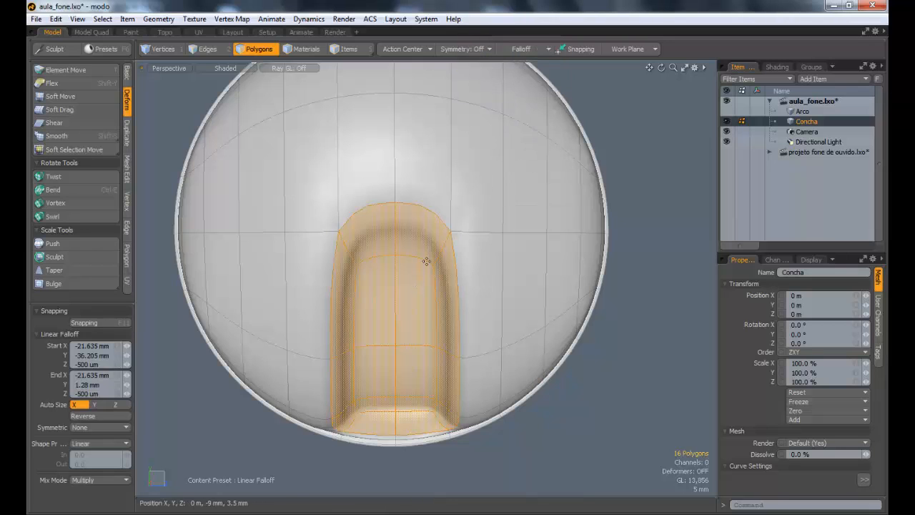
click(539, 45)
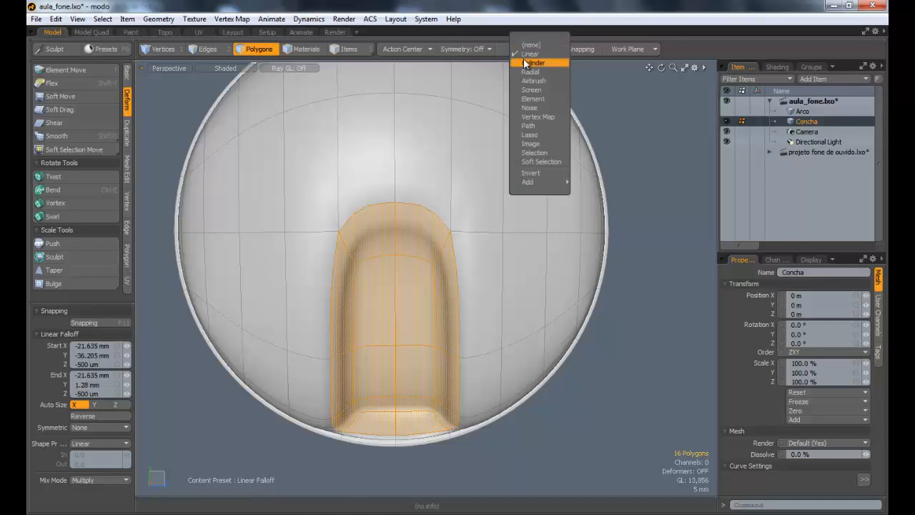
click(581, 3)
key(r)
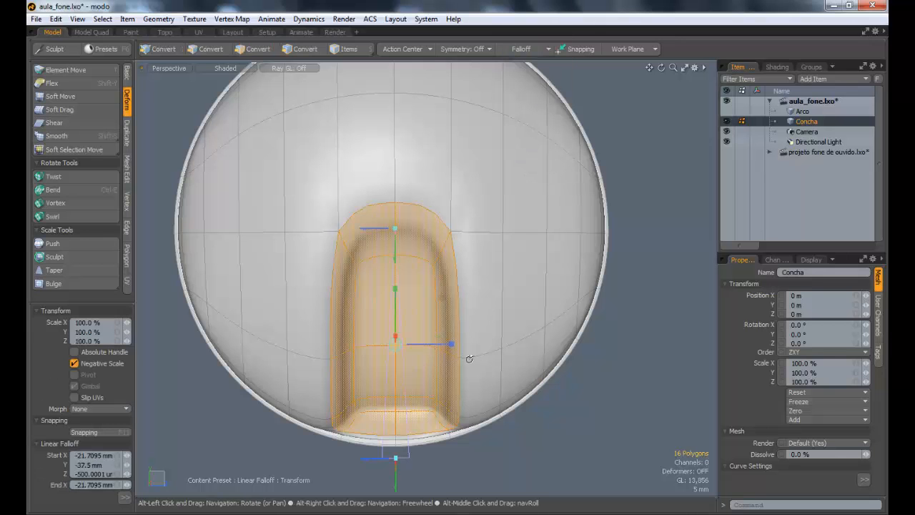
alt+drag(430, 350, 444, 329)
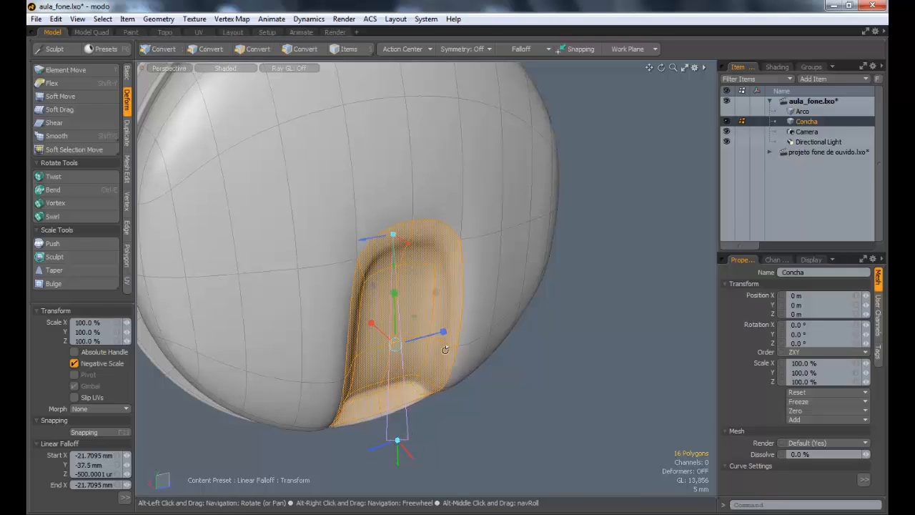
alt+drag(459, 382, 398, 344)
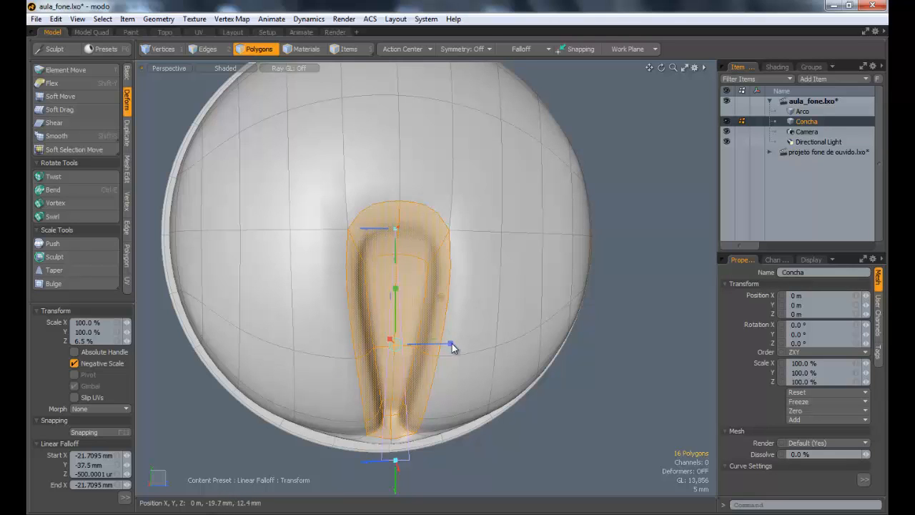
drag(451, 344, 442, 344)
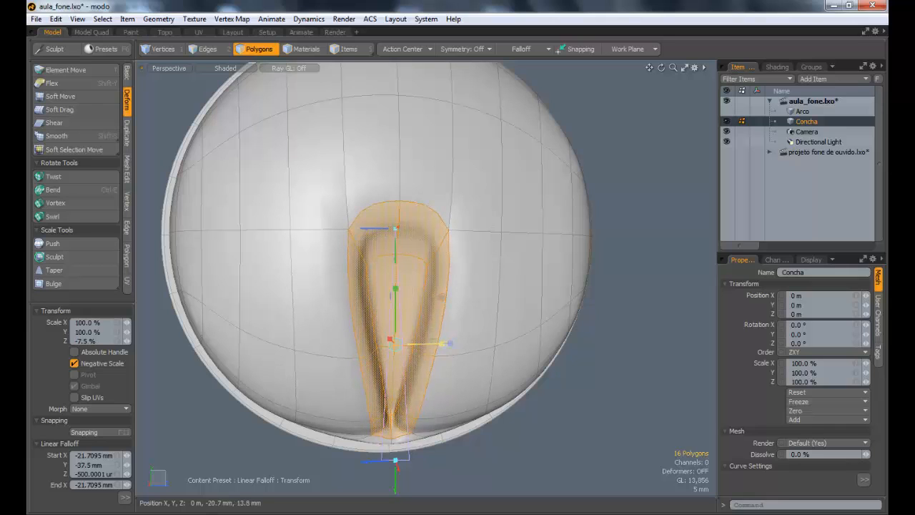
key(space)
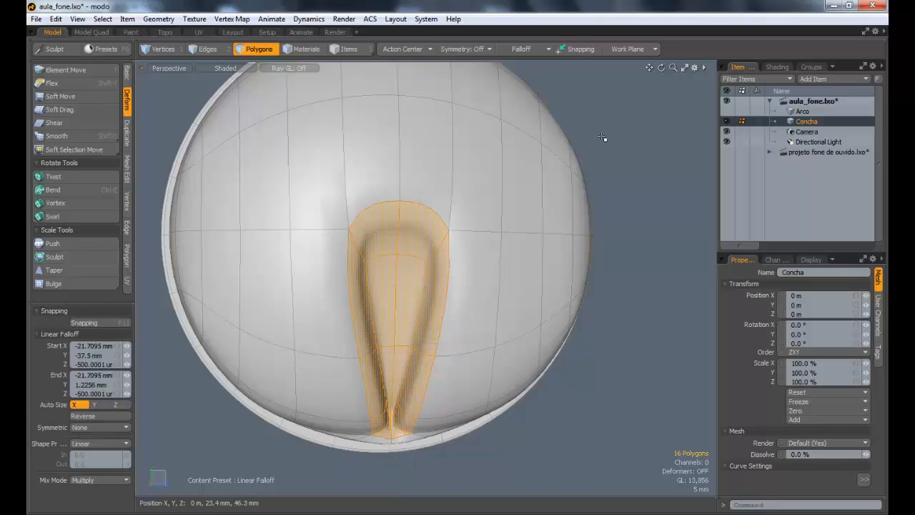
Step: Apply a linear falloff to scaling the selected recess polygons and reverse its direction so the upper end is affected
click(522, 51)
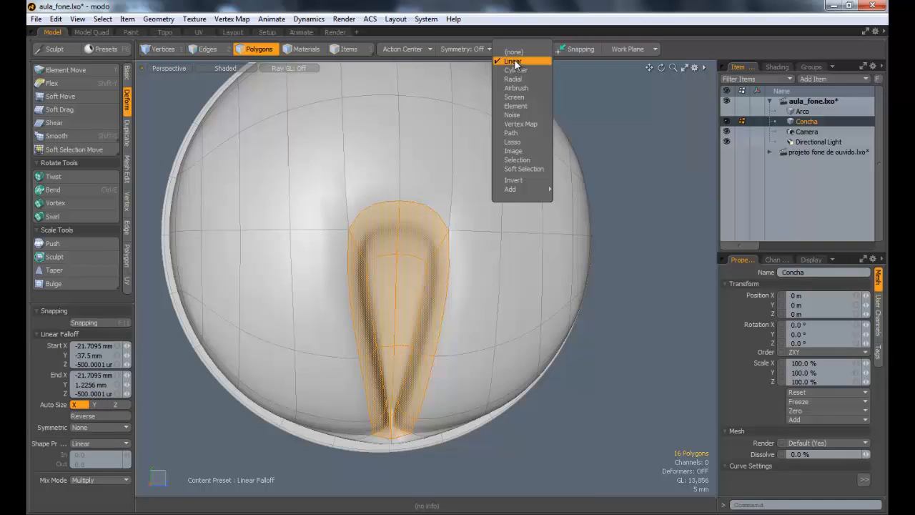
click(514, 63)
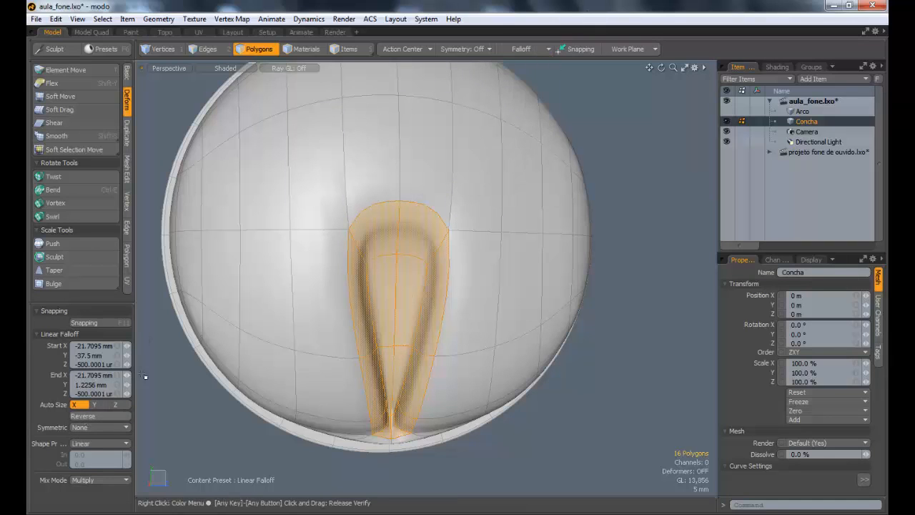
key(r)
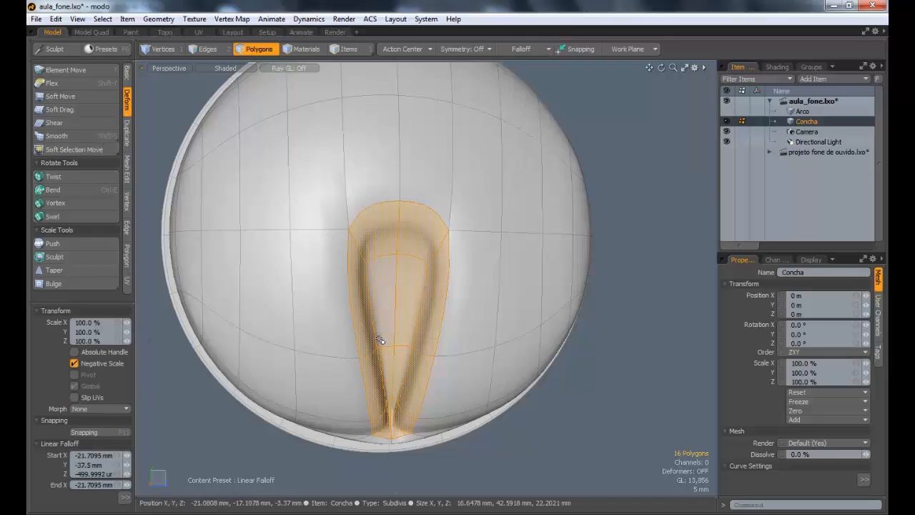
alt+drag(448, 397, 553, 409)
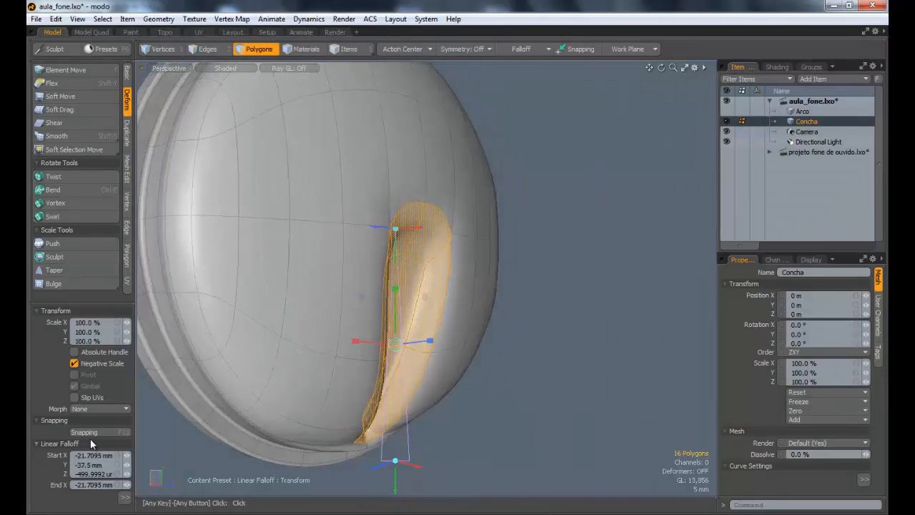
click(125, 498)
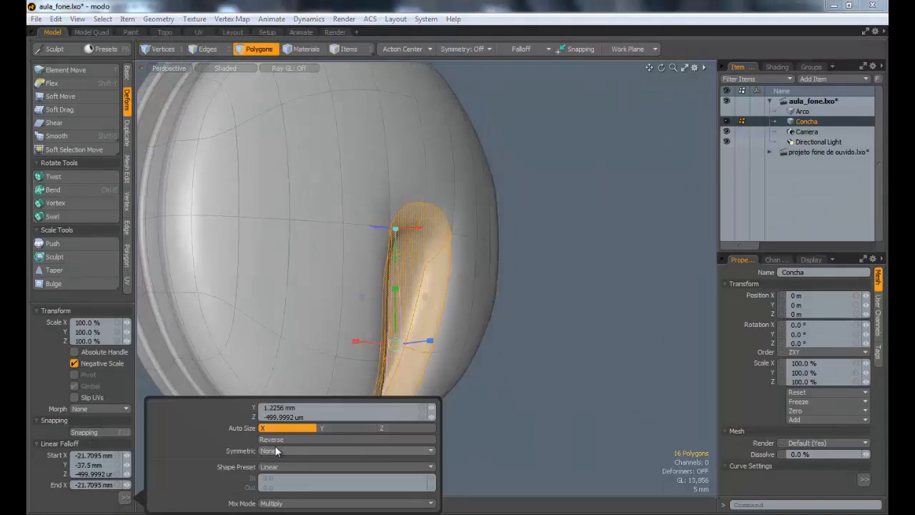
click(284, 440)
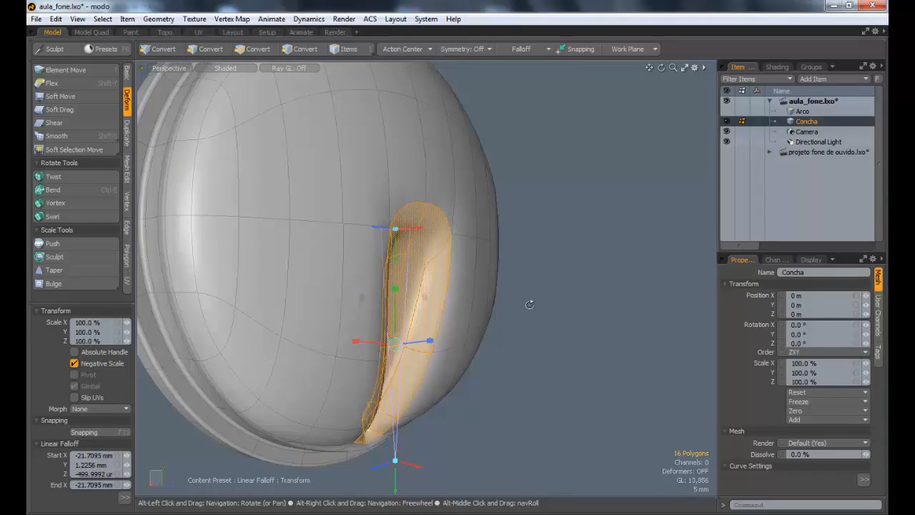
Step: Widen the recess's upper end by scaling its polygons to 178% in Z, and clear the selection
alt+drag(529, 303, 496, 345)
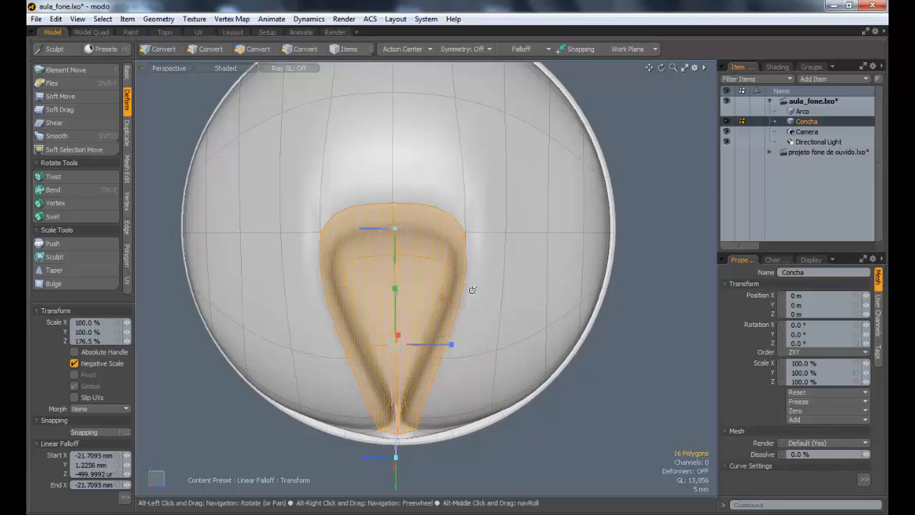
alt+drag(474, 286, 465, 329)
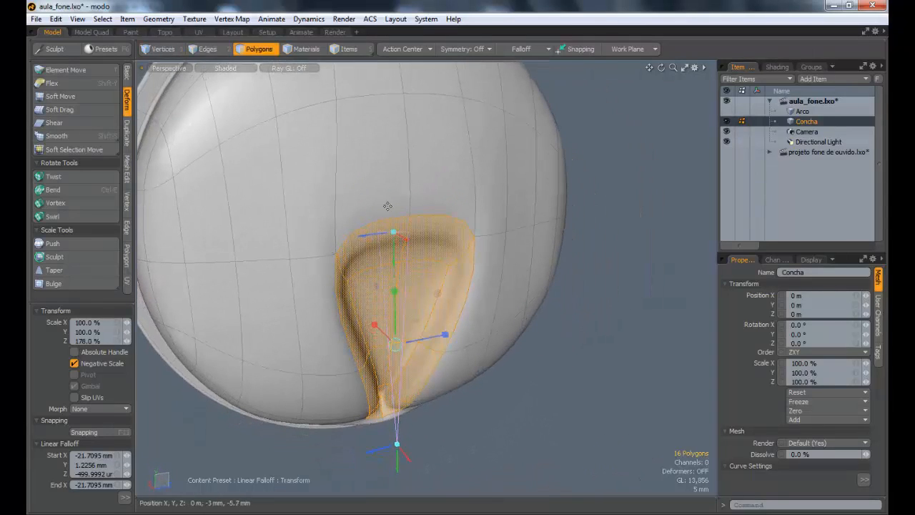
alt+drag(438, 330, 331, 224)
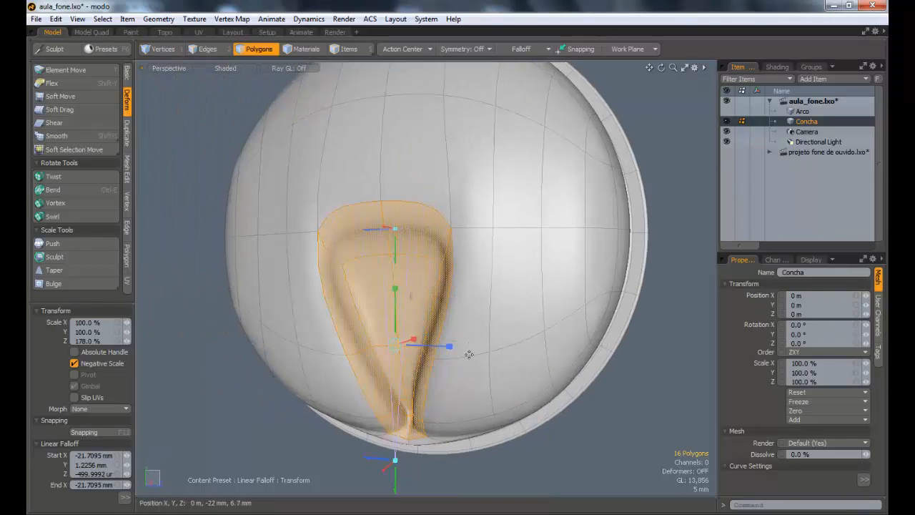
drag(447, 352, 492, 292)
key(Escape)
key(Escape)
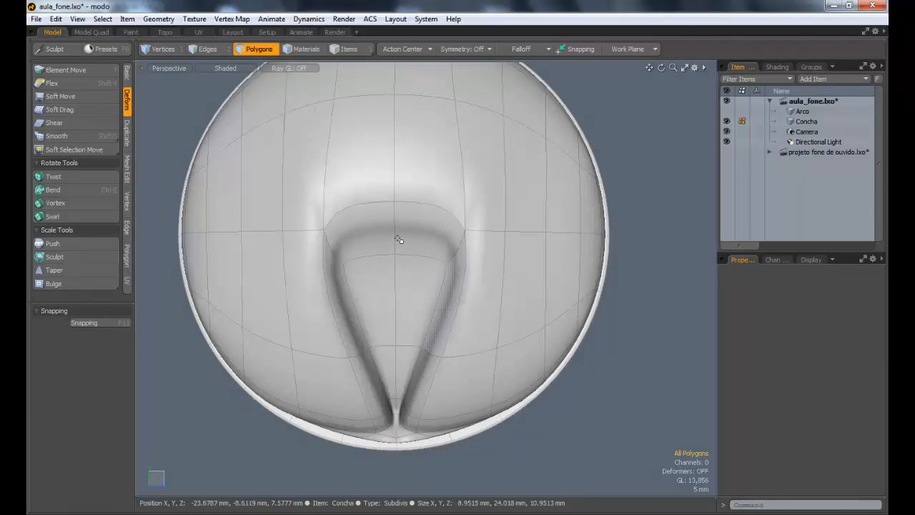
Step: Select the center edge on the recess's upper wall and move it 5.2 mm up in Y to round the end
alt+drag(399, 231, 420, 228)
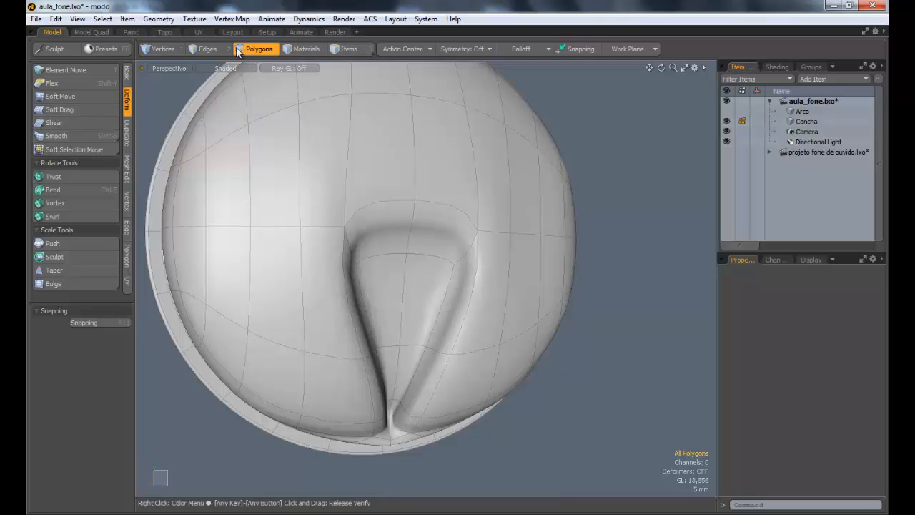
key(2)
click(411, 233)
key(w)
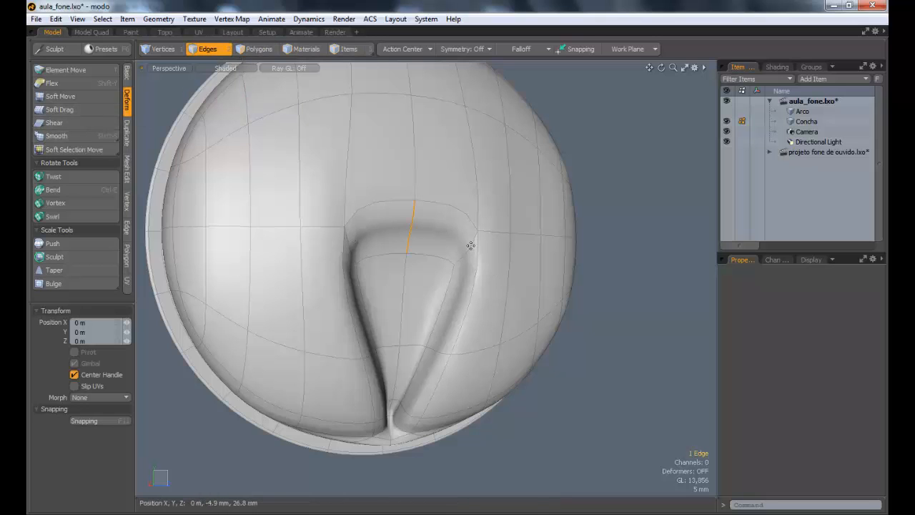
alt+drag(412, 249, 435, 203)
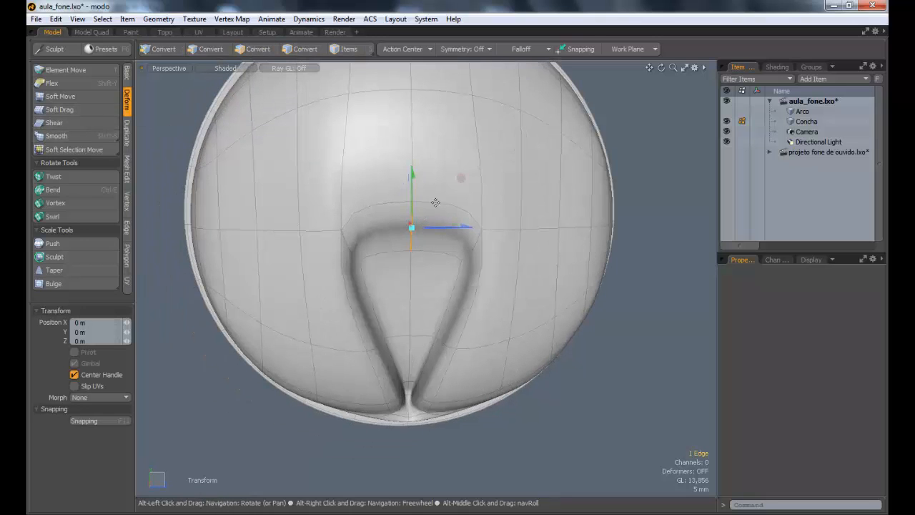
click(525, 48)
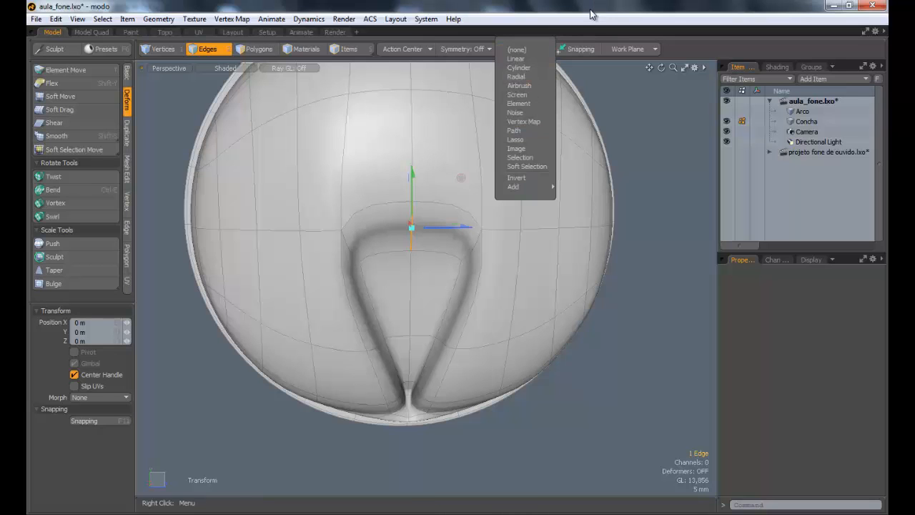
alt+drag(419, 205, 401, 195)
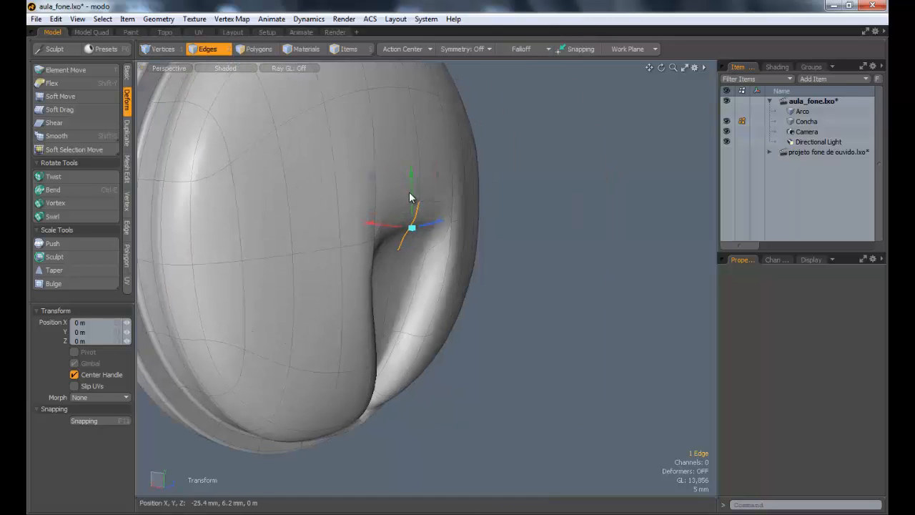
drag(412, 227, 400, 264)
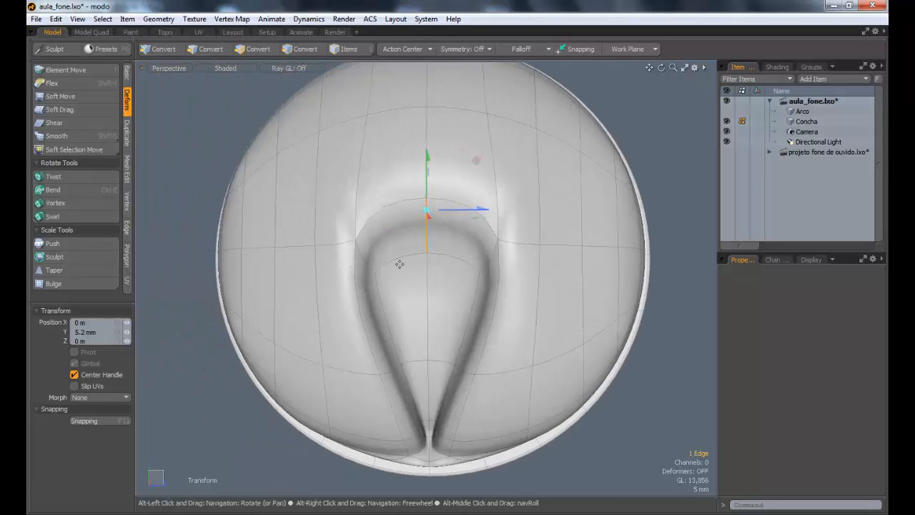
drag(427, 211, 527, 255)
Step: Subdivide the whole Concha mesh once, with no polygons selected, to get denser geometry around the recess
key(3)
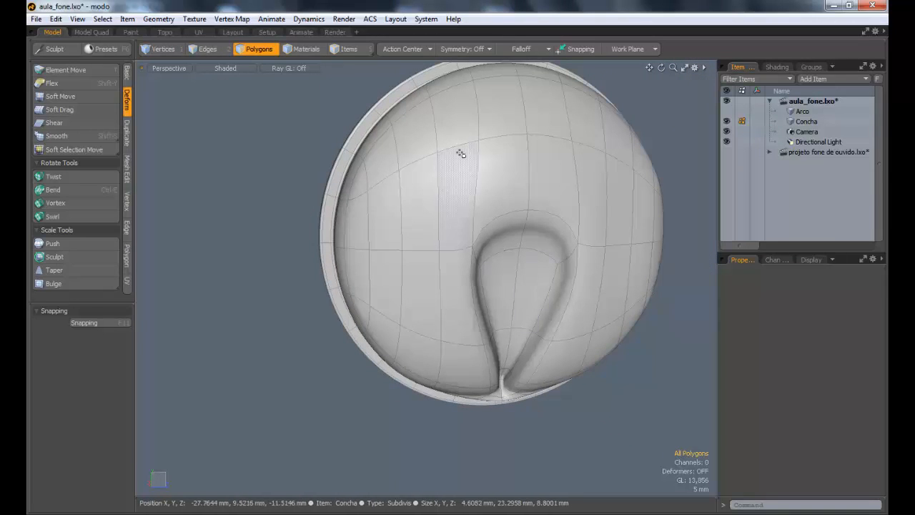
alt+drag(493, 151, 498, 215)
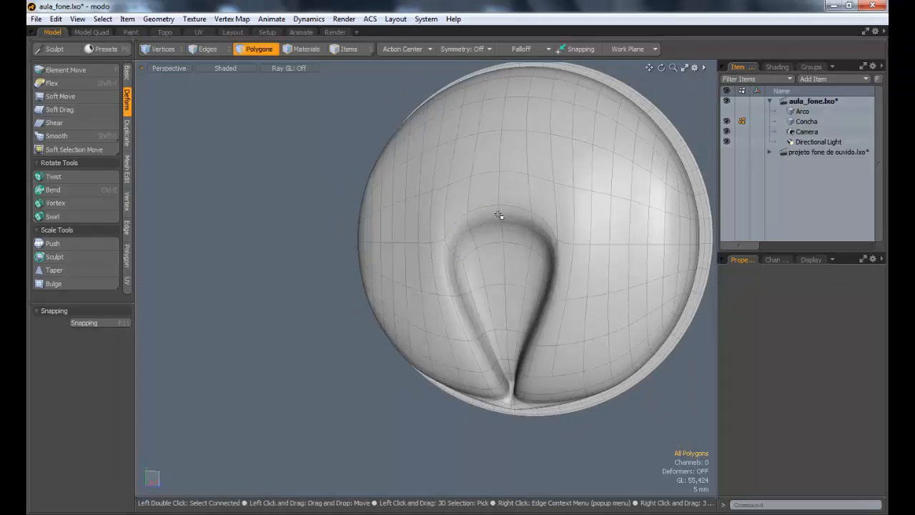
alt+drag(474, 207, 480, 243)
ctrl+alt+drag(480, 243, 494, 241)
Step: Select the 24 polygons covering the recess's rounded upper end and the dome surface bordering it
mouse_move(429, 223)
mouse_down()
mouse_move(406, 257)
mouse_move(411, 268)
mouse_up()
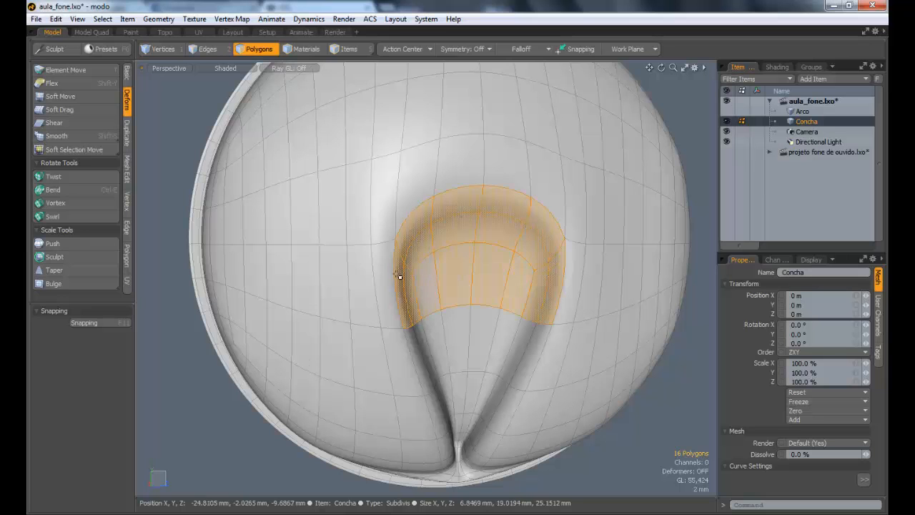
drag(384, 235, 470, 182)
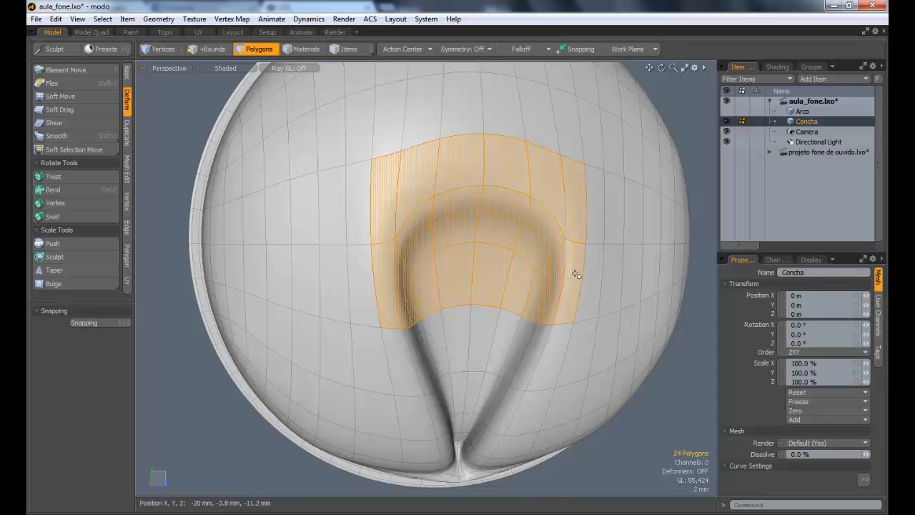
alt+drag(517, 307, 436, 143)
Step: Flatten the selected polygons by scaling them to 57% in Z with the Selection action center, and clear the selection
key(r)
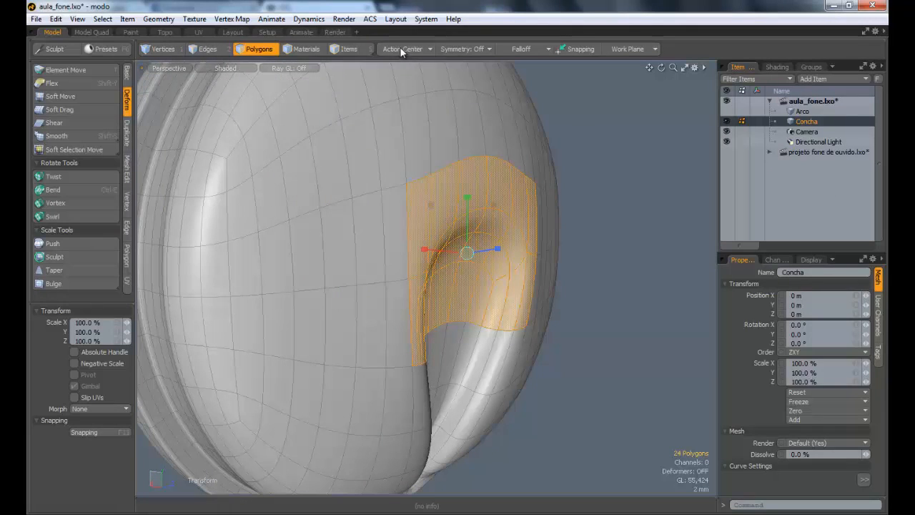
click(399, 47)
click(386, 56)
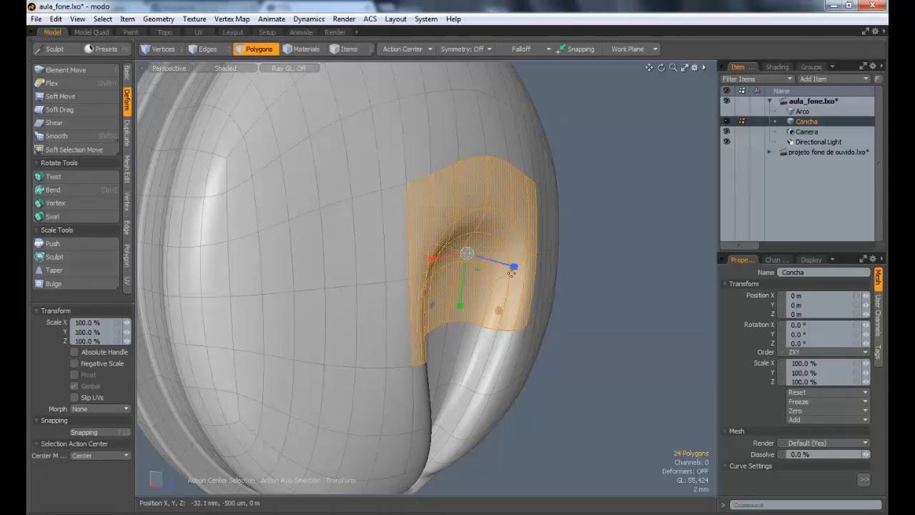
drag(513, 266, 492, 259)
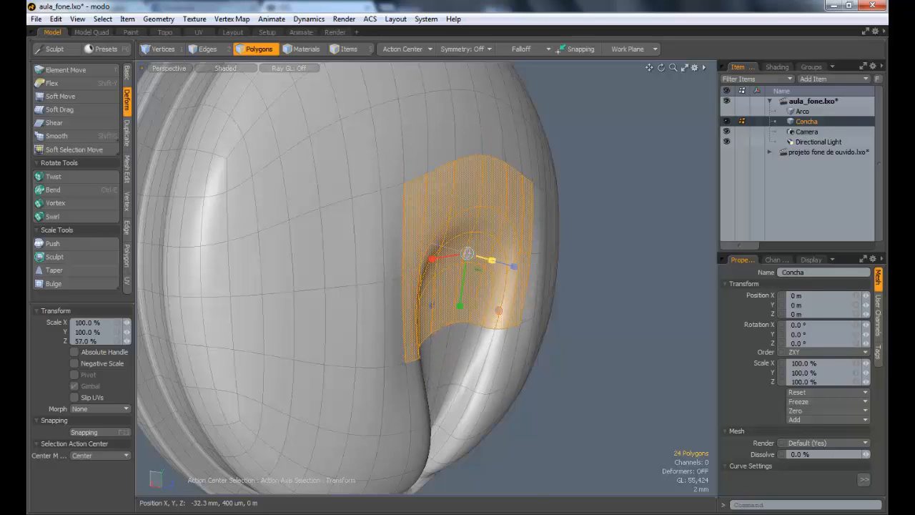
alt+drag(563, 281, 607, 304)
key(space)
click(581, 307)
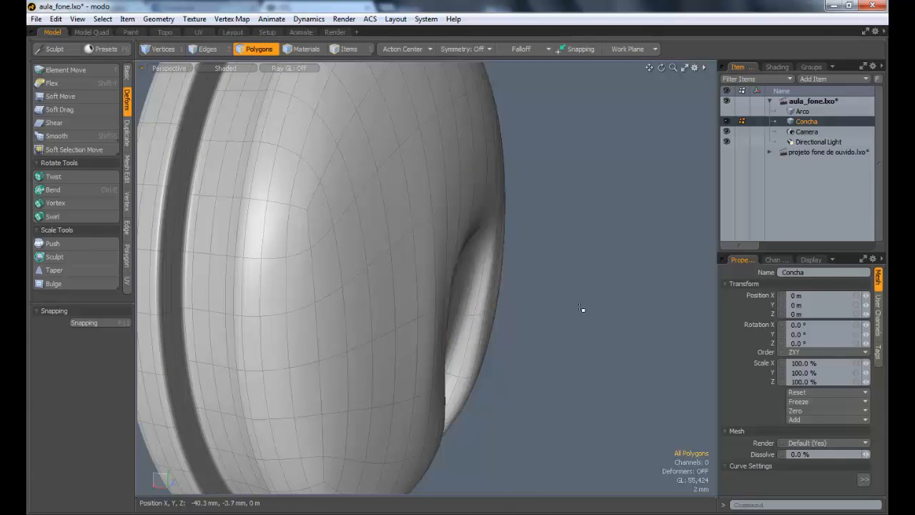
Step: Select the eight polygons along the arched upper wall of the recess and move them upward in Y
alt+drag(475, 277, 403, 298)
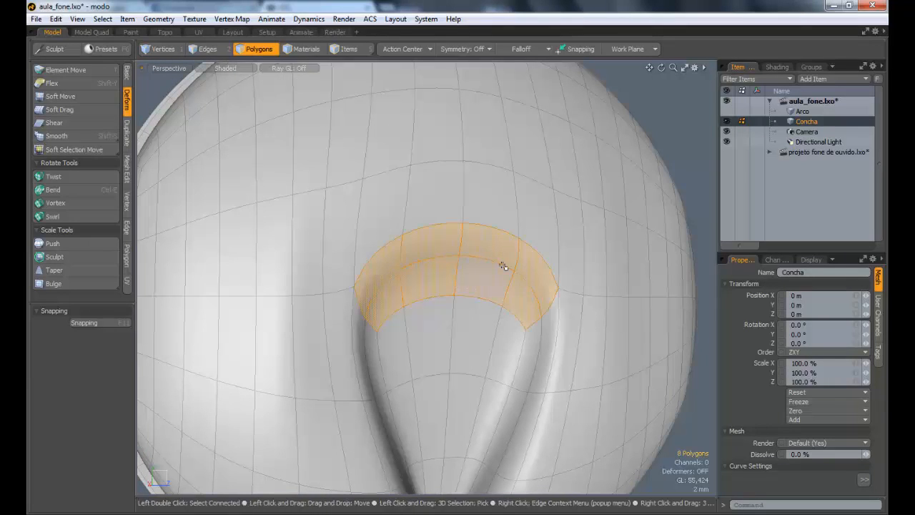
key(y)
alt+drag(502, 266, 507, 216)
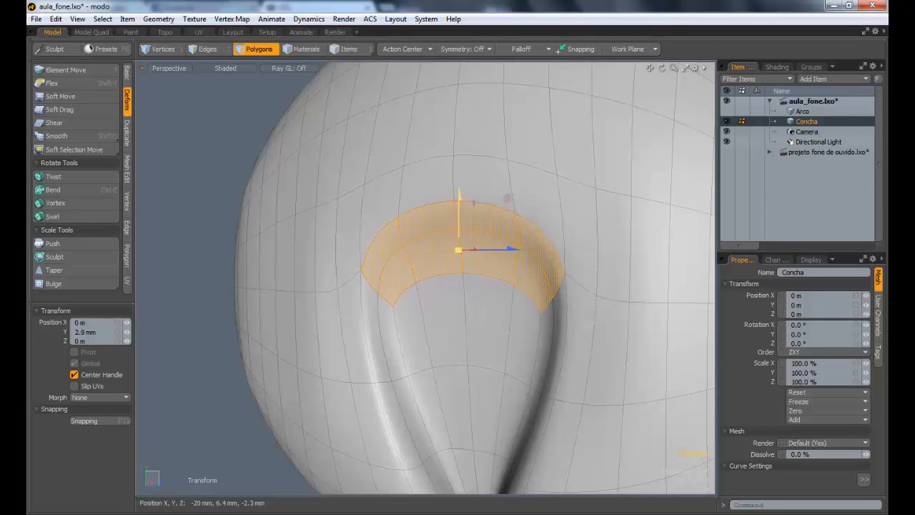
key(space)
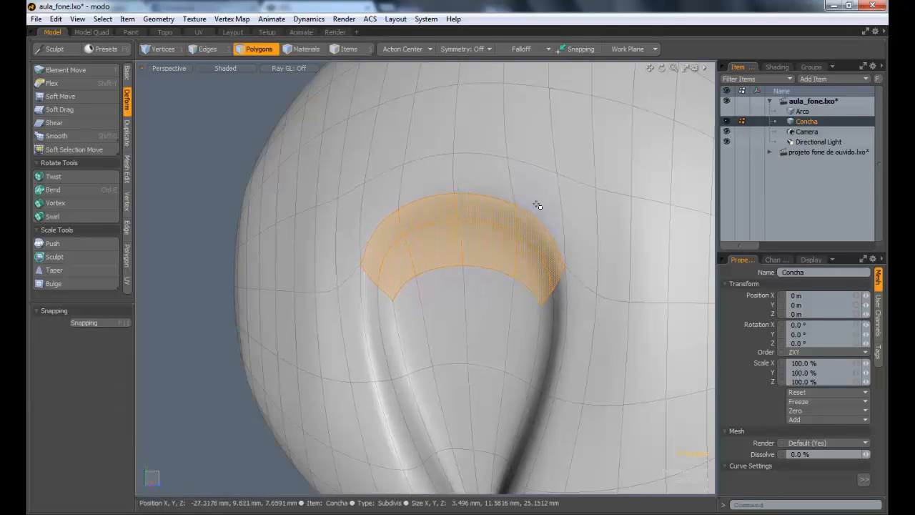
Step: Add the row of polygons above the arch, scale the group in Z with the Selection action center, and deselect everything
key(r)
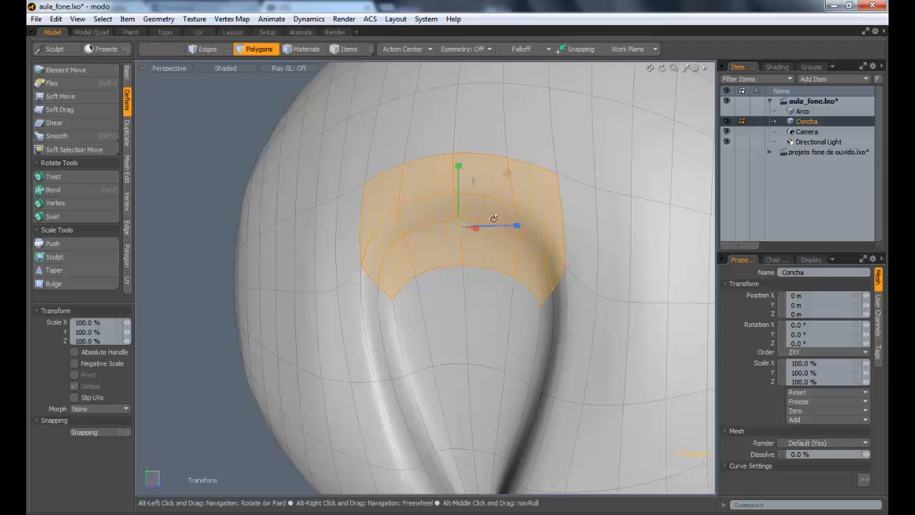
alt+drag(492, 218, 419, 241)
click(413, 48)
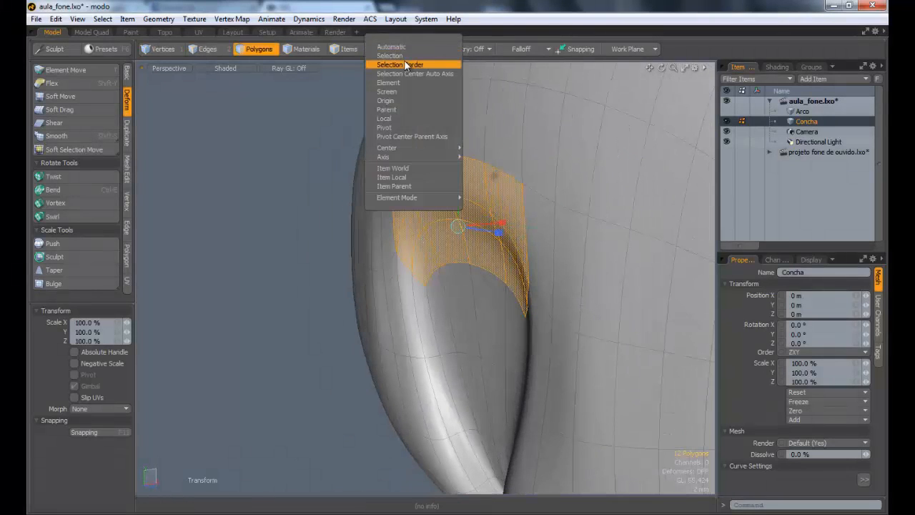
click(400, 62)
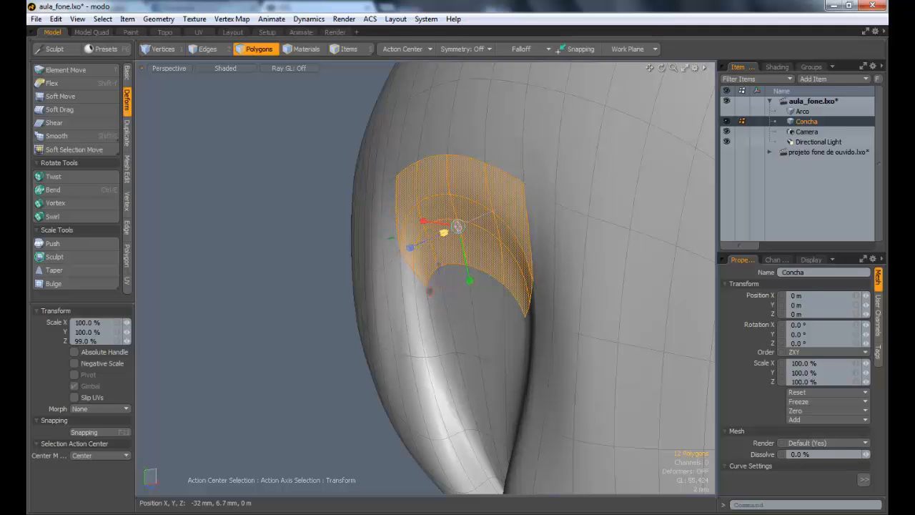
key(Escape)
key(Escape)
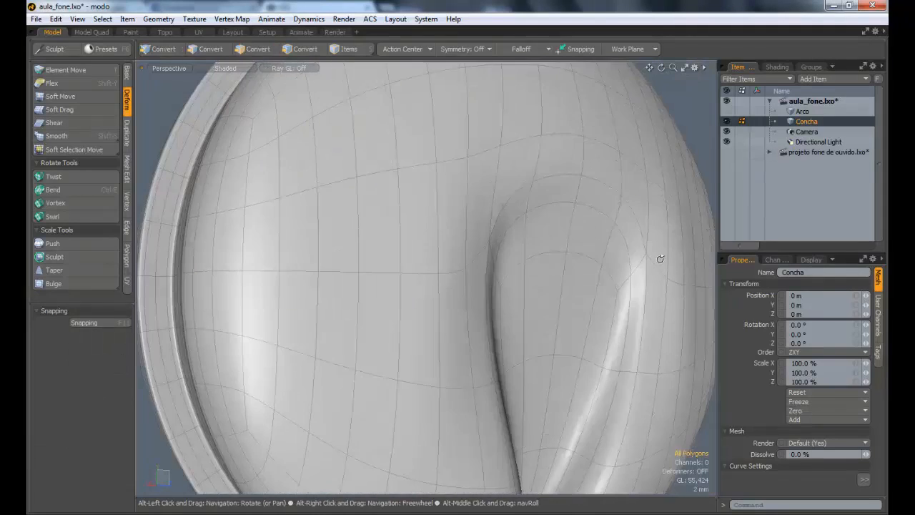